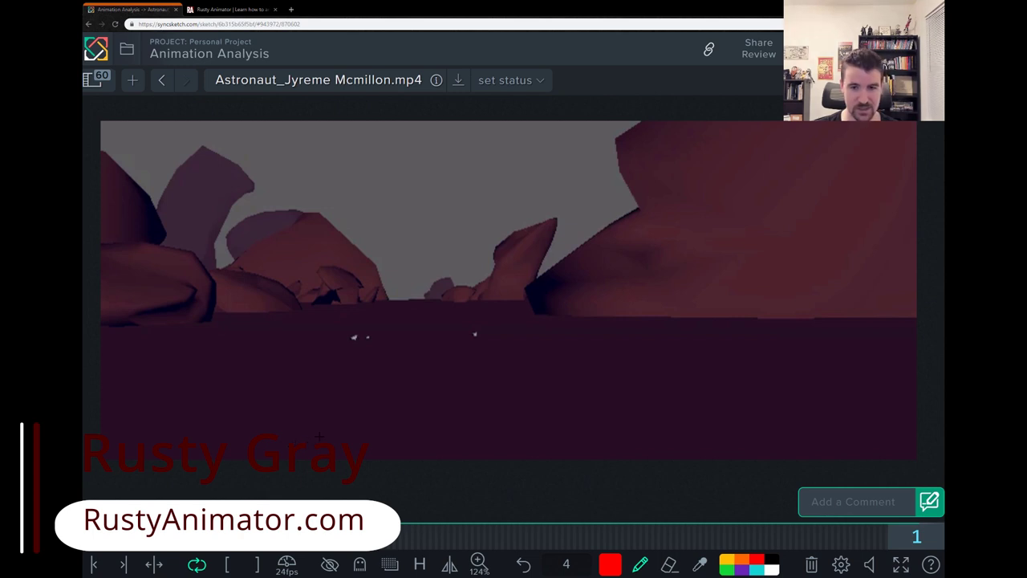
Play the astronaut clip, stop it and return to the opening frames.
click(134, 533)
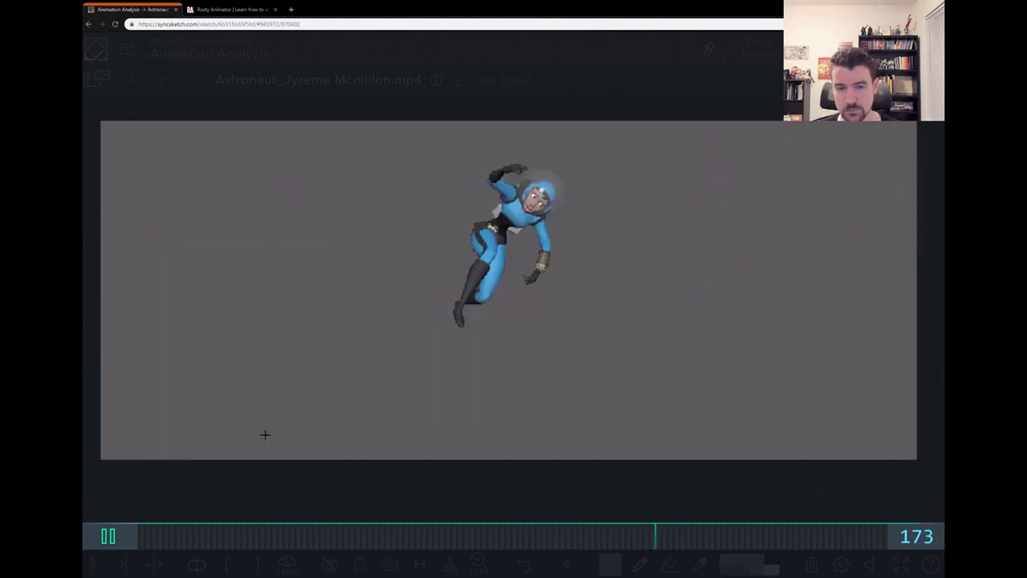
key(space)
click(149, 534)
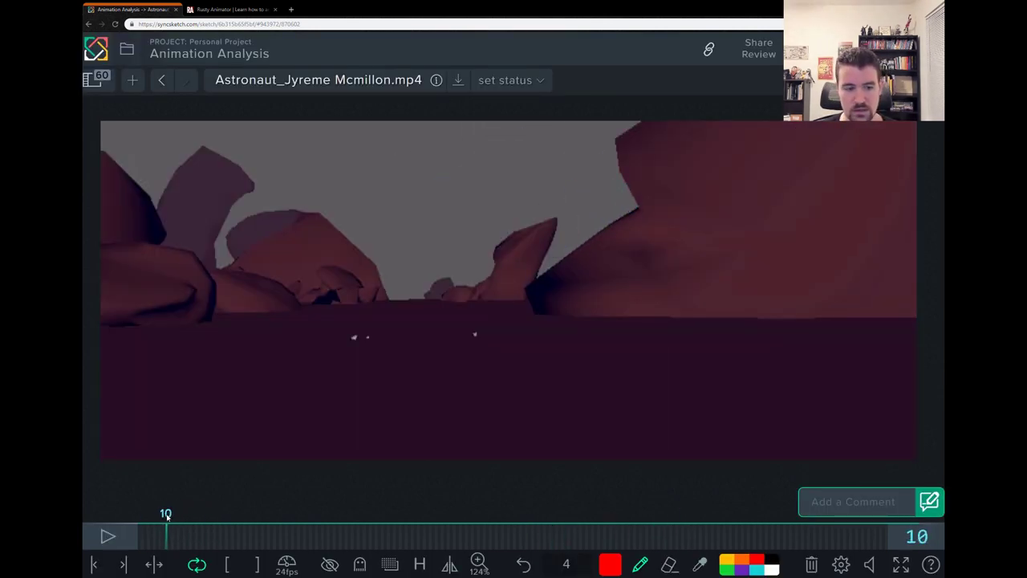
Limit the looped playback to the opening part of the clip, covering the astronaut's slide and first steps, and play it.
drag(167, 517, 353, 511)
click(259, 566)
key(space)
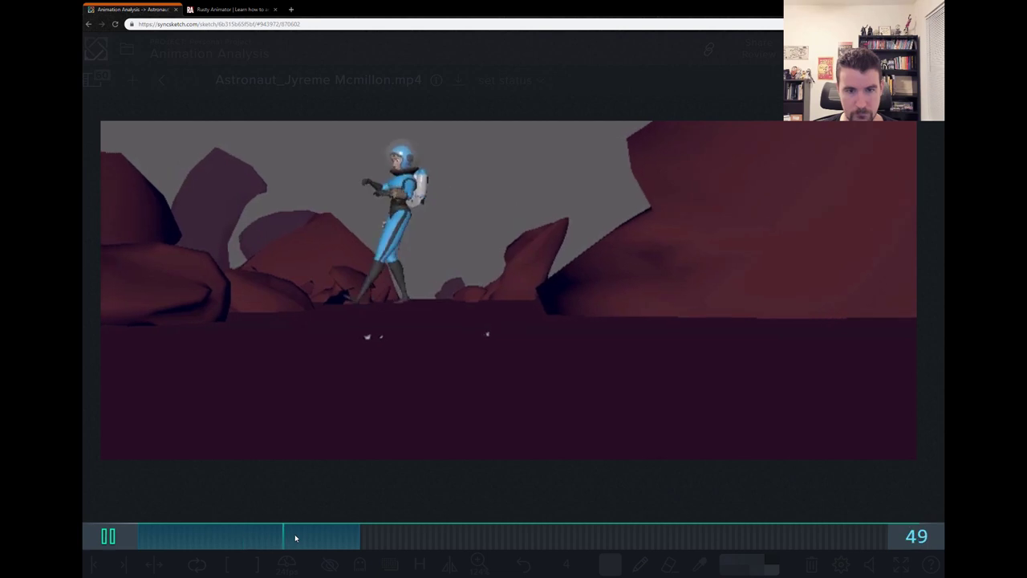
Go to frame 26 and step back to frame 20 of the astronaut's slide down the rock.
click(181, 539)
click(214, 536)
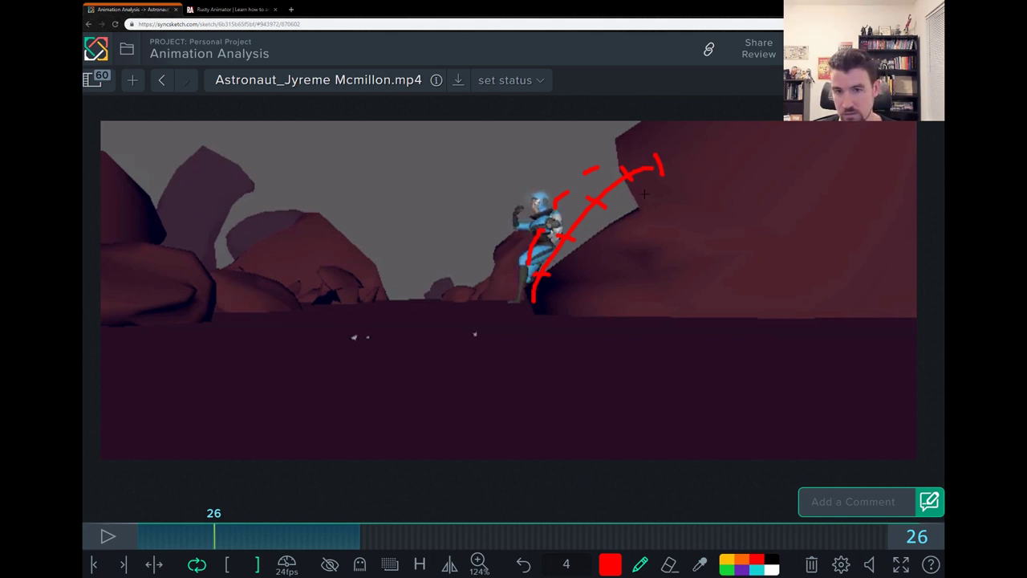
key(Left)
key(Left)
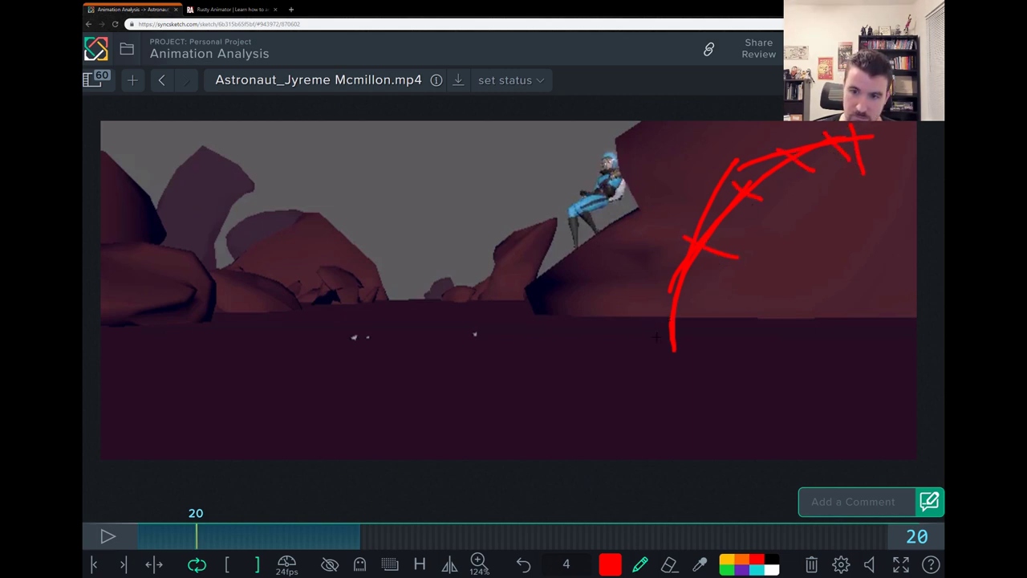
Sketch red strokes and a green arc beside the red motion path on frame 20, and clear the frame's drawing.
click(586, 304)
drag(586, 304, 625, 337)
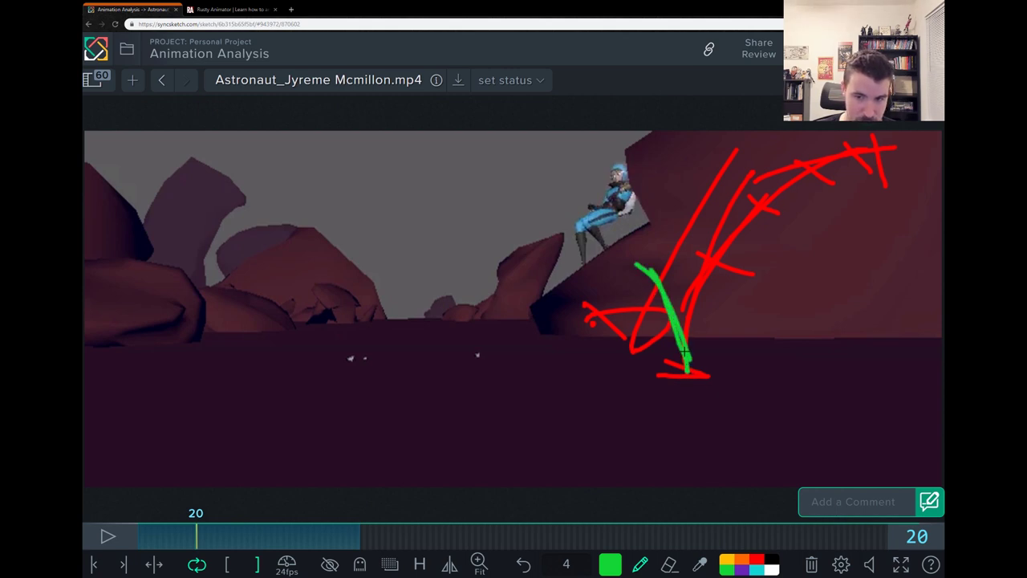
drag(592, 237, 647, 272)
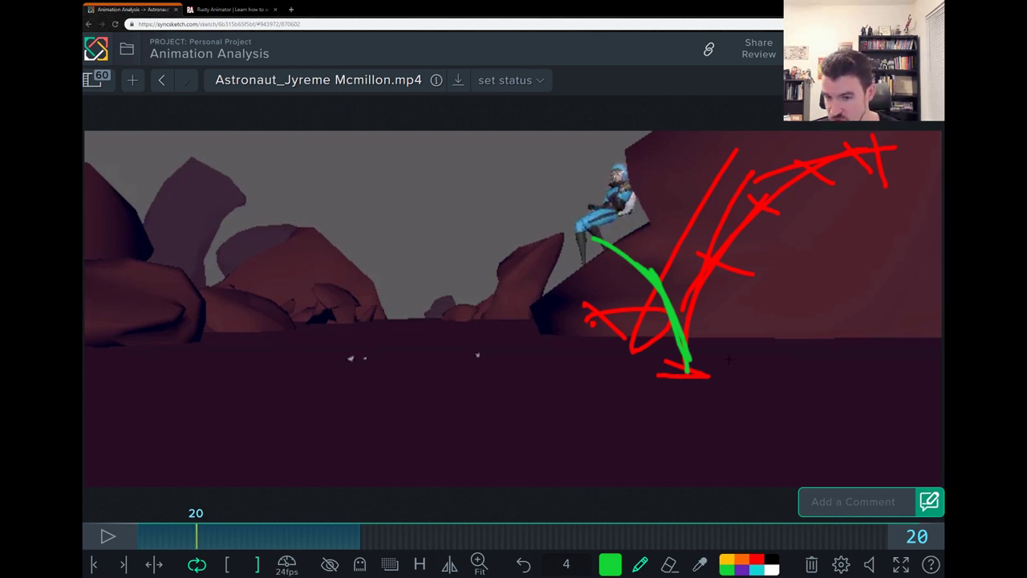
drag(703, 385, 666, 400)
key(Delete)
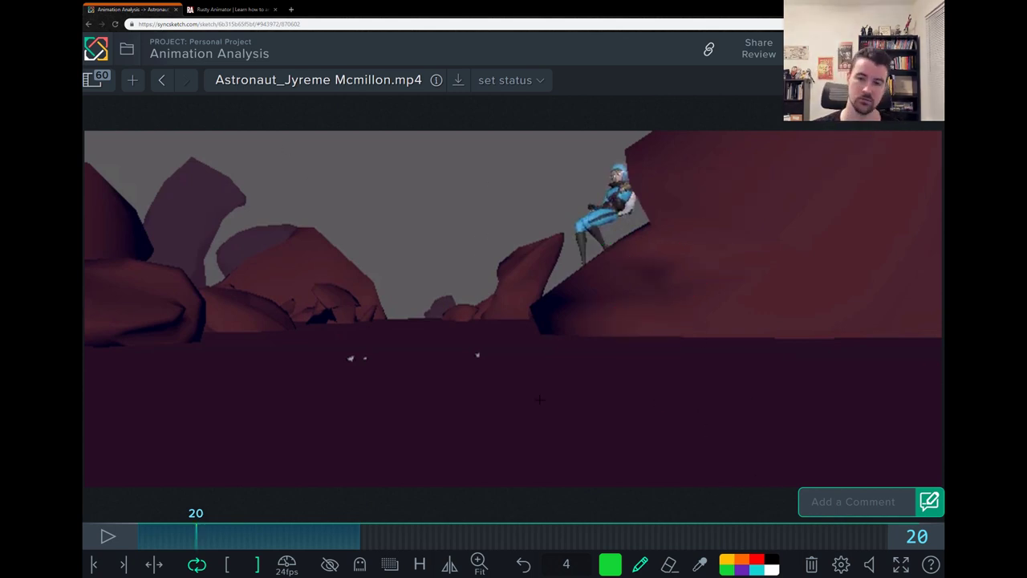
Step back and forth from frame 20 to frame 28 to examine how the astronaut slides and lands.
mouse_move(208, 538)
mouse_down()
mouse_move(229, 524)
mouse_move(213, 522)
mouse_up()
key(Right)
key(Right)
key(Right)
key(Right)
key(Left)
key(Left)
key(Left)
key(Left)
key(ctrl+z)
key(Right)
key(Right)
key(Right)
key(Right)
key(Right)
key(Right)
key(Right)
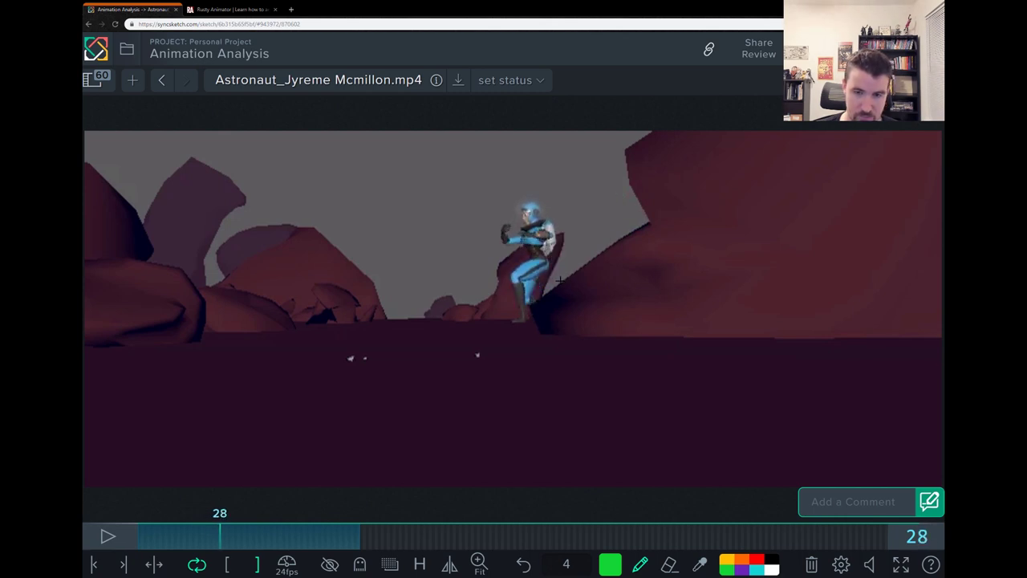
Trace the astronaut's spine in green on frames 19 to 23 of the slide.
mouse_move(192, 537)
mouse_down()
mouse_move(179, 533)
mouse_move(213, 521)
mouse_move(175, 522)
mouse_move(206, 519)
mouse_move(193, 519)
mouse_up()
drag(636, 167, 630, 190)
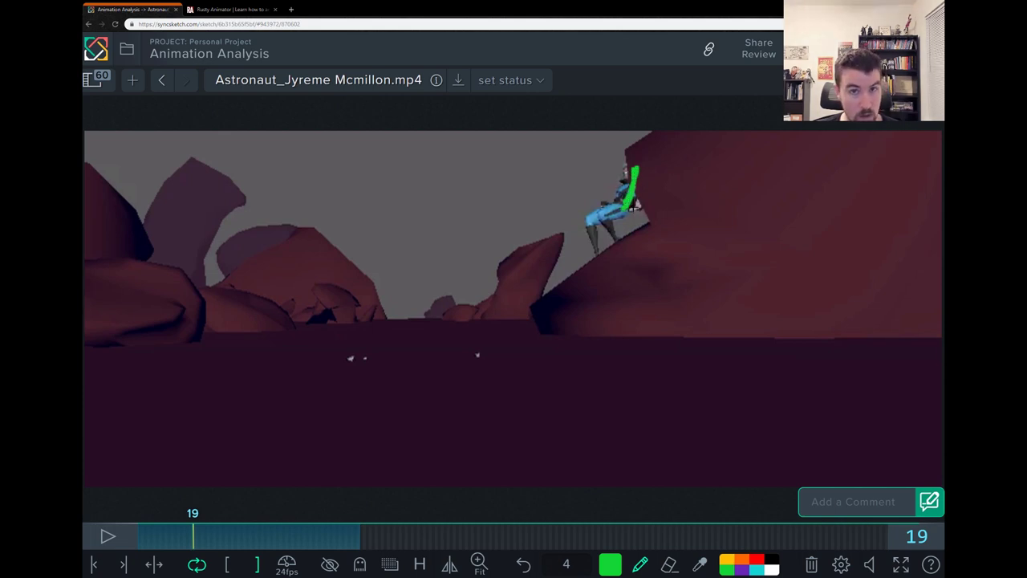
key(ctrl+z)
drag(638, 168, 628, 218)
key(Right)
key(Right)
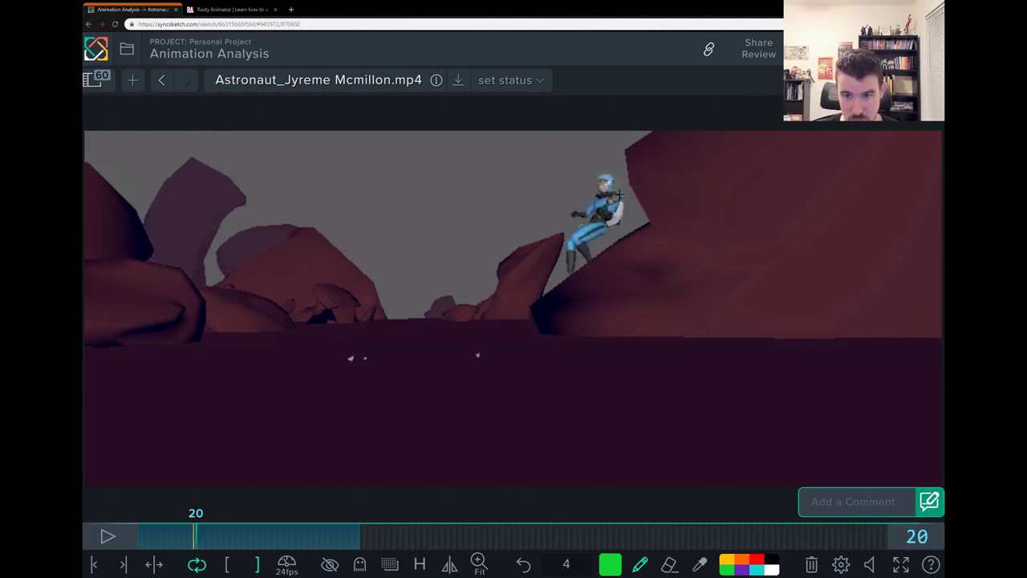
key(Right)
key(Right)
key(Right)
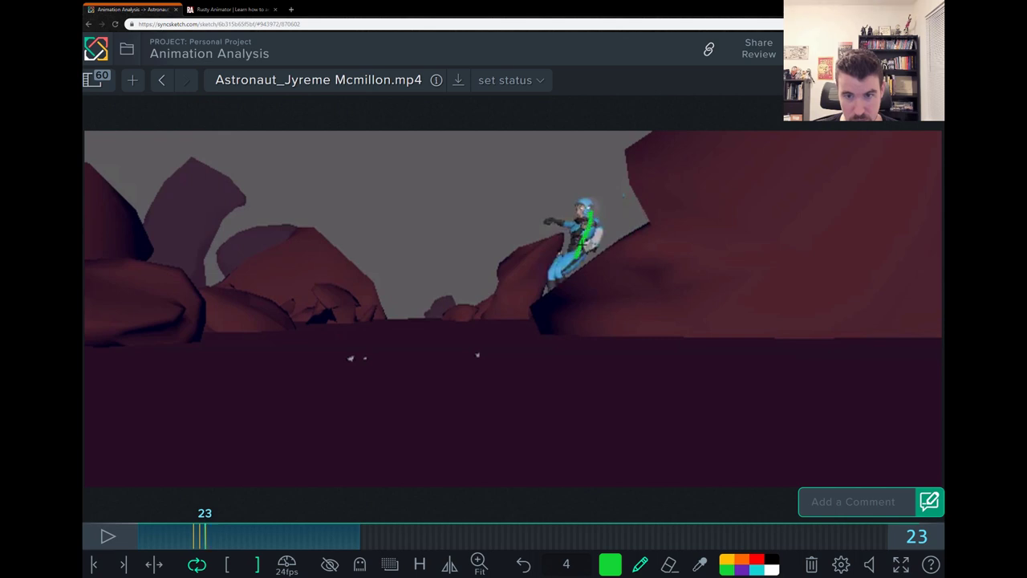
key(Right)
key(Right)
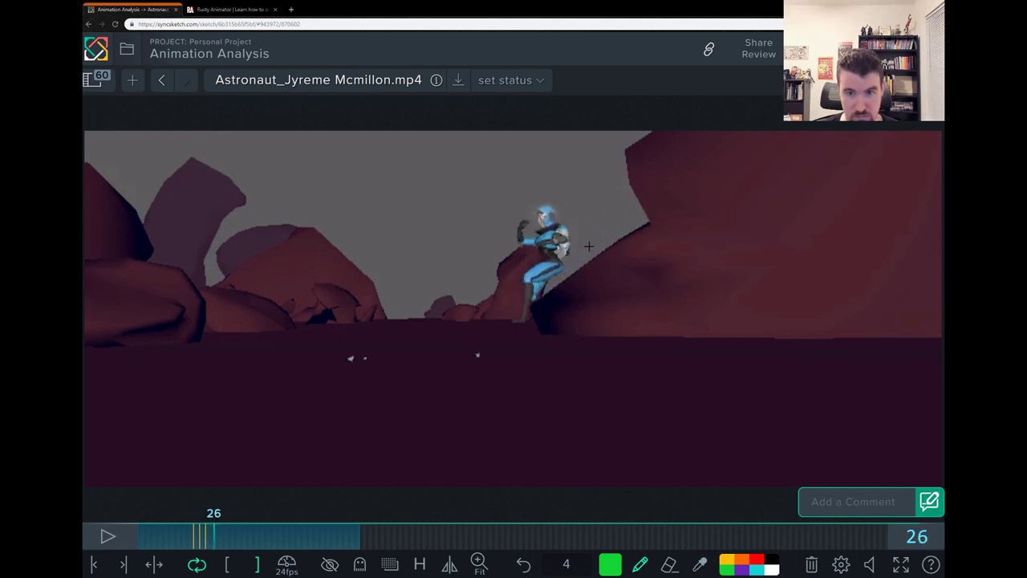
Return to frame 19 and undo the green spine lines.
key(Left)
key(Left)
key(Left)
Compare the frames around the start of the slide and trace the astronaut's spine in green on frame 19.
key(Left)
key(Left)
key(Left)
key(Left)
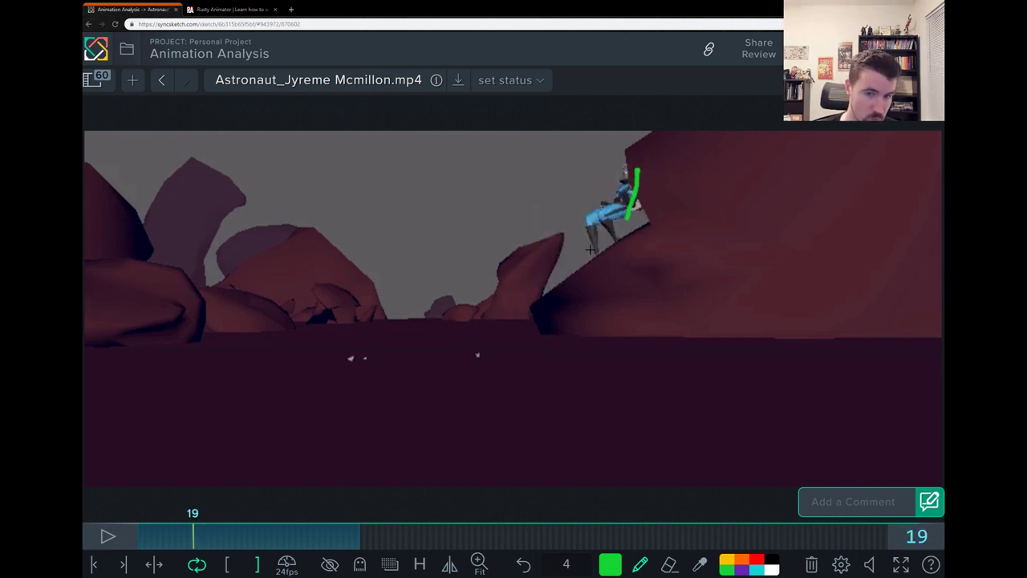
key(ctrl+z)
key(Left)
key(Left)
key(Right)
key(Right)
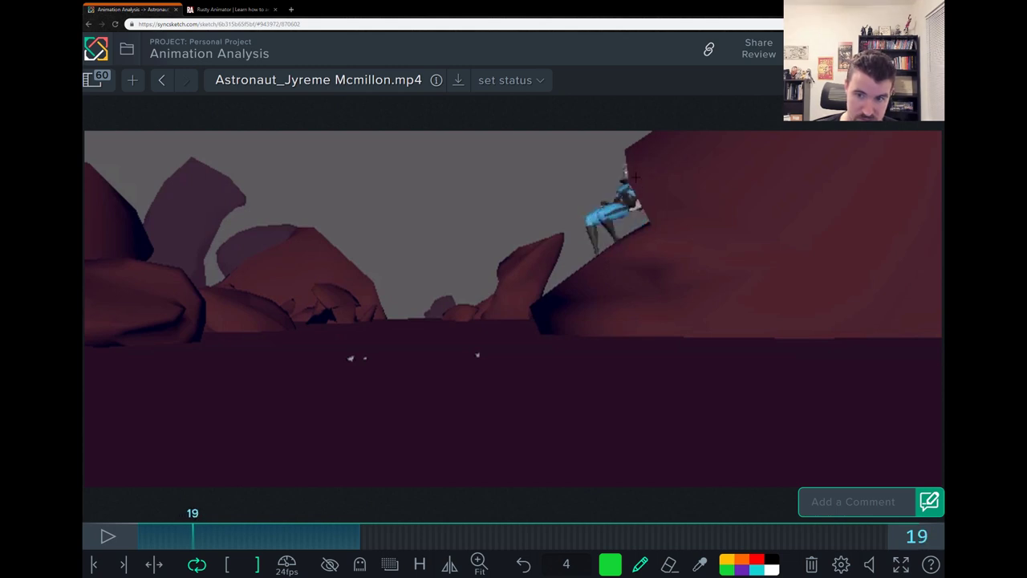
key(Left)
key(Left)
key(Right)
Trace the astronaut's spine in green on frame 22.
key(Left)
key(Right)
key(Right)
key(Right)
Step back and forth between frames 19 and 24 to compare the astronaut's pose with the green spine lines.
key(Left)
drag(627, 172, 631, 205)
drag(631, 166, 628, 203)
key(Right)
key(Right)
key(Right)
key(Left)
key(Right)
mouse_move(604, 199)
mouse_down()
mouse_move(591, 240)
mouse_move(593, 229)
mouse_up()
Compare the landing frames after frame 24 and mark the astronaut's rounded back in green on frame 27.
key(Left)
key(Left)
key(Left)
key(Right)
key(Right)
key(Right)
key(Right)
key(Right)
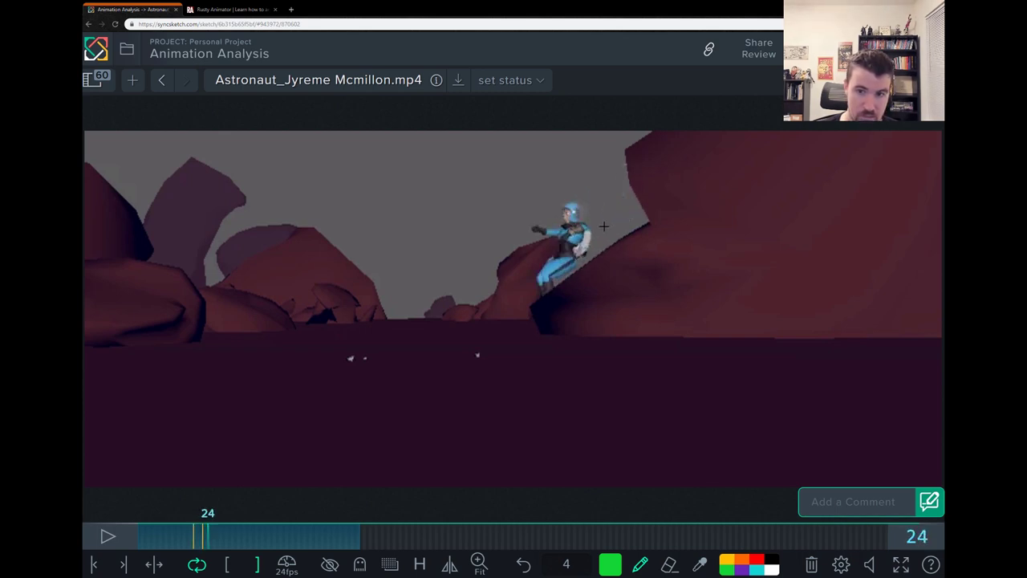
key(Right)
key(Right)
key(Right)
key(Left)
key(Left)
key(Right)
key(Right)
Mark the astronaut's spine curve, hips and head in green on frame 26.
key(Right)
key(Left)
key(Left)
key(Left)
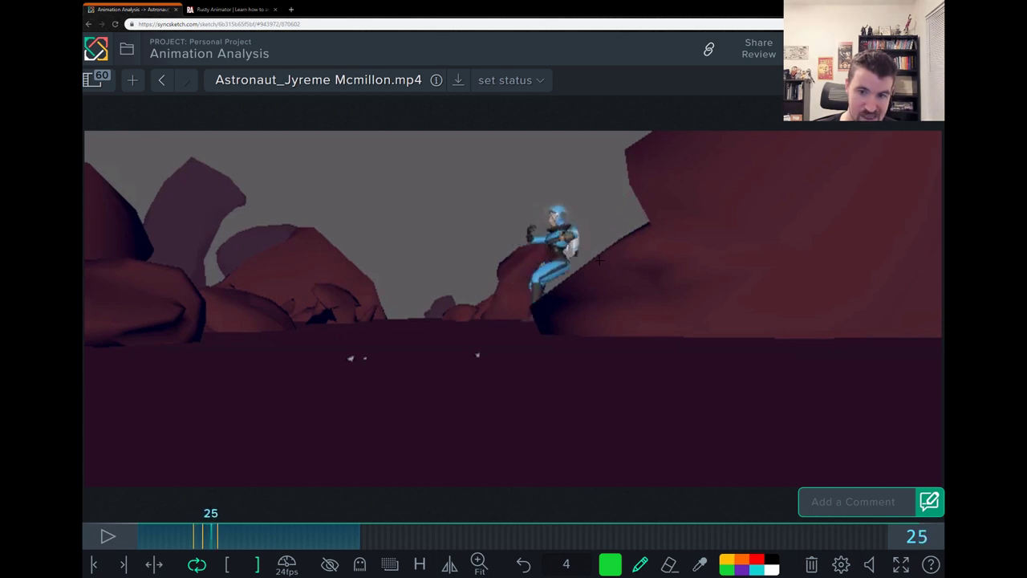
key(Left)
key(Right)
key(Right)
key(Right)
mouse_move(535, 227)
mouse_down()
mouse_move(553, 275)
mouse_move(567, 268)
mouse_up()
key(ctrl+z)
key(Left)
key(Left)
key(Left)
key(Left)
key(Right)
key(Right)
key(Right)
mouse_move(544, 228)
mouse_down()
mouse_move(555, 268)
mouse_move(549, 261)
mouse_up()
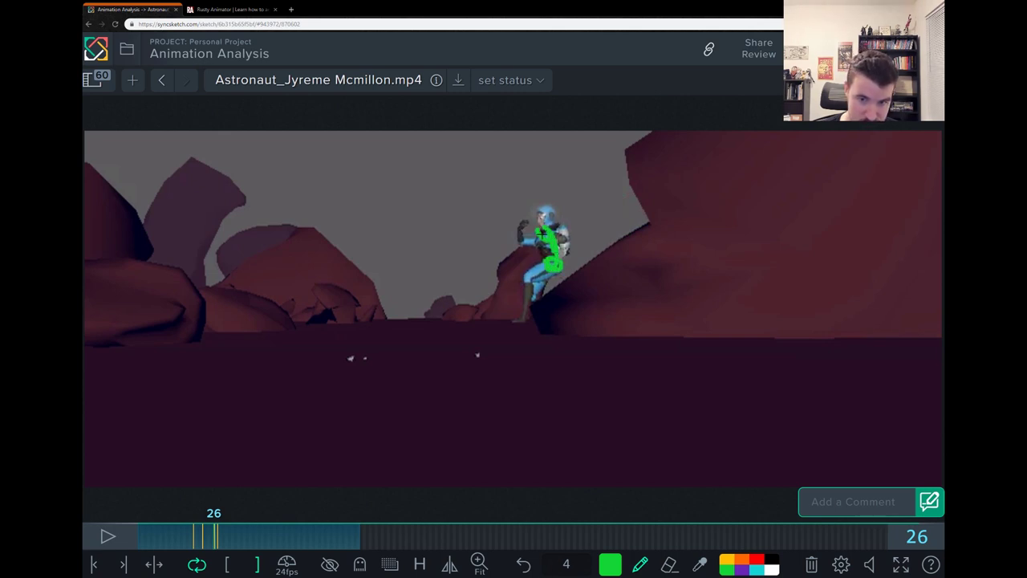
mouse_move(537, 208)
mouse_down()
mouse_move(543, 219)
mouse_move(537, 211)
mouse_up()
Rework the green drawing on frame 22 into separate head, chest and hip marks, with a curve beside the astronaut.
key(Left)
key(Left)
key(Left)
key(Left)
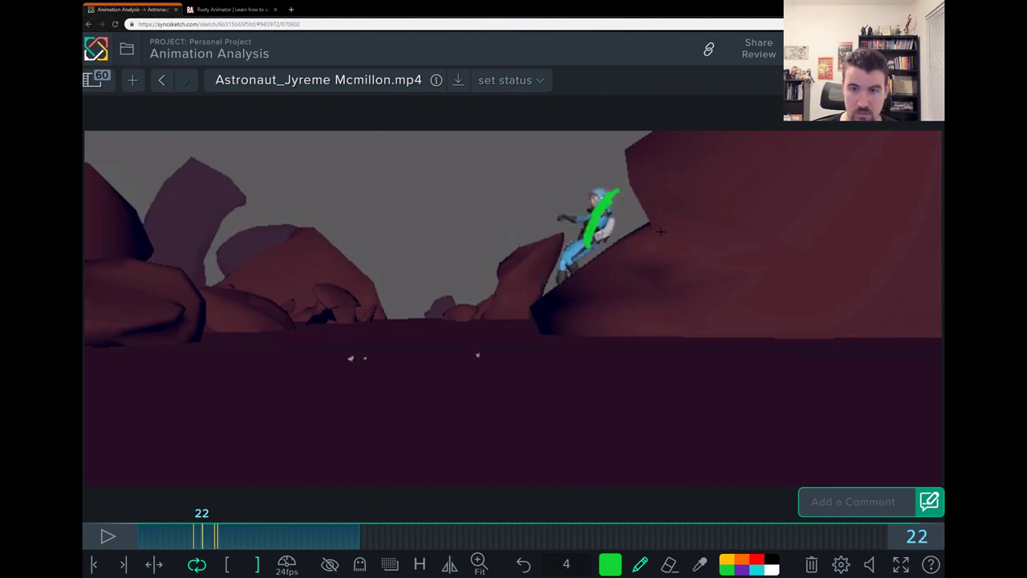
key(Left)
key(Left)
key(Left)
key(Right)
key(Right)
key(Right)
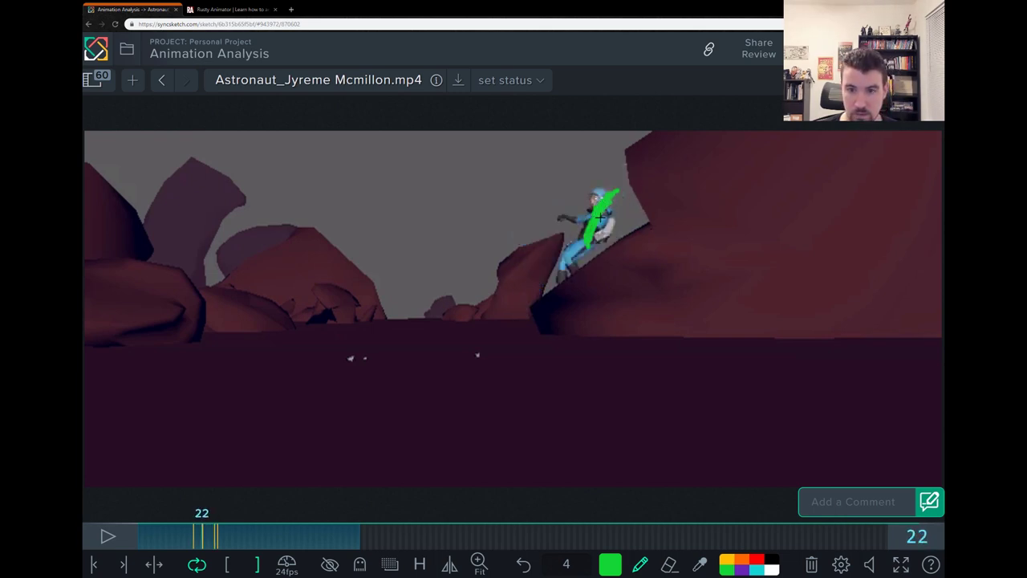
mouse_move(584, 213)
mouse_down()
mouse_move(609, 213)
mouse_move(597, 215)
mouse_move(589, 246)
mouse_move(608, 192)
mouse_move(623, 242)
mouse_up()
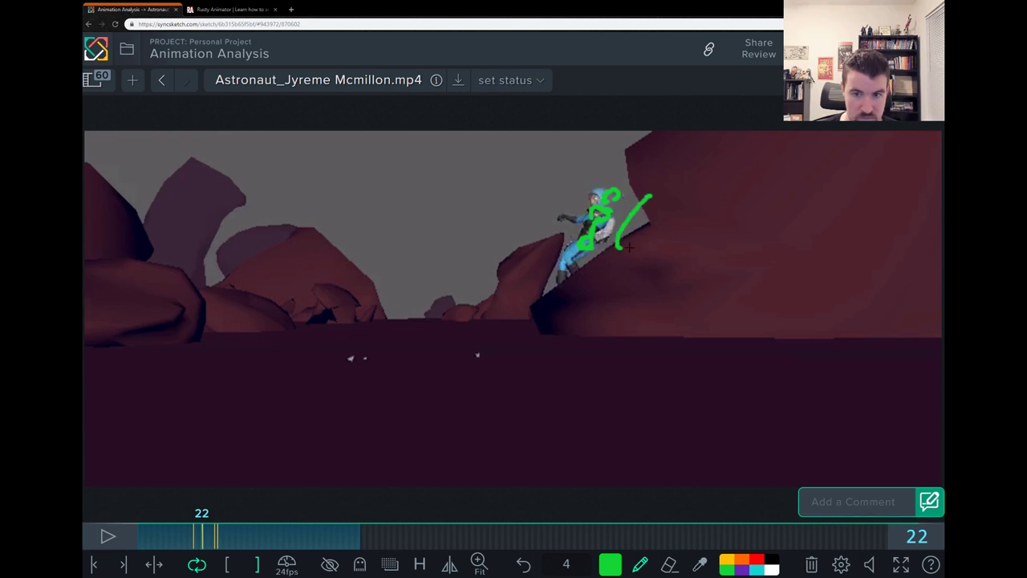
Step repeatedly between frames 19 and 27 to compare the green body marks through the slide and landing.
key(Left)
key(Left)
key(Left)
key(Right)
key(Right)
key(Right)
key(Right)
key(Right)
key(Right)
key(Right)
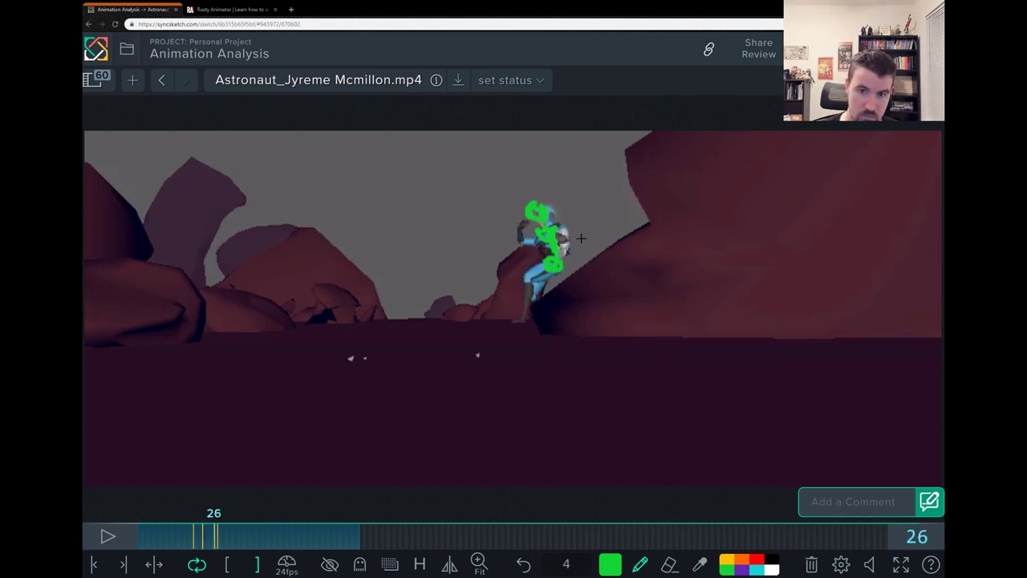
key(Left)
key(Left)
key(Left)
key(Left)
key(Right)
key(Right)
key(Right)
key(Right)
key(Right)
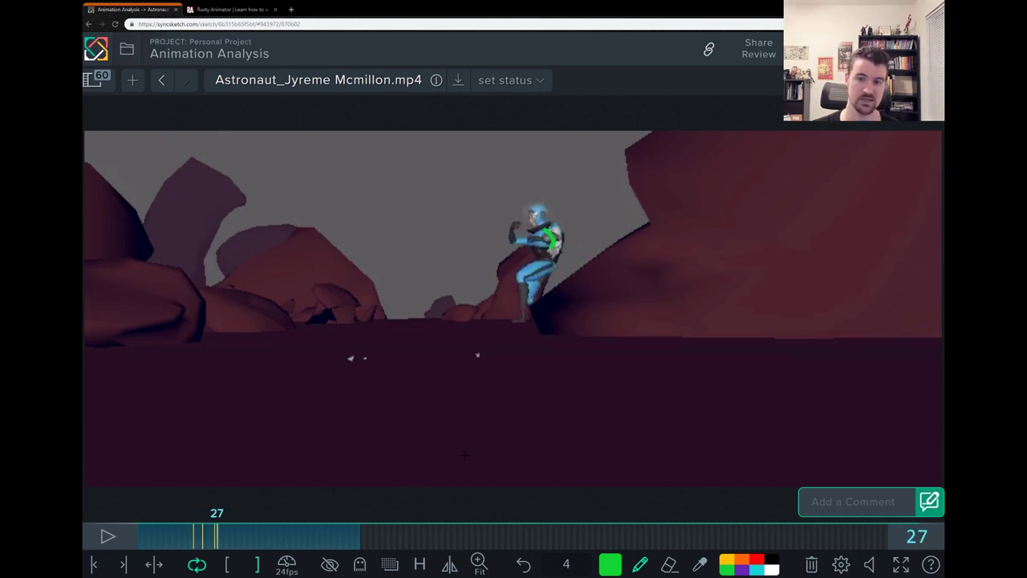
key(Left)
key(Left)
key(Left)
key(Left)
key(Left)
Step through the frames following the landing, around frame 34, to examine the astronaut's stride away from the rock.
key(Right)
key(Right)
key(Right)
key(Right)
key(Right)
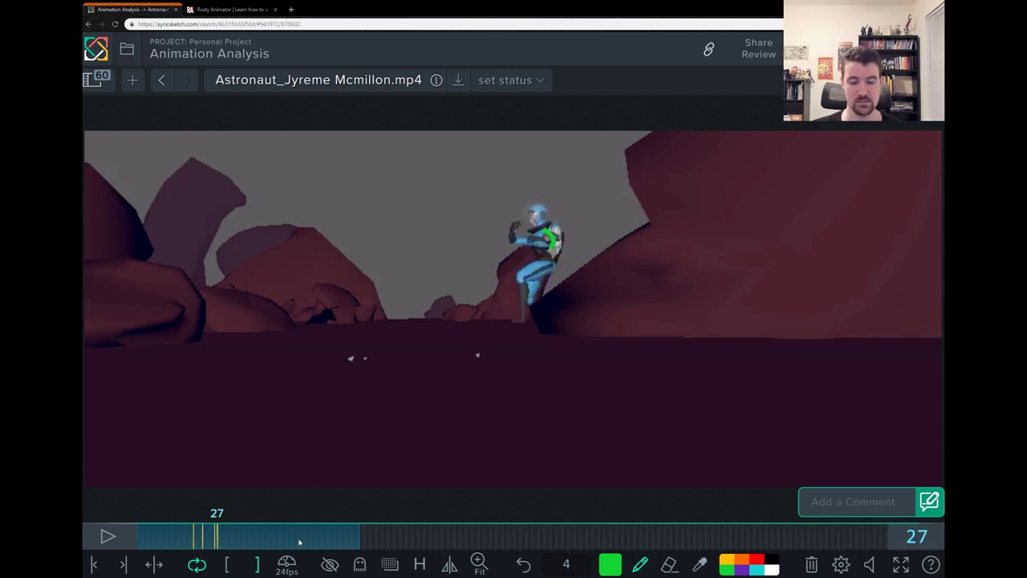
key(Right)
key(Right)
key(Right)
key(Right)
key(Right)
key(Right)
key(Right)
key(Right)
key(Right)
key(Right)
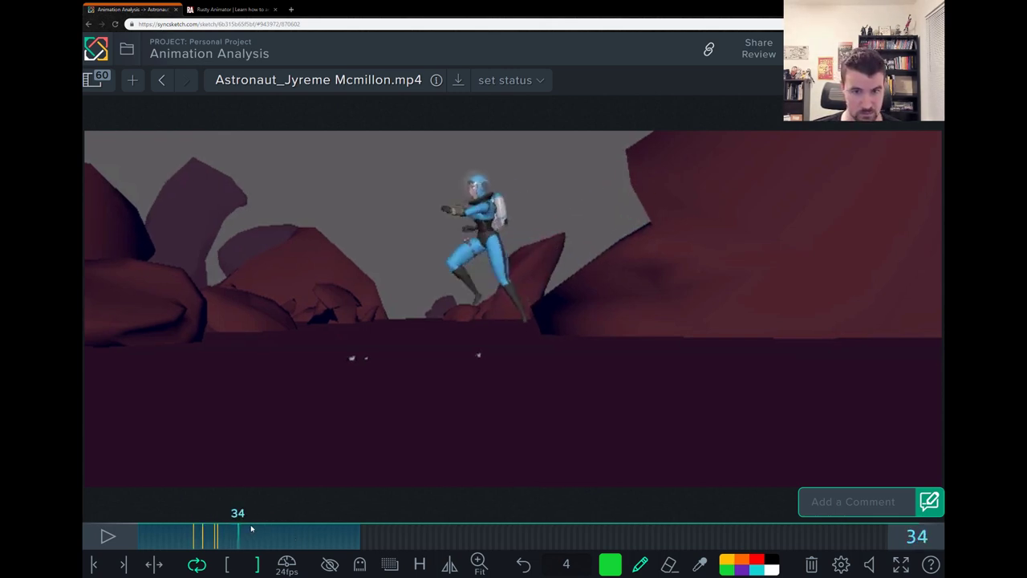
key(Right)
key(Left)
key(Left)
key(Left)
key(Right)
key(Right)
key(Right)
key(Right)
key(Right)
key(Right)
key(Right)
key(Right)
key(Right)
key(Right)
Return to just after the landing and draw green strokes across the dark ground below the astronaut.
mouse_move(275, 522)
mouse_down()
mouse_move(196, 526)
mouse_move(257, 527)
mouse_move(204, 534)
mouse_move(227, 529)
mouse_up()
drag(667, 355, 361, 413)
drag(518, 374, 463, 413)
Draw a green curve descending from the large rock to the ground on frame 40, and undo it.
drag(231, 542, 256, 526)
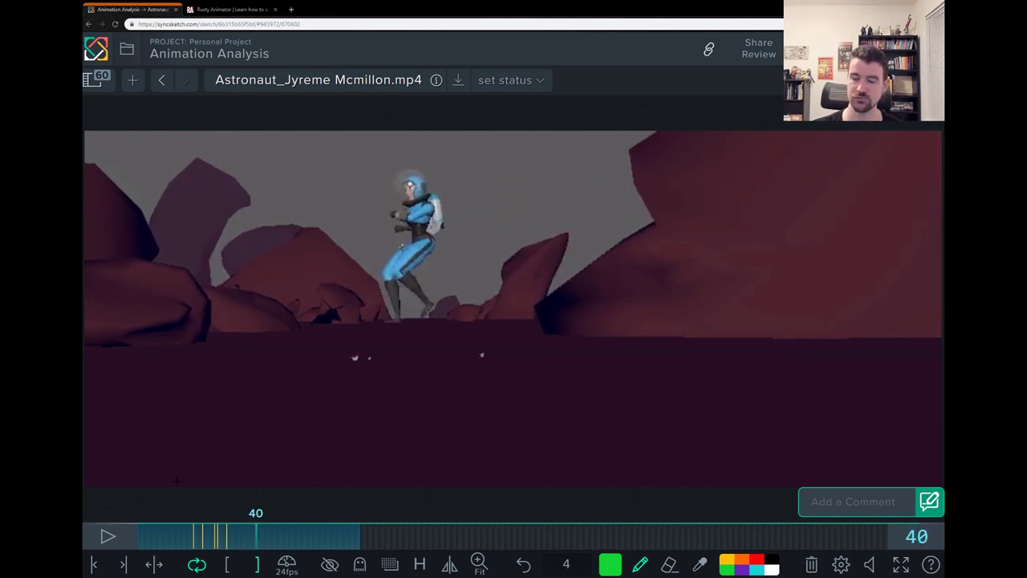
mouse_move(861, 155)
mouse_down()
mouse_move(802, 206)
mouse_move(748, 290)
mouse_move(702, 329)
mouse_move(441, 378)
mouse_up()
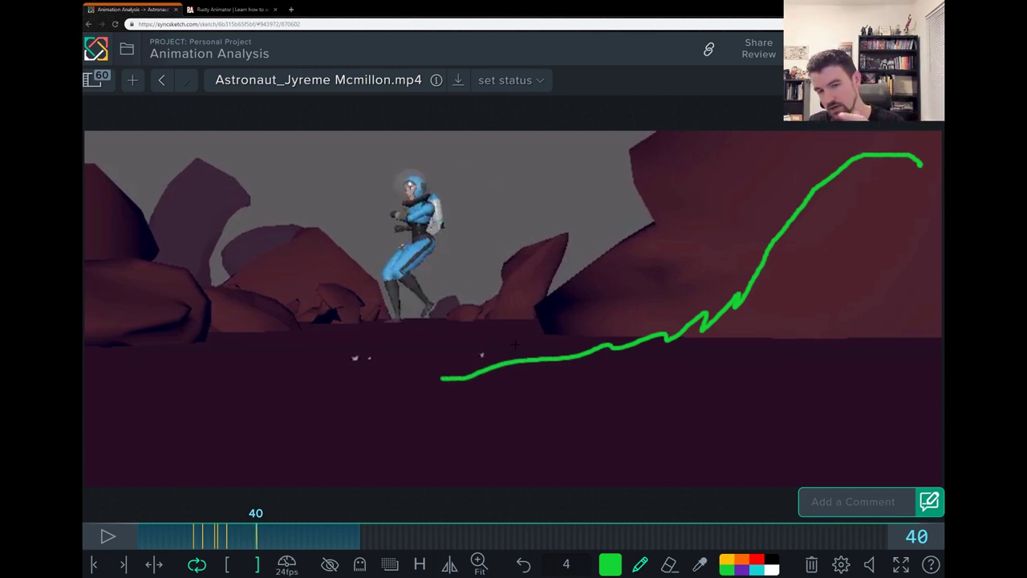
key(Right)
key(Left)
key(ctrl+z)
Circle the astronaut's hips in green on frame 49 and draw a horizontal arrow across the legs in the walking direction.
drag(246, 530, 279, 516)
key(Right)
key(Right)
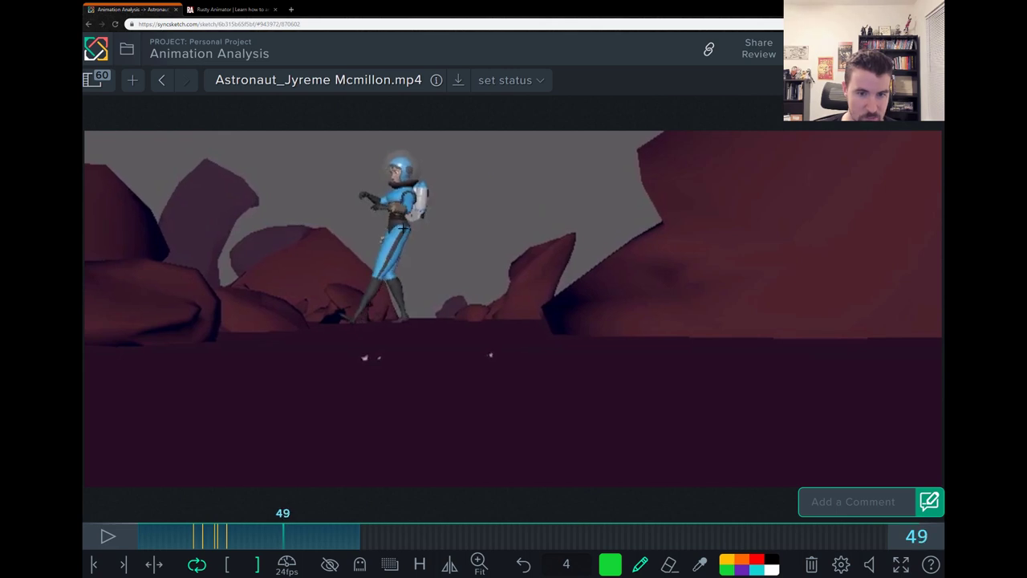
mouse_move(406, 223)
mouse_down()
mouse_move(404, 236)
mouse_move(411, 226)
mouse_up()
mouse_move(387, 261)
mouse_down()
mouse_move(411, 260)
mouse_move(332, 262)
mouse_up()
mouse_move(371, 252)
mouse_down()
mouse_move(358, 271)
mouse_move(368, 276)
mouse_up()
Circle the astronaut's hips in green on frame 52.
key(Right)
key(Right)
key(Right)
drag(395, 220, 390, 229)
Advance past frame 60 and circle the astronaut's hips in green on frame 63.
key(Right)
key(Right)
key(Right)
key(Right)
key(Right)
mouse_move(305, 533)
mouse_down()
mouse_move(289, 533)
mouse_move(322, 521)
mouse_move(310, 522)
mouse_up()
key(Right)
key(Right)
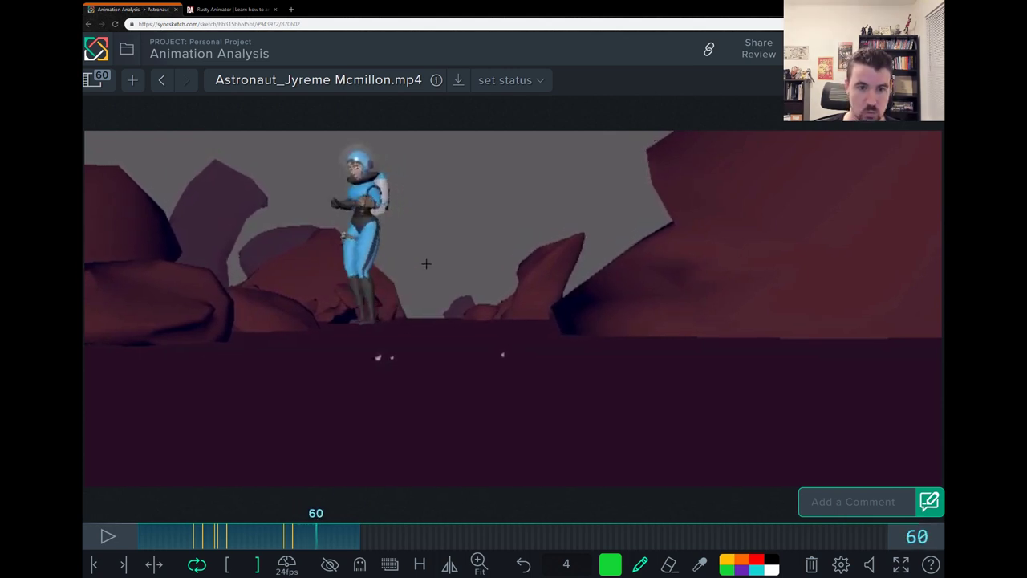
key(Right)
key(Right)
key(Right)
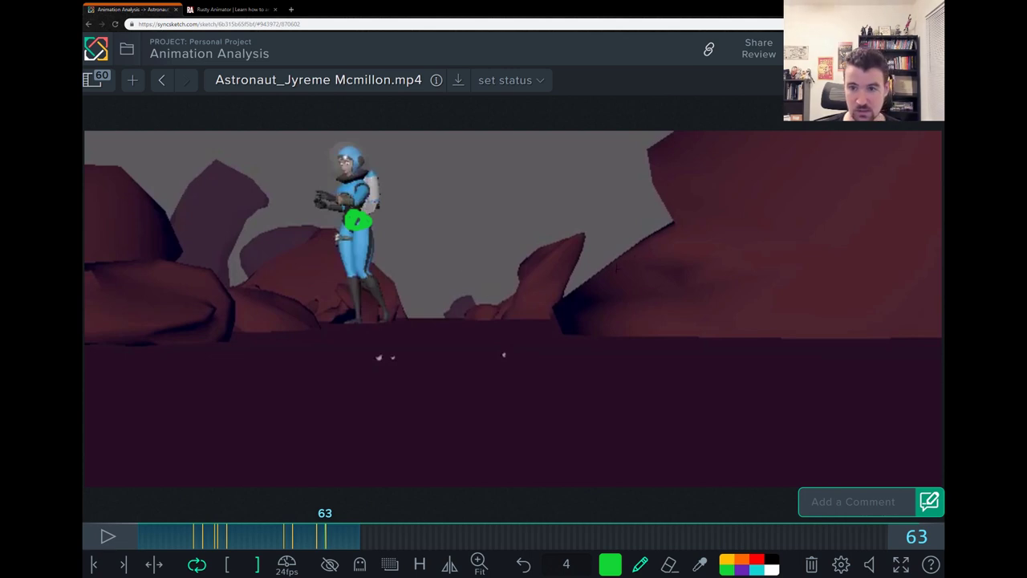
Draw a green graph on frame 63, with marked endpoints and a curve falling from the large rock to the dark ground.
drag(831, 166, 827, 238)
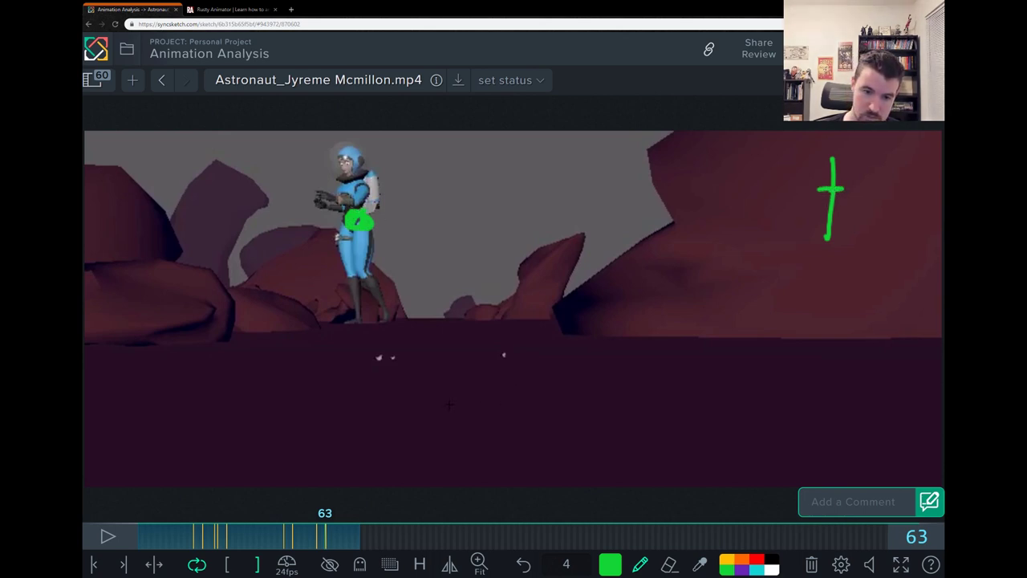
drag(477, 407, 514, 349)
drag(464, 386, 532, 324)
mouse_move(484, 361)
mouse_down()
mouse_move(573, 279)
mouse_move(771, 210)
mouse_move(746, 207)
mouse_up()
mouse_move(819, 190)
mouse_down()
mouse_move(668, 220)
mouse_move(586, 258)
mouse_up()
drag(622, 230, 535, 296)
drag(571, 262, 459, 401)
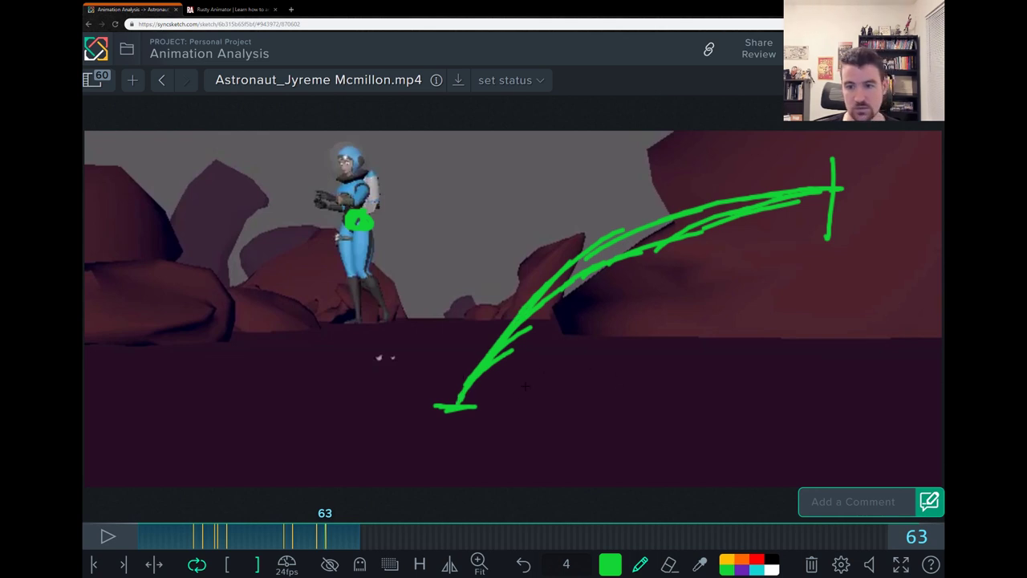
Erase the surplus inner strokes of the graph on frame 63 and draw a second, higher green arc above the curve.
key(e)
mouse_move(652, 256)
mouse_down()
mouse_move(763, 209)
mouse_move(575, 278)
mouse_up()
key(b)
mouse_move(471, 297)
mouse_down()
mouse_move(566, 220)
mouse_move(631, 195)
mouse_move(736, 183)
mouse_up()
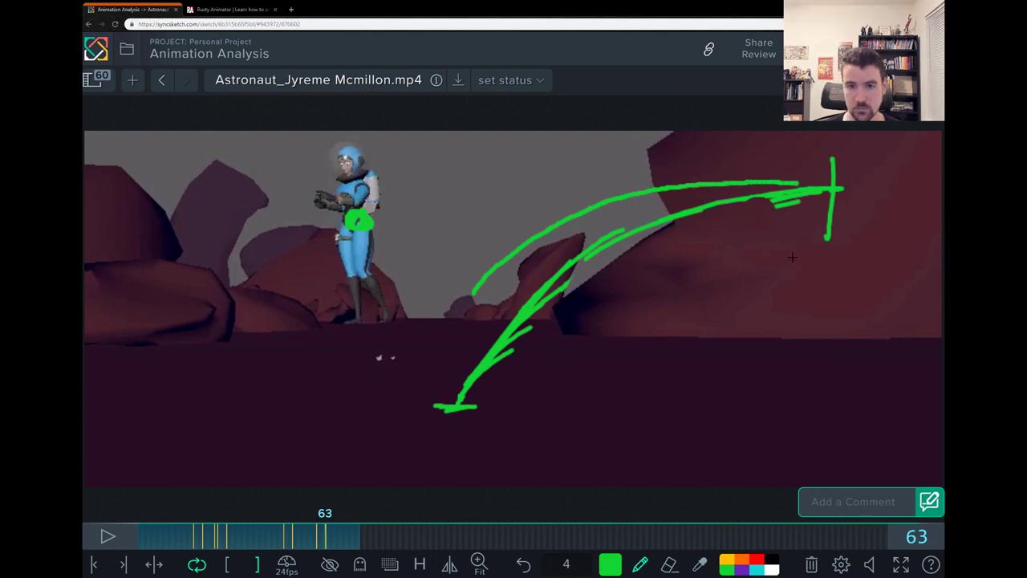
Circle the hips on frame 50, draw long horizontal green lines through the astronaut, and delete the frame's drawing.
drag(323, 536, 285, 529)
mouse_move(437, 211)
mouse_down()
mouse_move(391, 234)
mouse_move(255, 232)
mouse_move(272, 223)
mouse_up()
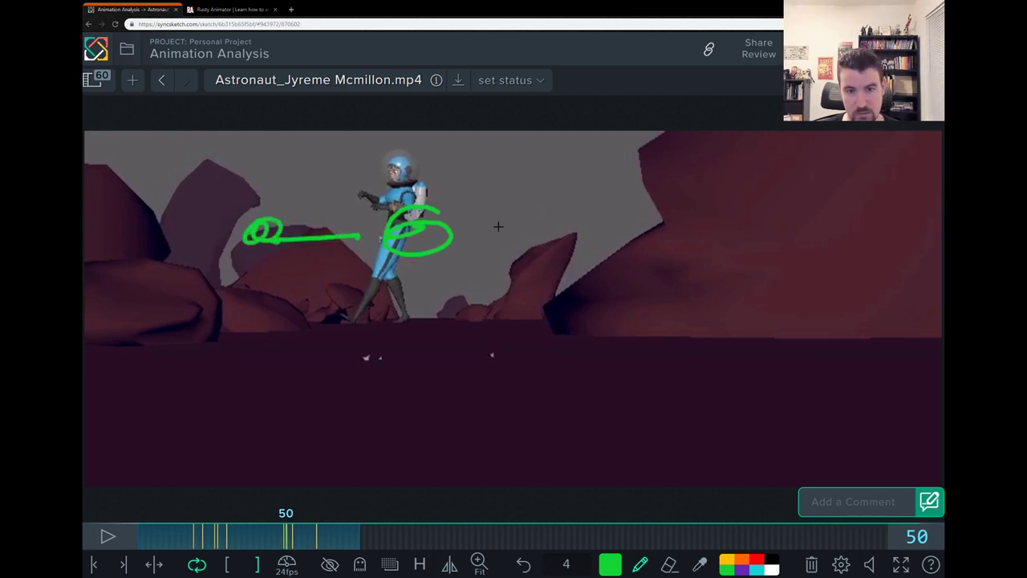
mouse_move(477, 231)
mouse_down()
mouse_move(627, 217)
mouse_move(667, 216)
mouse_up()
drag(760, 193, 287, 214)
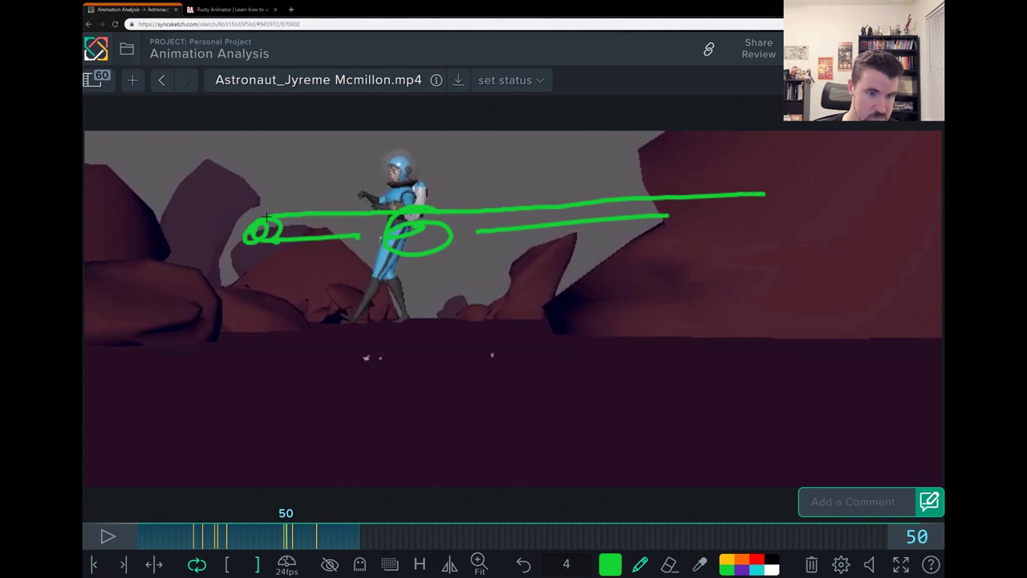
key(Delete)
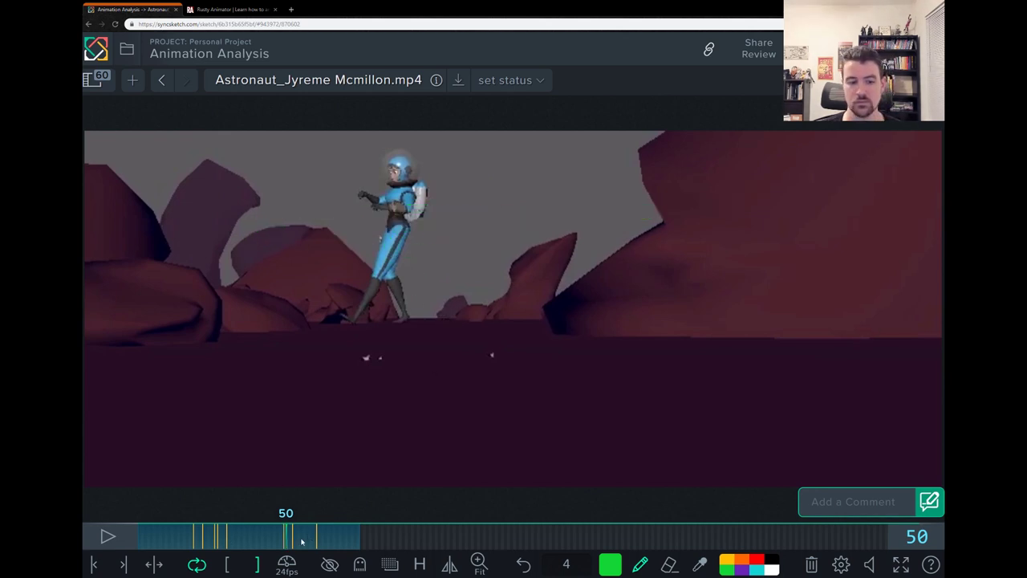
Mark the hips, the rear foot and the line to the leading foot in green on frame 47.
drag(299, 542, 278, 513)
mouse_move(445, 266)
mouse_down()
mouse_move(424, 237)
mouse_move(437, 242)
mouse_up()
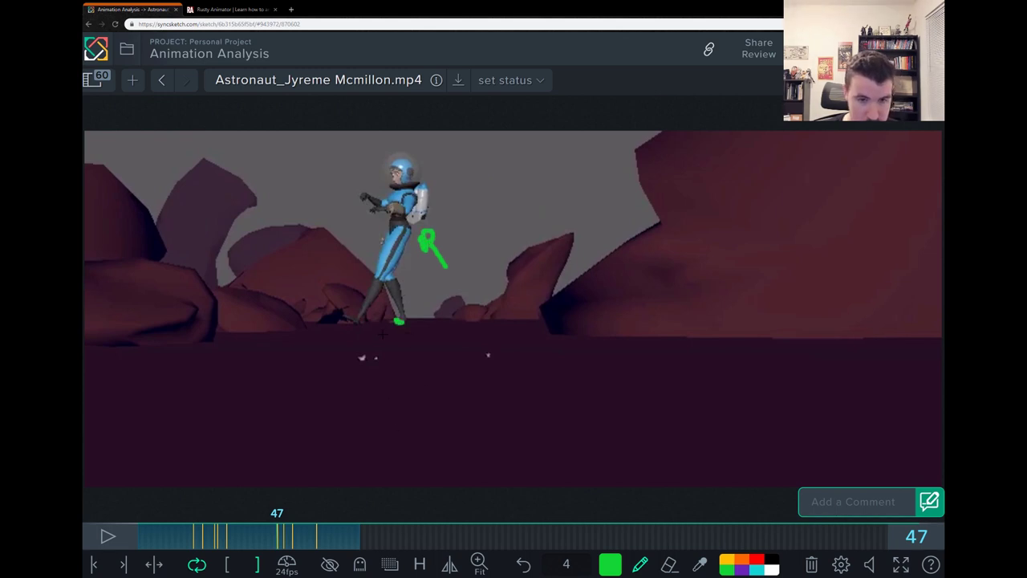
mouse_move(396, 234)
mouse_down()
mouse_move(374, 313)
mouse_move(355, 325)
mouse_up()
Step back and forth between frames 47 and 52 to compare the astronaut's marked hip positions.
key(Right)
key(Right)
key(Right)
key(Left)
key(Left)
key(Right)
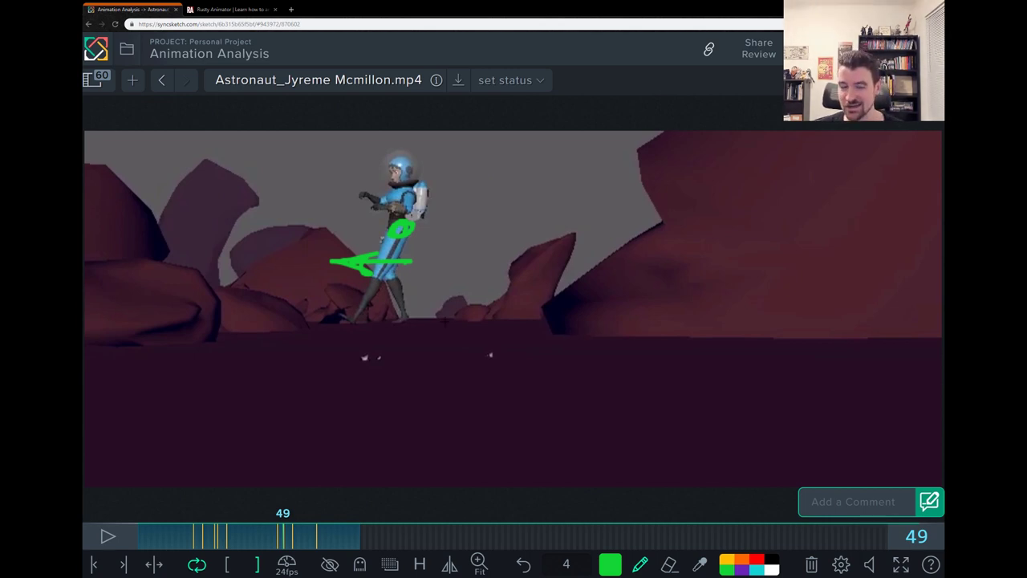
key(Right)
key(Right)
key(Right)
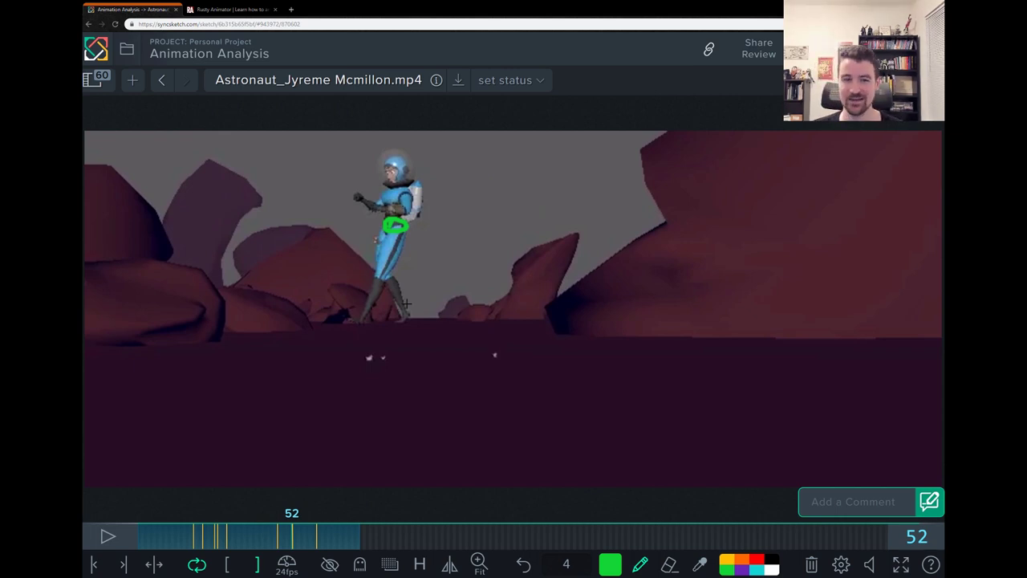
Move ahead to around frame 62 and step between neighbouring frames to examine the astronaut's hips and feet.
mouse_move(290, 529)
mouse_down()
mouse_move(391, 531)
mouse_move(308, 528)
mouse_move(325, 528)
mouse_up()
key(Left)
key(Left)
key(Right)
key(Left)
key(Left)
key(Right)
key(Right)
Draw green lines down the astronaut's body and legs on frame 61, and undo them.
key(Left)
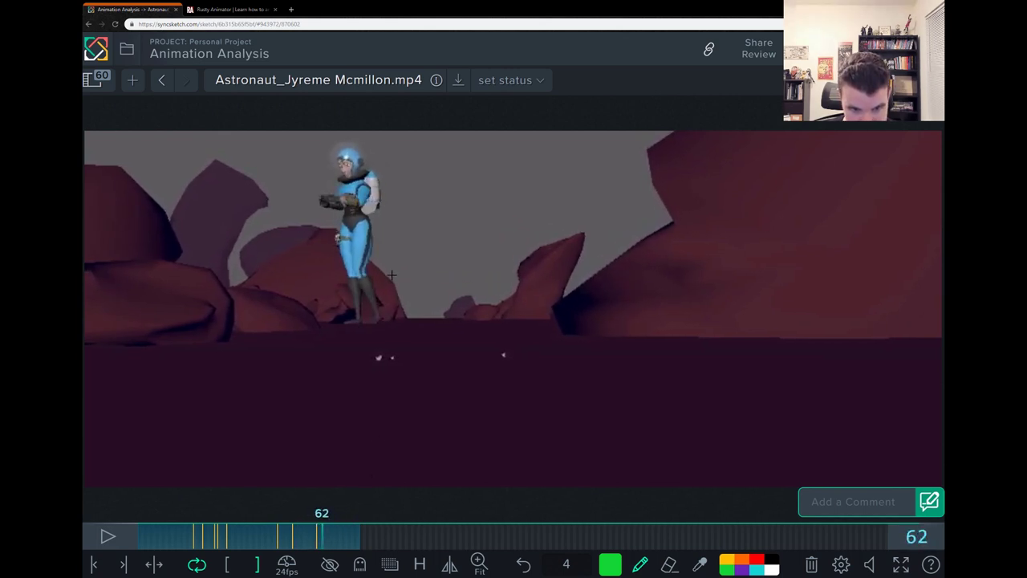
Step repeatedly through frames 60 to 62 to compare how the astronaut's legs and feet shift.
key(Left)
drag(350, 157, 363, 279)
mouse_move(352, 198)
mouse_down()
mouse_move(357, 308)
mouse_move(367, 310)
mouse_up()
key(ctrl+z)
key(ctrl+z)
key(ctrl+z)
mouse_move(366, 249)
mouse_down()
mouse_move(372, 312)
mouse_move(356, 313)
mouse_move(359, 323)
mouse_up()
key(ctrl+z)
key(ctrl+z)
key(Left)
key(Left)
key(Right)
key(Right)
key(Right)
key(Left)
key(Right)
key(Left)
key(Right)
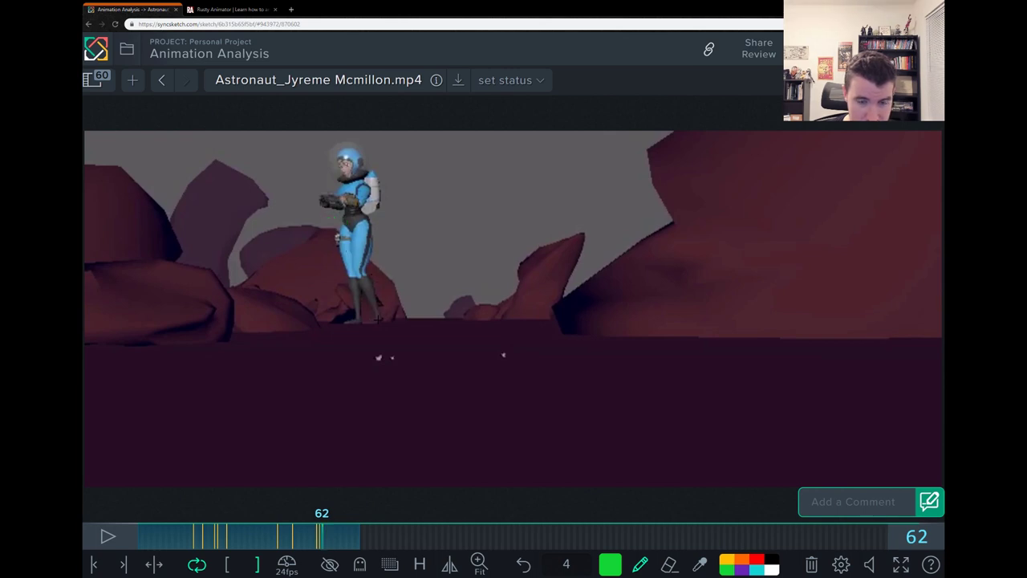
Mark the rear foot on frame 62, sketch green strokes from the hips on frame 61, and delete the frame 61 drawing.
drag(373, 329, 386, 327)
key(Left)
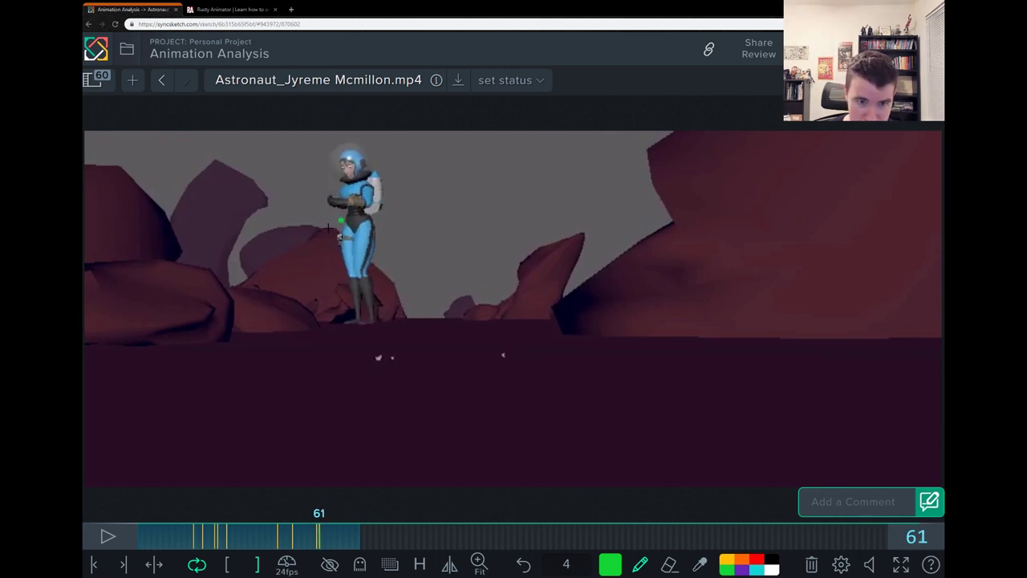
key(e)
key(p)
mouse_move(341, 228)
mouse_down()
mouse_move(299, 226)
mouse_move(312, 234)
mouse_move(354, 319)
mouse_move(368, 321)
mouse_move(381, 276)
mouse_move(405, 285)
mouse_move(414, 321)
mouse_move(425, 314)
mouse_up()
key(Delete)
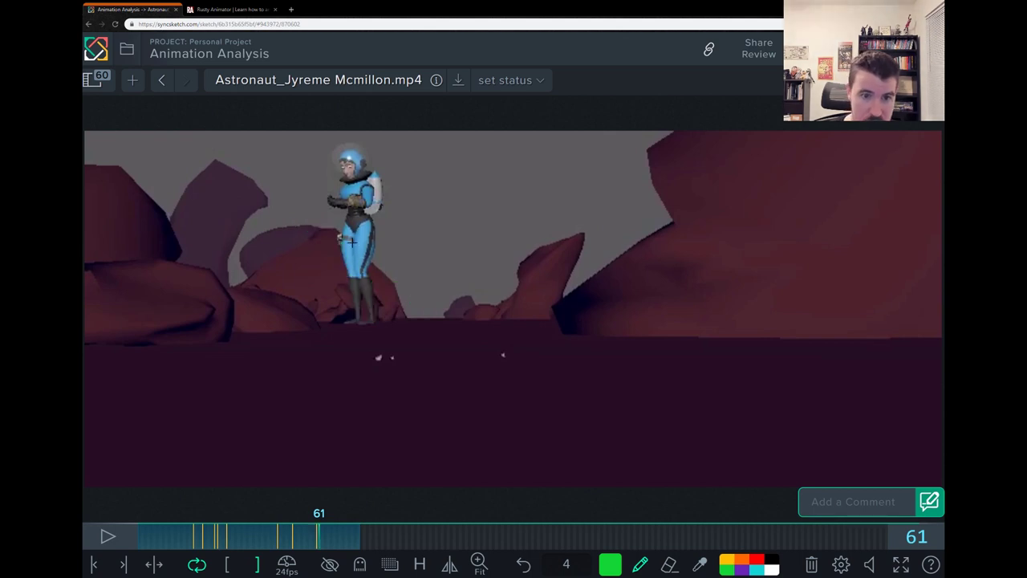
Draw a green curved arrow on frame 62 leading from the astronaut's hips to behind the body.
key(Right)
key(Right)
key(Left)
mouse_move(355, 216)
mouse_down()
mouse_move(332, 244)
mouse_move(364, 228)
mouse_move(356, 238)
mouse_move(375, 211)
mouse_move(366, 224)
mouse_move(385, 213)
mouse_move(407, 238)
mouse_up()
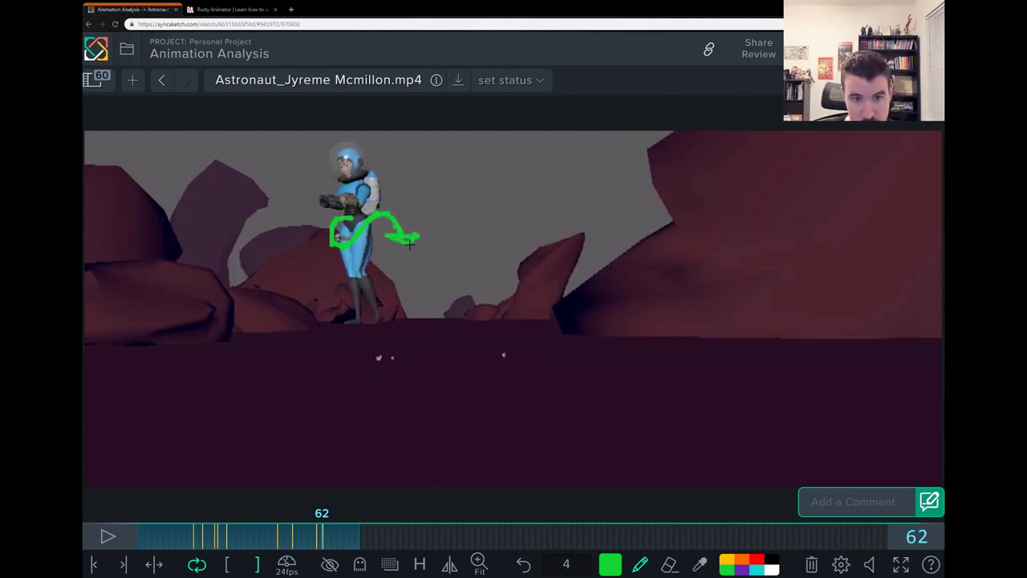
Play on to frame 72, return to frame 61 and compare the astronaut's foot placement on frames 61 and 62.
key(space)
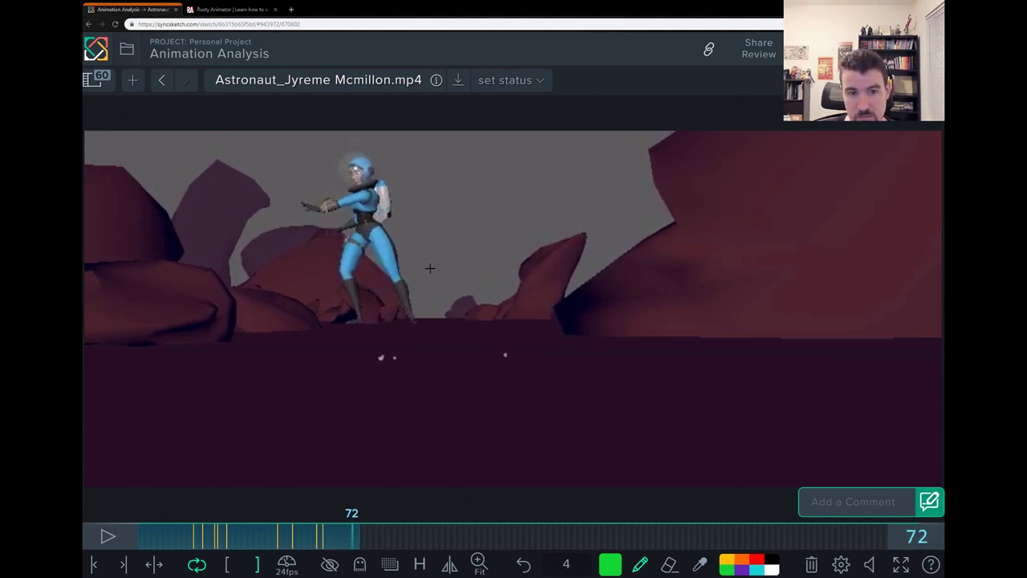
click(370, 536)
mouse_move(370, 537)
mouse_down()
mouse_move(415, 535)
mouse_move(305, 536)
mouse_move(321, 534)
mouse_up()
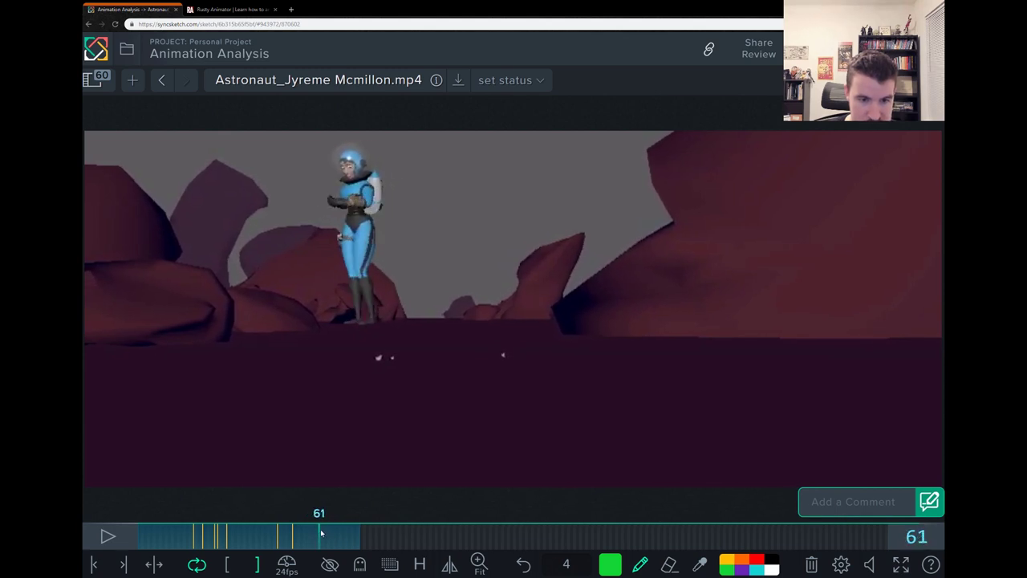
key(Right)
key(Left)
key(Right)
key(Left)
key(Right)
Outline the front foot and lower leg in green on frame 62 and draw a horizontal stroke on the ground below.
click(350, 325)
key(Left)
key(Right)
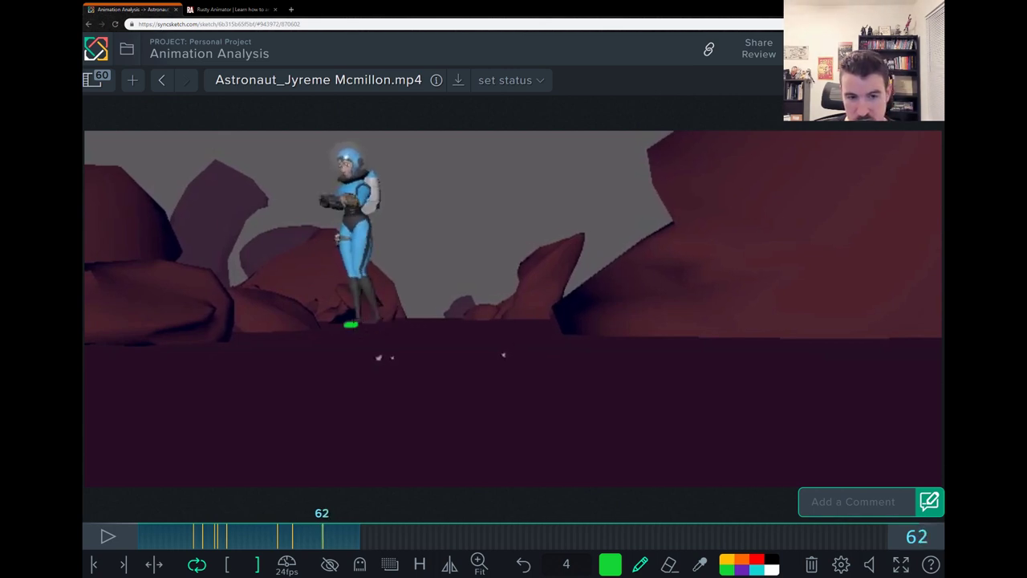
drag(349, 324, 366, 318)
drag(357, 283, 359, 316)
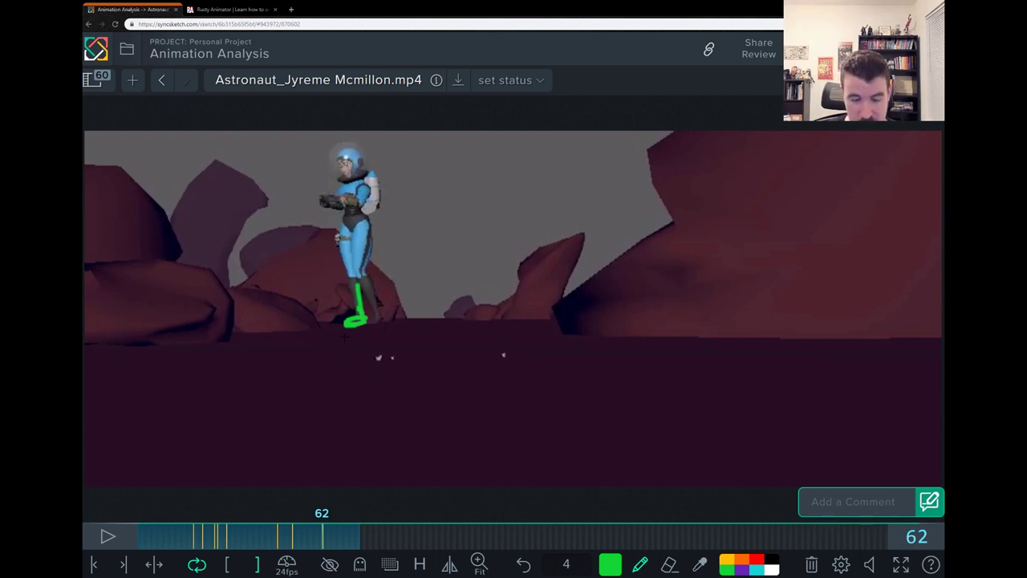
mouse_move(334, 344)
mouse_down()
mouse_move(365, 361)
mouse_move(379, 351)
mouse_move(412, 362)
mouse_move(435, 343)
mouse_up()
drag(414, 353, 429, 352)
key(Right)
key(Right)
key(Right)
key(Right)
key(Right)
key(Right)
key(Right)
key(Right)
key(Right)
key(Right)
key(Right)
key(Right)
key(Right)
key(Right)
key(Right)
key(Right)
key(Right)
key(Right)
key(Right)
key(Right)
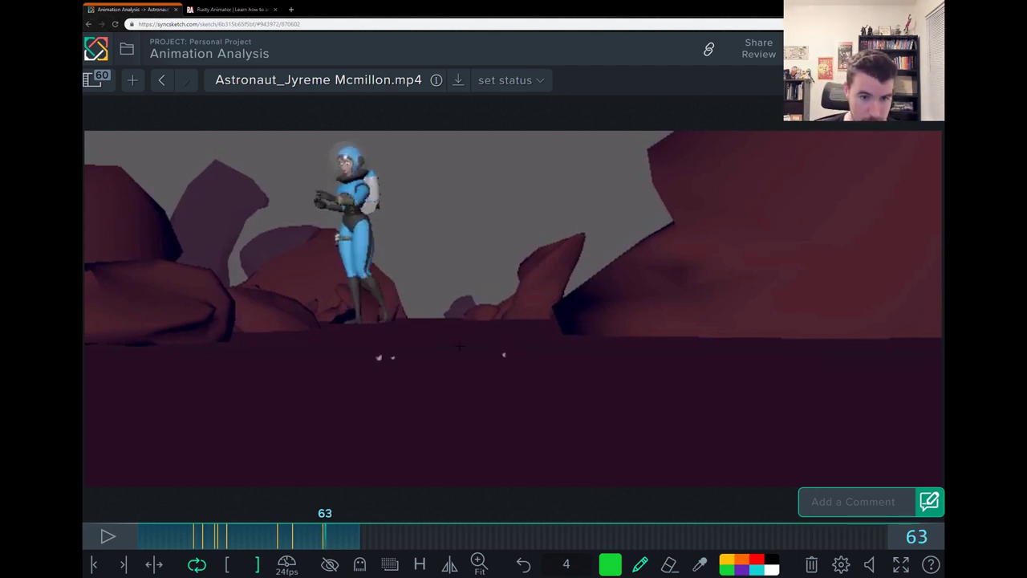
Set the start of the playback range to frame 75.
click(374, 536)
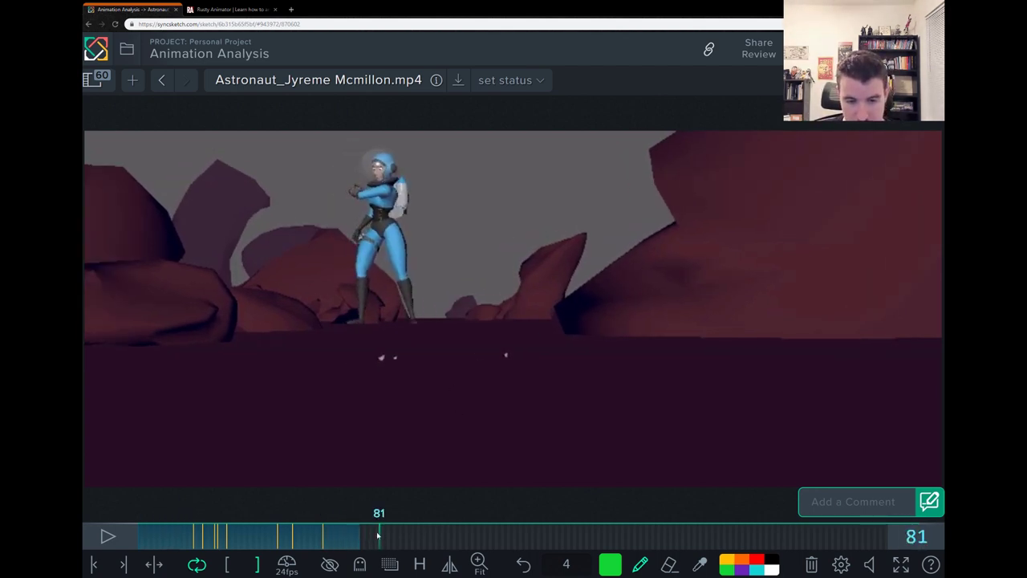
click(367, 538)
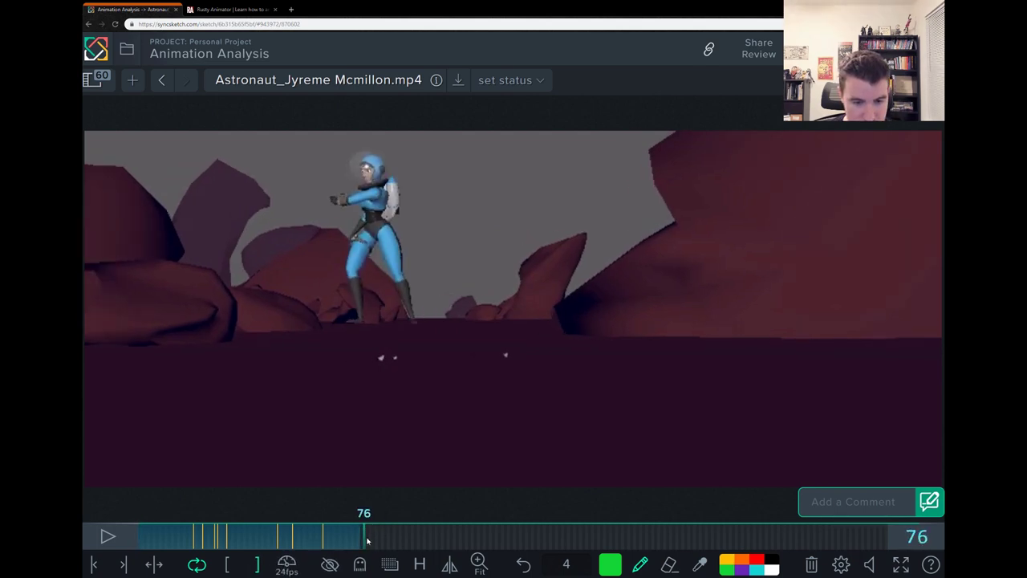
key(Right)
key(Right)
key(Left)
key(Left)
key(Left)
click(229, 565)
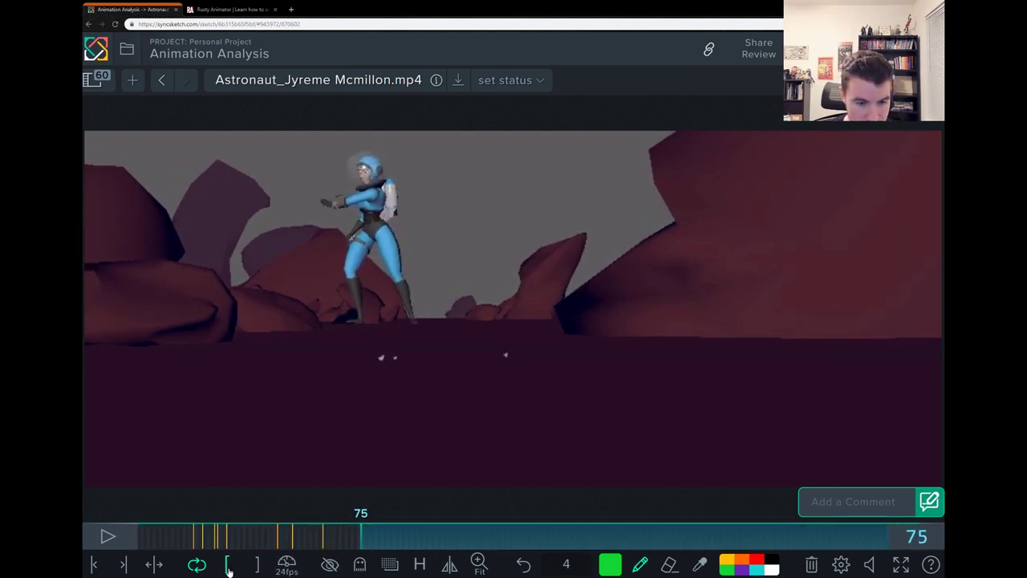
Scrub from frame 75 to frame 106 to examine the astronaut's turn and arm pose.
click(382, 536)
drag(382, 536, 423, 524)
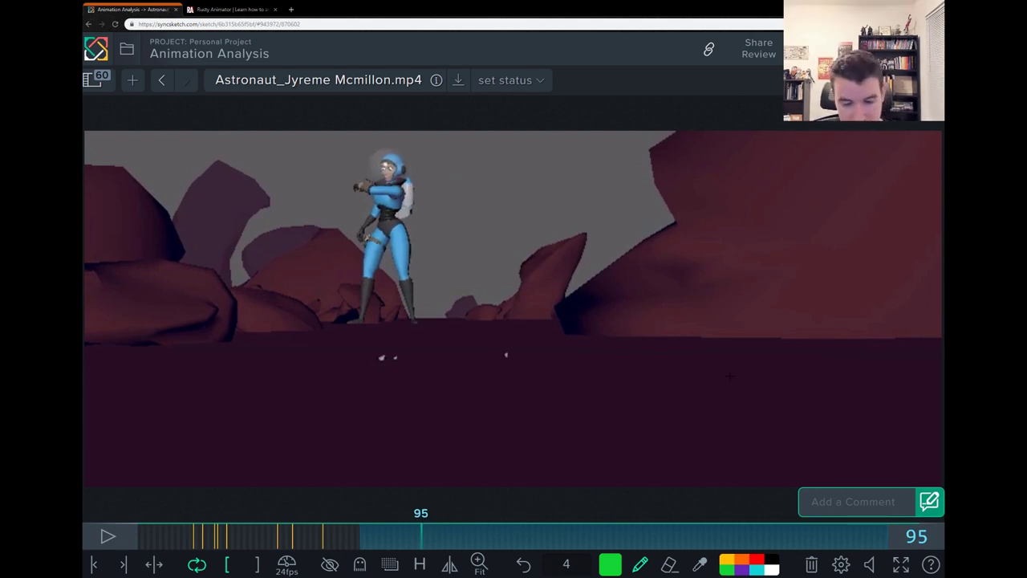
mouse_move(422, 535)
mouse_down()
mouse_move(453, 518)
mouse_move(419, 522)
mouse_move(447, 522)
mouse_up()
drag(441, 194, 423, 190)
mouse_move(448, 534)
mouse_down()
mouse_move(465, 532)
mouse_move(442, 533)
mouse_move(456, 527)
mouse_up()
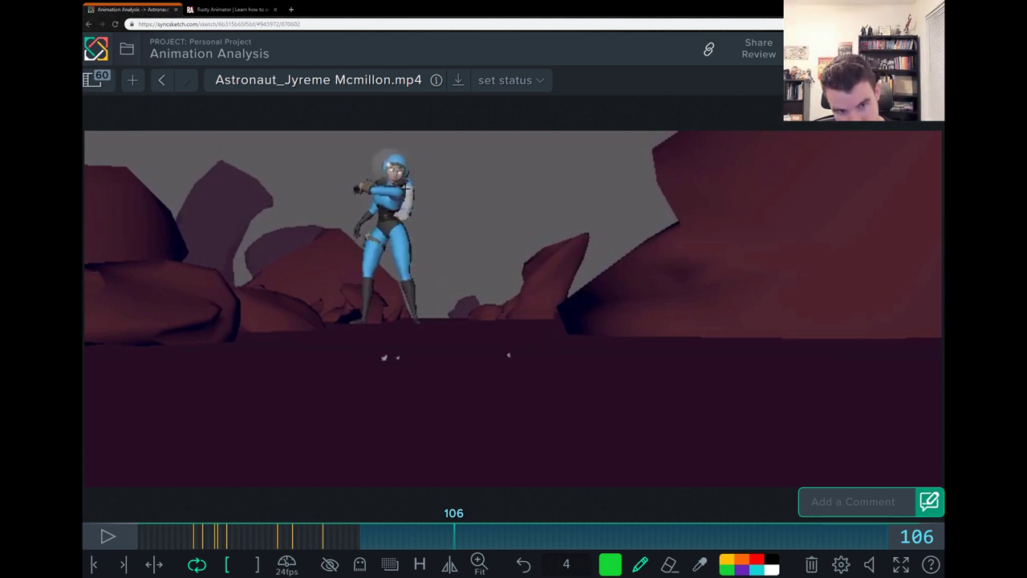
Draw green strokes beside the head and across the torso on frame 106, and undo them.
drag(415, 182, 468, 180)
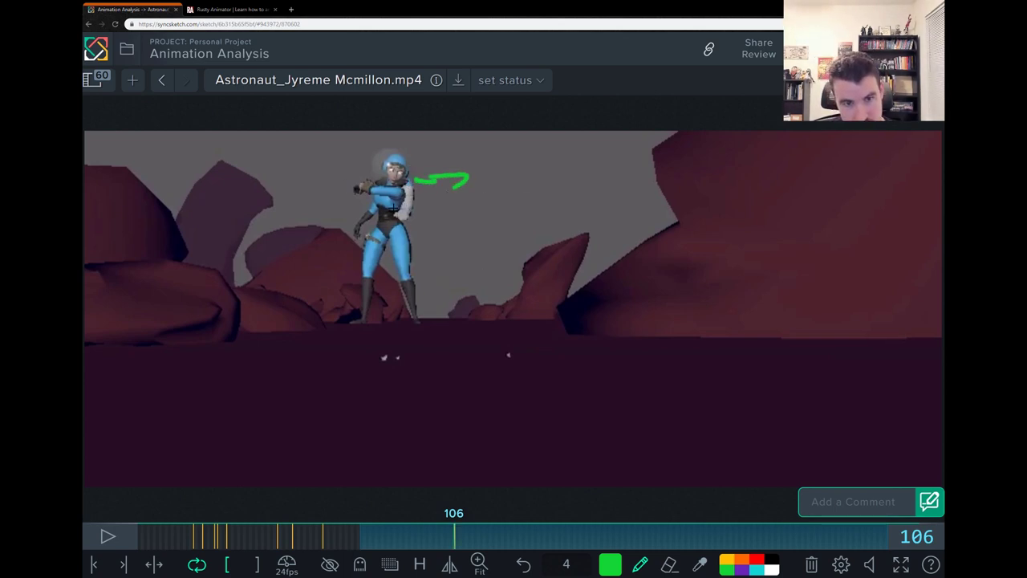
drag(388, 200, 413, 203)
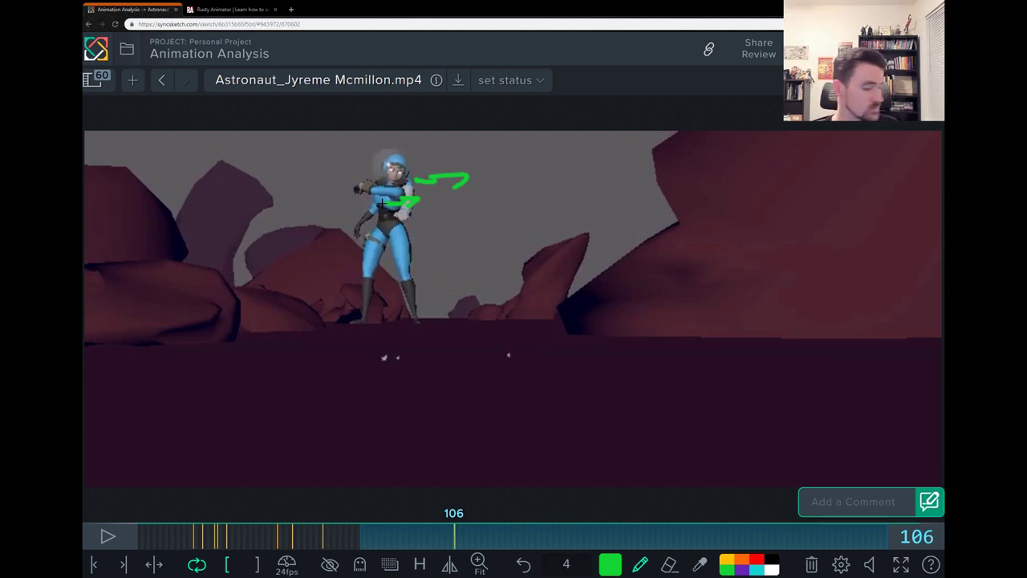
key(ctrl+z)
key(ctrl+z)
Step forward to around frame 112 and scrub back to frame 107 to examine the astronaut's body turn.
key(Right)
key(Right)
key(Right)
key(Right)
key(Right)
key(Right)
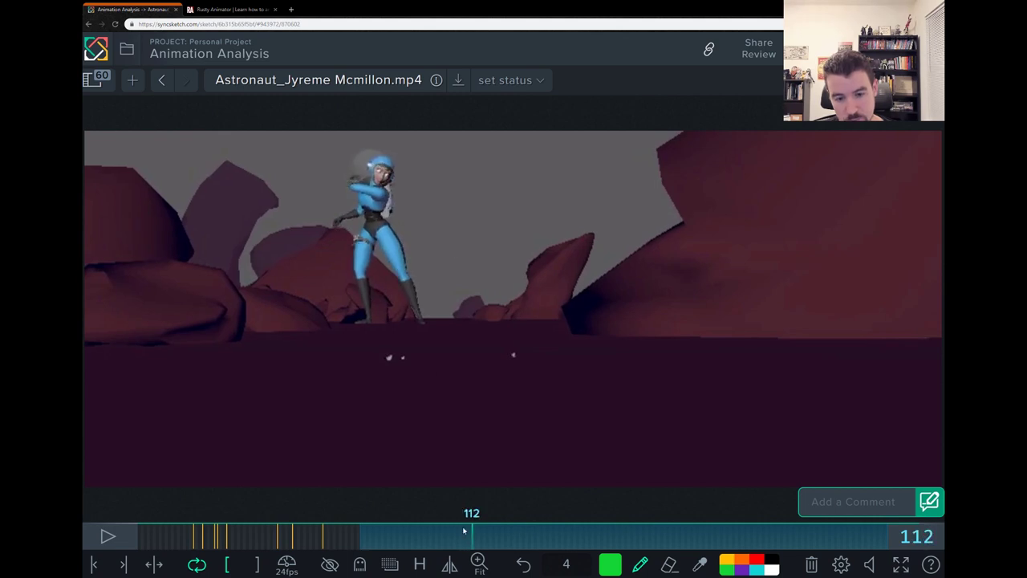
drag(469, 538, 454, 473)
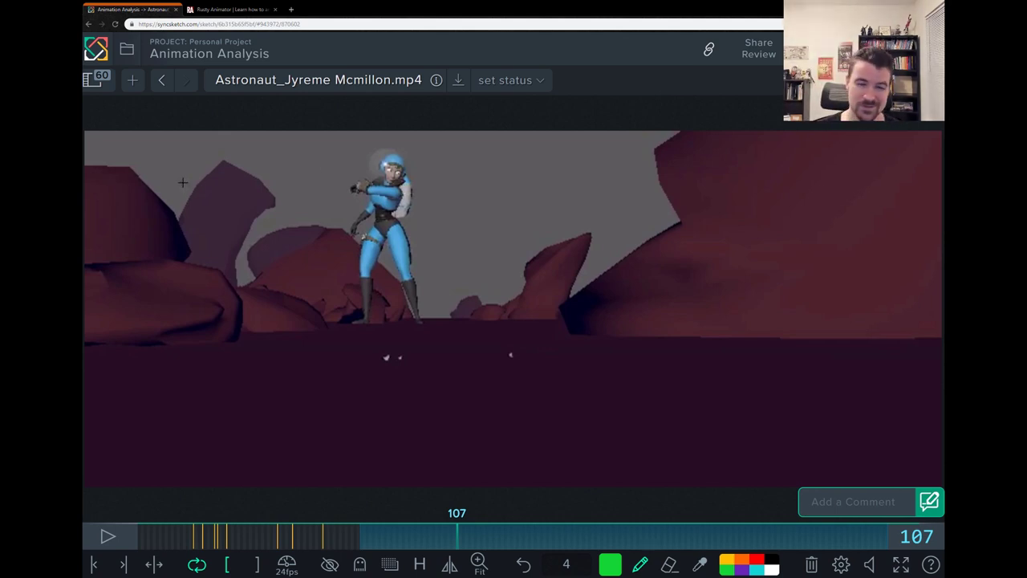
Sketch green strokes around the lower edge of the astronaut's backpack on frame 125, and remove them.
mouse_move(451, 538)
mouse_down()
mouse_move(501, 520)
mouse_move(484, 518)
mouse_move(505, 514)
mouse_move(490, 509)
mouse_move(514, 492)
mouse_move(511, 514)
mouse_up()
mouse_move(455, 224)
mouse_down()
mouse_move(467, 258)
mouse_move(440, 241)
mouse_move(467, 261)
mouse_up()
key(Delete)
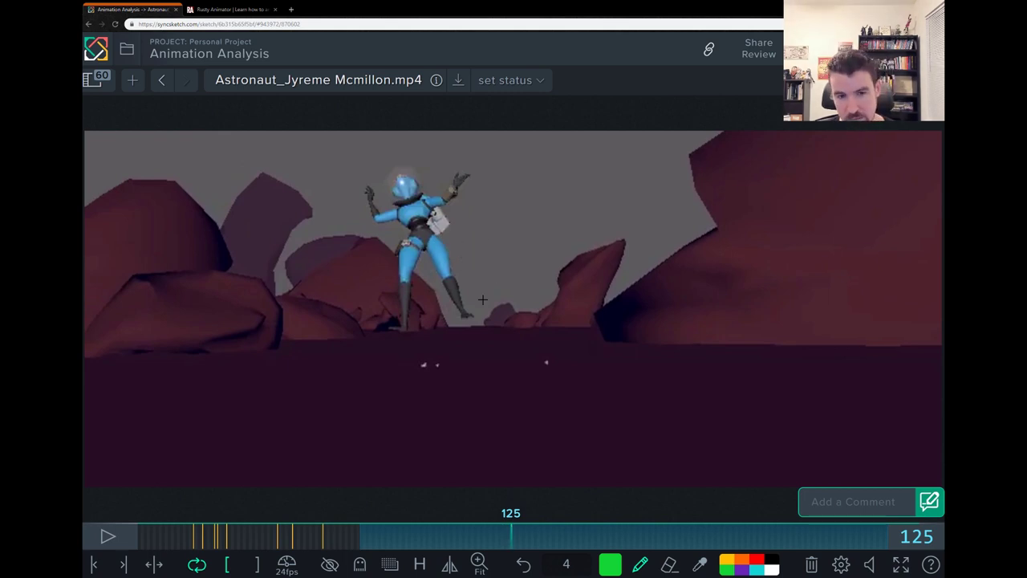
drag(443, 225, 441, 230)
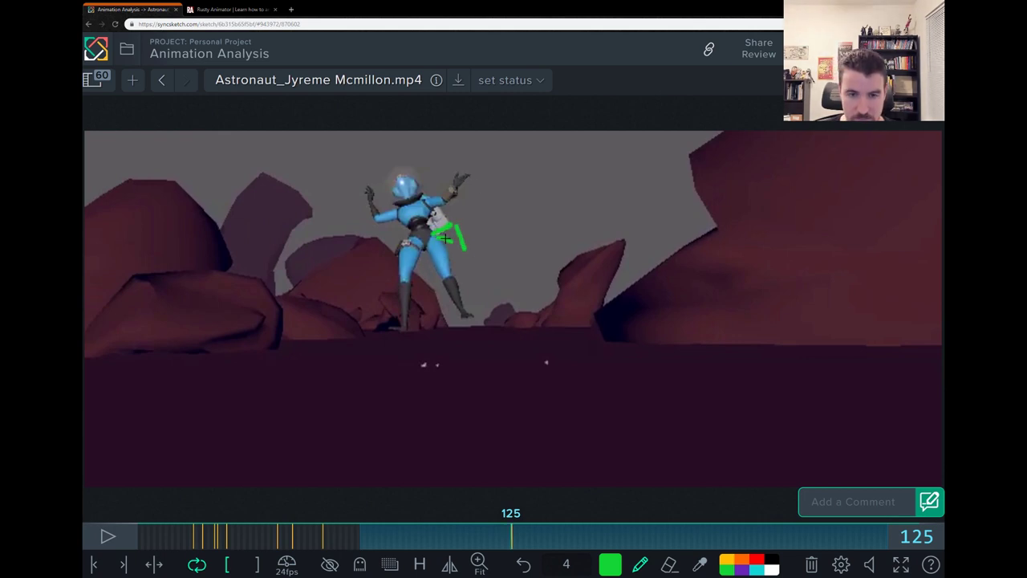
drag(438, 228, 480, 251)
key(ctrl+z)
Draw green strokes along the outer edge and below the astronaut's backpack on frame 126, undoing the unwanted ones.
drag(515, 536, 514, 499)
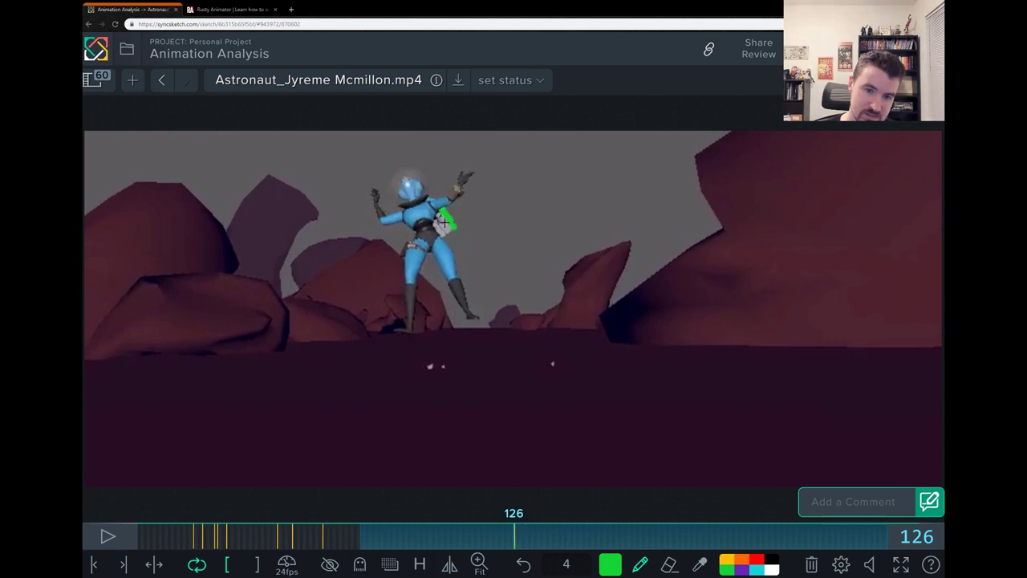
drag(447, 230, 449, 228)
key(ctrl+z)
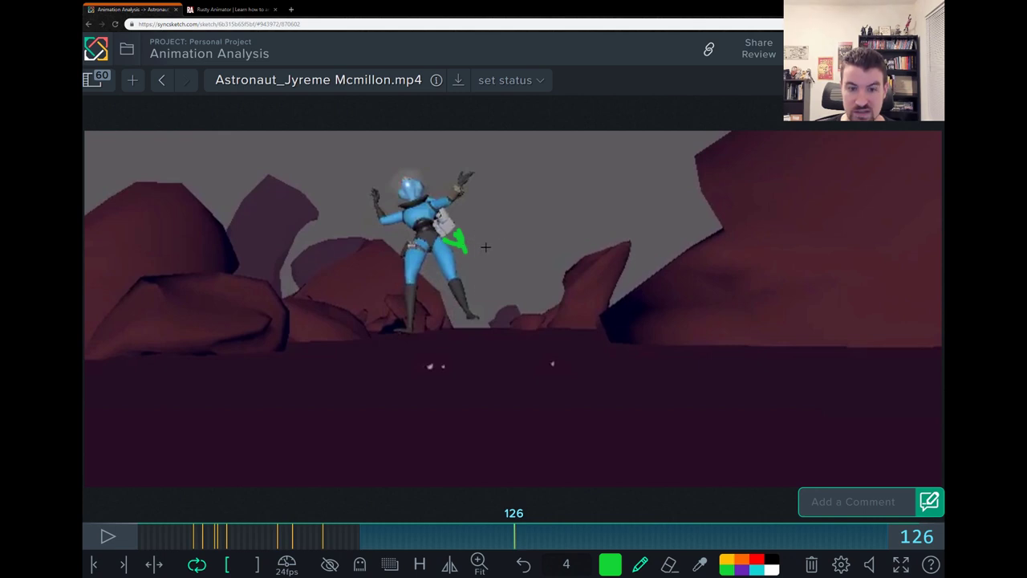
Draw a green arrow toward the astronaut's backpack and sketch a red spine curve, head circle and directional arrow on frame 126.
mouse_move(527, 256)
mouse_down()
mouse_move(465, 202)
mouse_move(487, 228)
mouse_up()
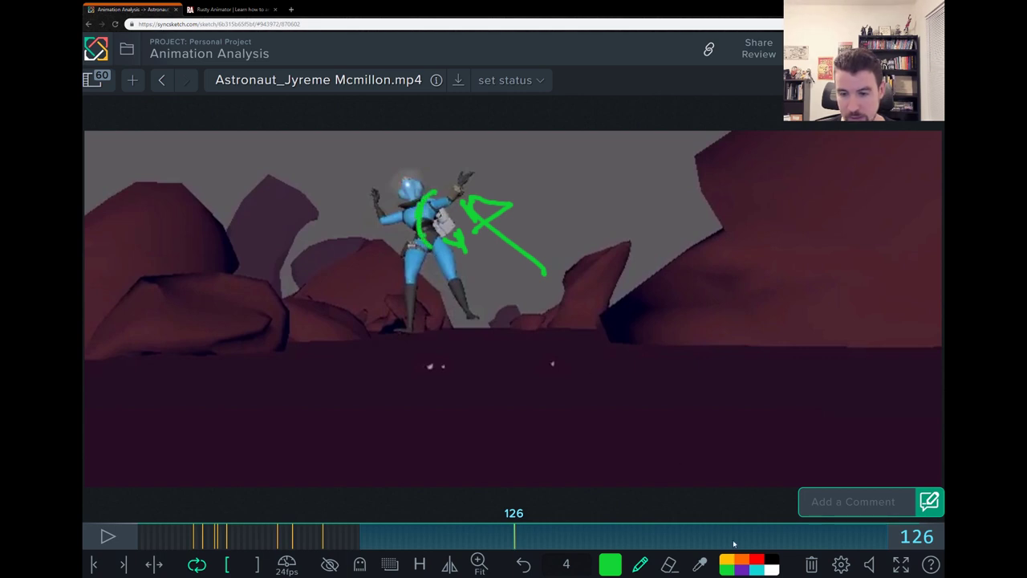
click(754, 559)
mouse_move(435, 190)
mouse_down()
mouse_move(418, 231)
mouse_move(434, 247)
mouse_up()
click(369, 268)
mouse_move(291, 213)
mouse_down()
mouse_move(276, 211)
mouse_move(303, 215)
mouse_up()
mouse_move(446, 176)
mouse_down()
mouse_move(459, 193)
mouse_move(447, 189)
mouse_up()
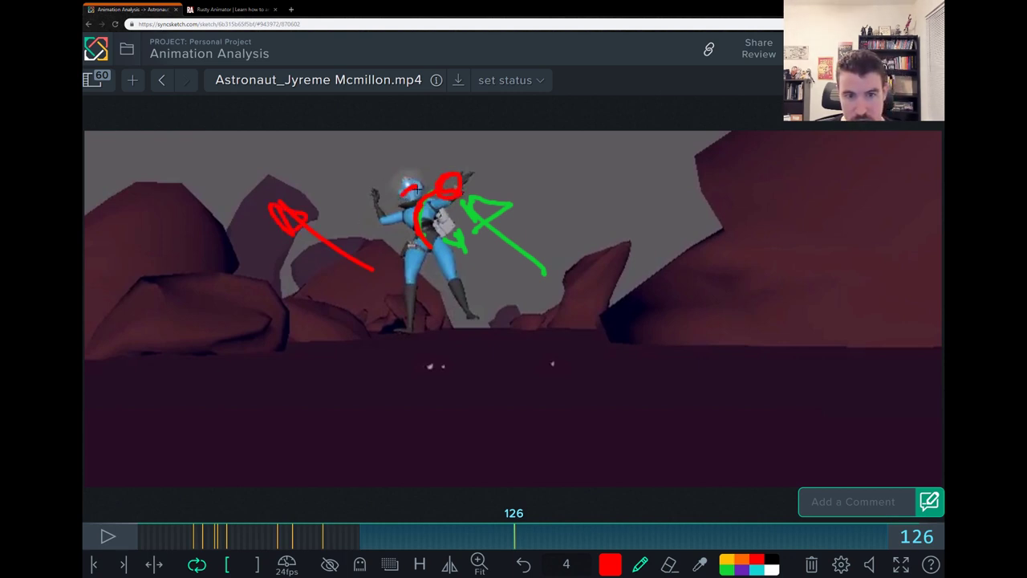
Sketch the trailing backpack shape in green beside the astronaut's waist on frame 128, undoing the long arc across the legs.
key(Right)
key(Right)
key(Right)
key(Right)
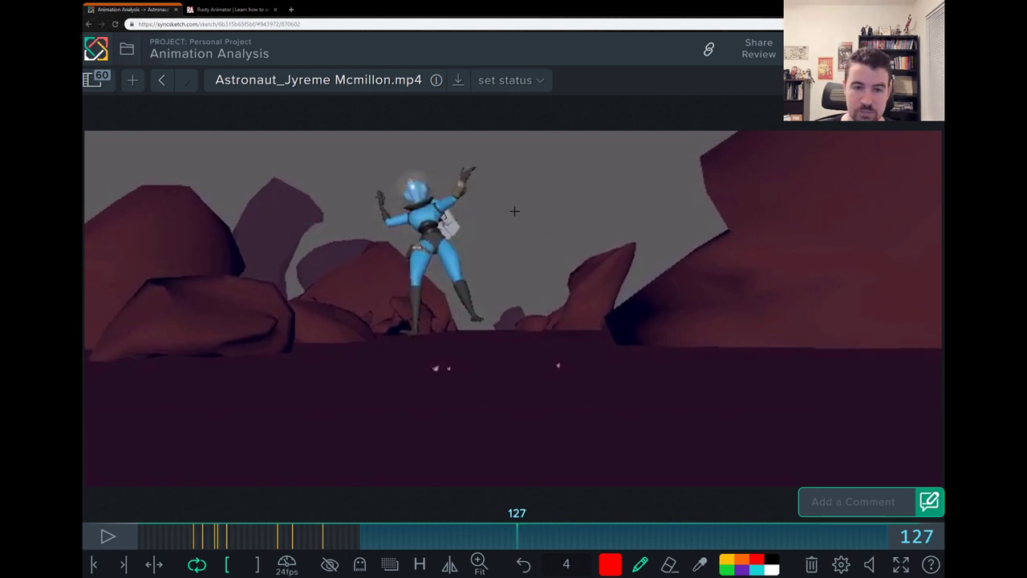
key(Left)
key(Left)
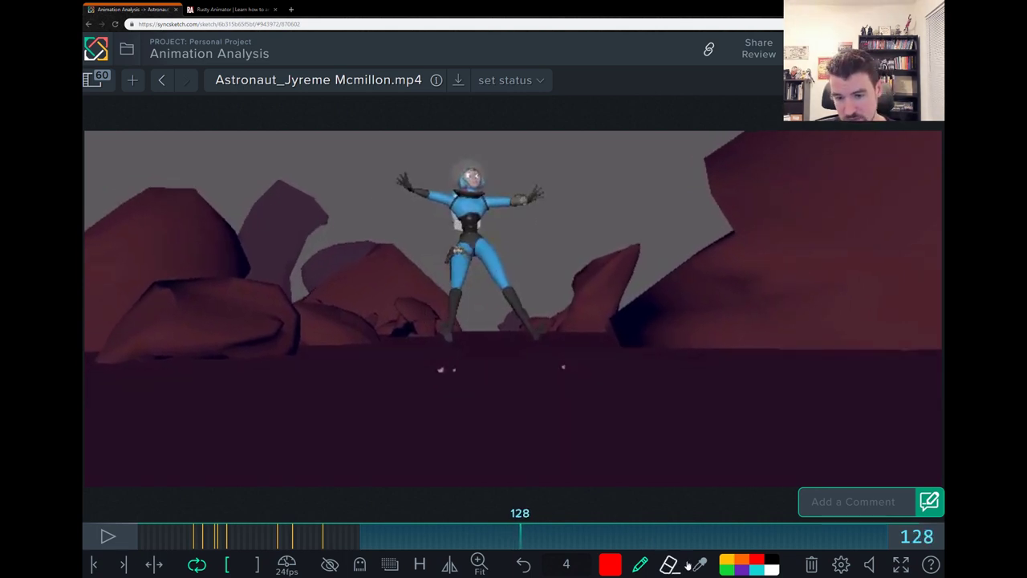
click(726, 568)
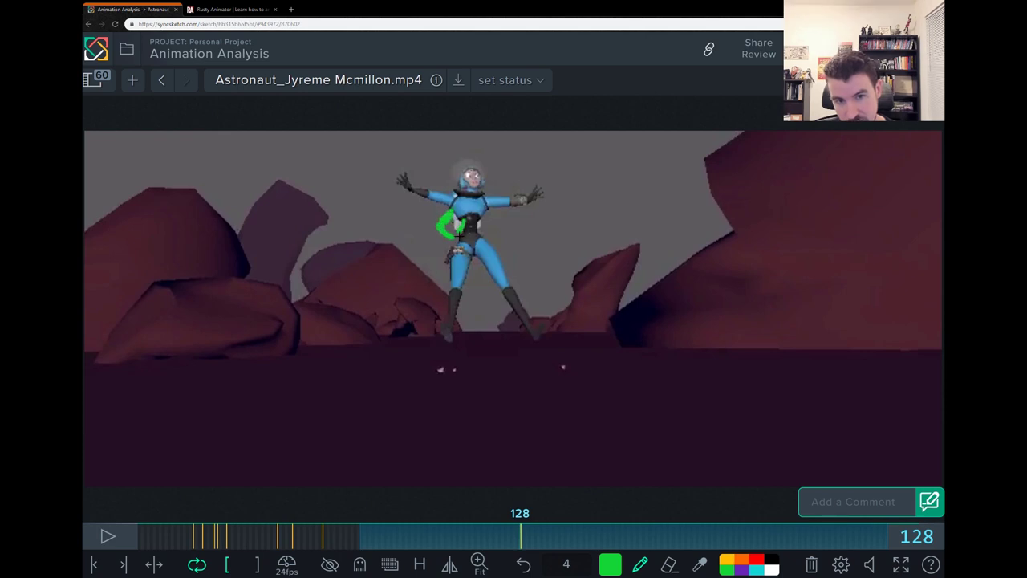
drag(299, 297, 480, 286)
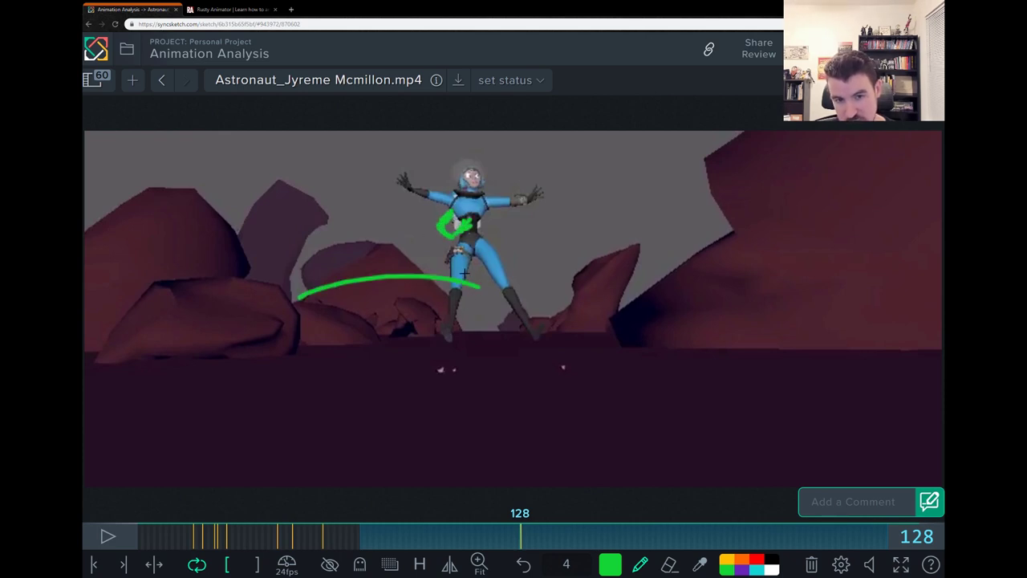
key(ctrl+z)
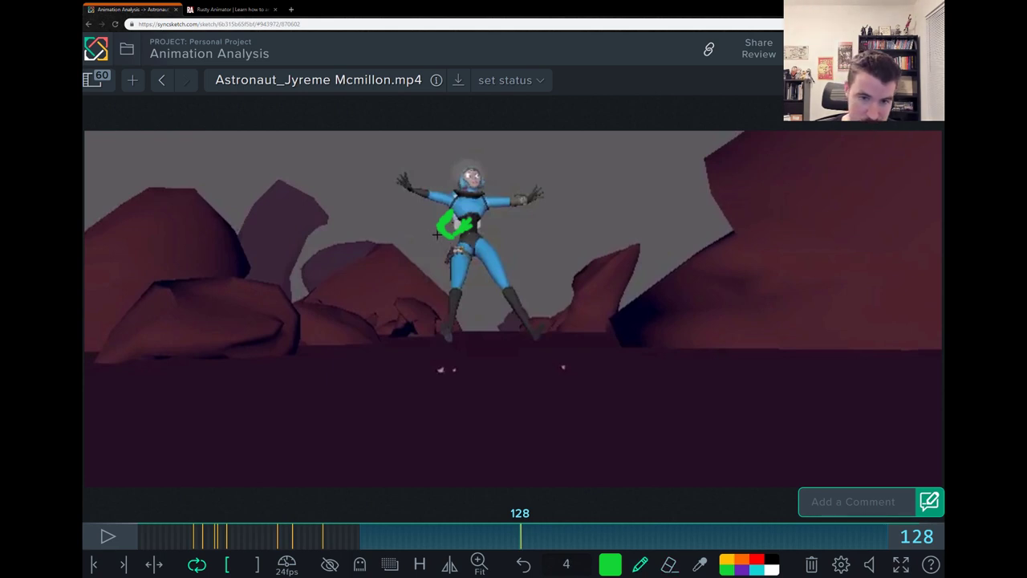
mouse_move(437, 233)
mouse_down()
mouse_move(405, 252)
mouse_move(413, 245)
mouse_move(420, 259)
mouse_move(468, 227)
mouse_up()
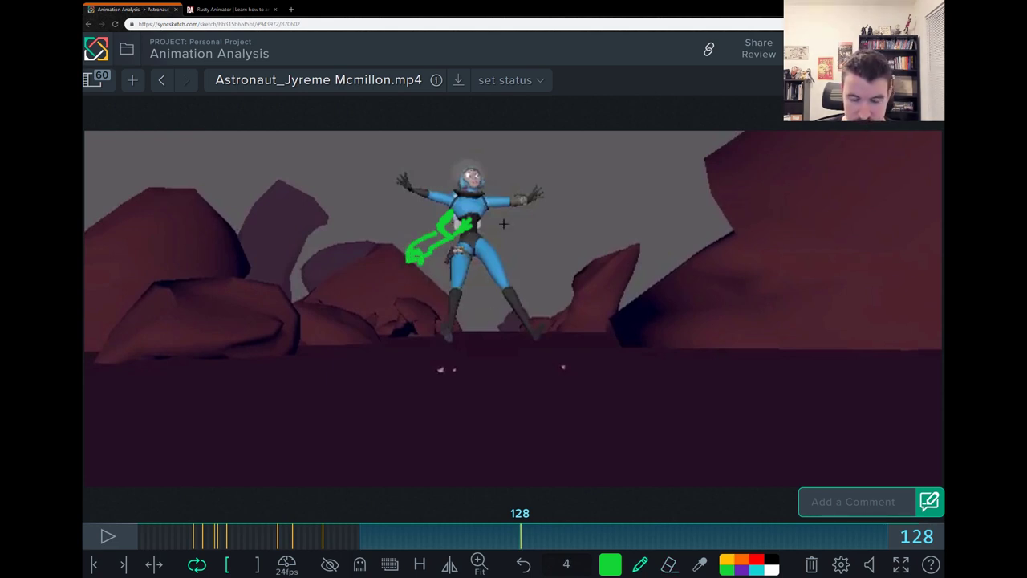
Draw a red arrow pointing down from the astronaut's extended foot on frame 128 and compare with the previous frame.
click(757, 560)
mouse_move(545, 347)
mouse_down()
mouse_move(572, 412)
mouse_move(606, 409)
mouse_up()
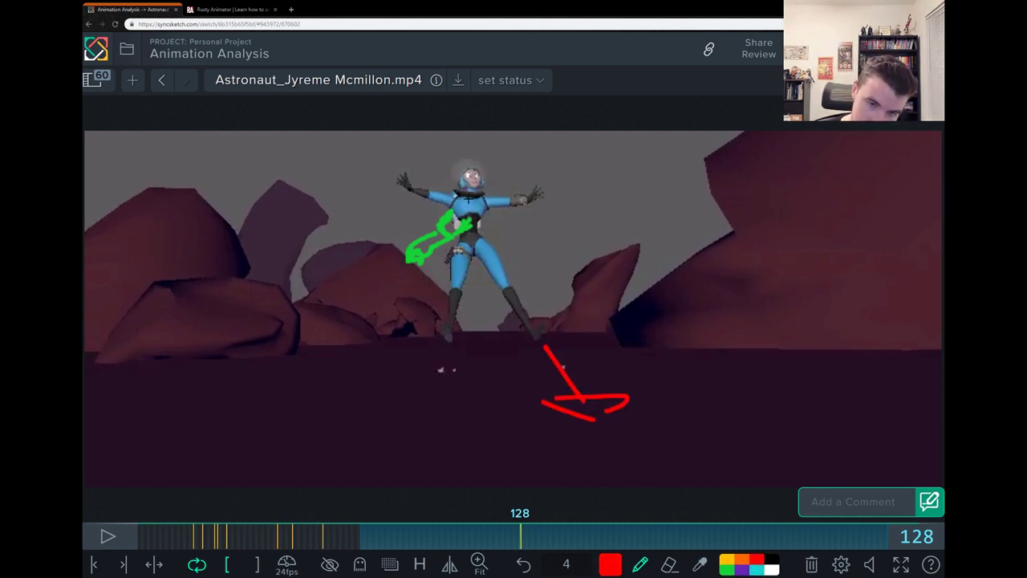
key(Left)
key(Right)
Sketch a red torso, hip circle, arm and head over the astronaut on frame 128, erasing stray marks.
drag(453, 191, 468, 239)
mouse_move(387, 296)
mouse_down()
mouse_move(414, 280)
mouse_move(419, 288)
mouse_move(388, 295)
mouse_up()
key(e)
key(b)
mouse_move(415, 171)
mouse_down()
mouse_move(446, 186)
mouse_move(416, 186)
mouse_move(435, 190)
mouse_move(405, 201)
mouse_move(428, 187)
mouse_up()
key(Left)
key(Right)
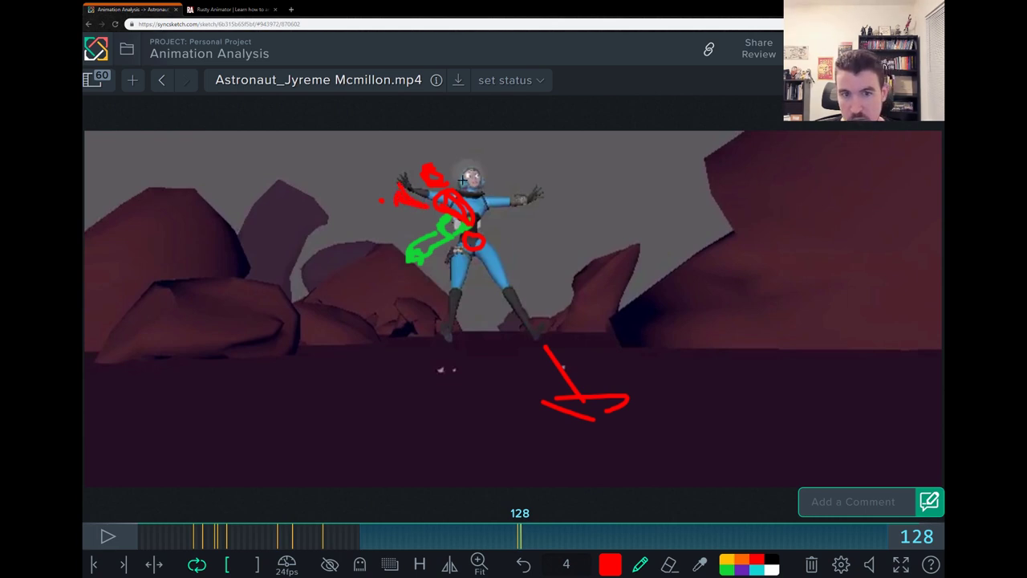
Go back to frame 119 and draw a red stroke along the astronaut's shoulder and upper arm.
key(Left)
key(Left)
key(Left)
key(Left)
key(Left)
drag(499, 532, 496, 531)
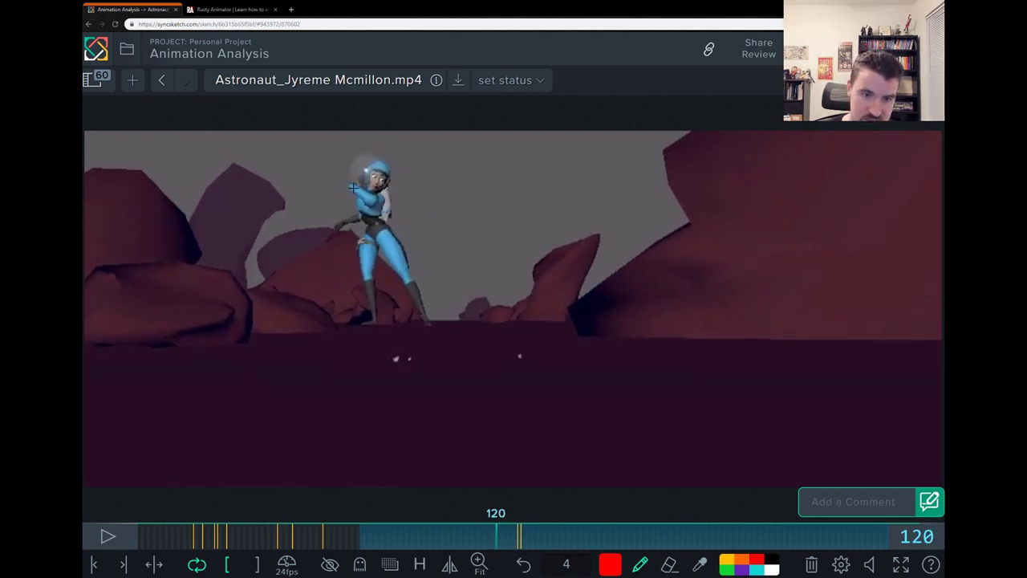
key(Left)
drag(347, 184, 366, 199)
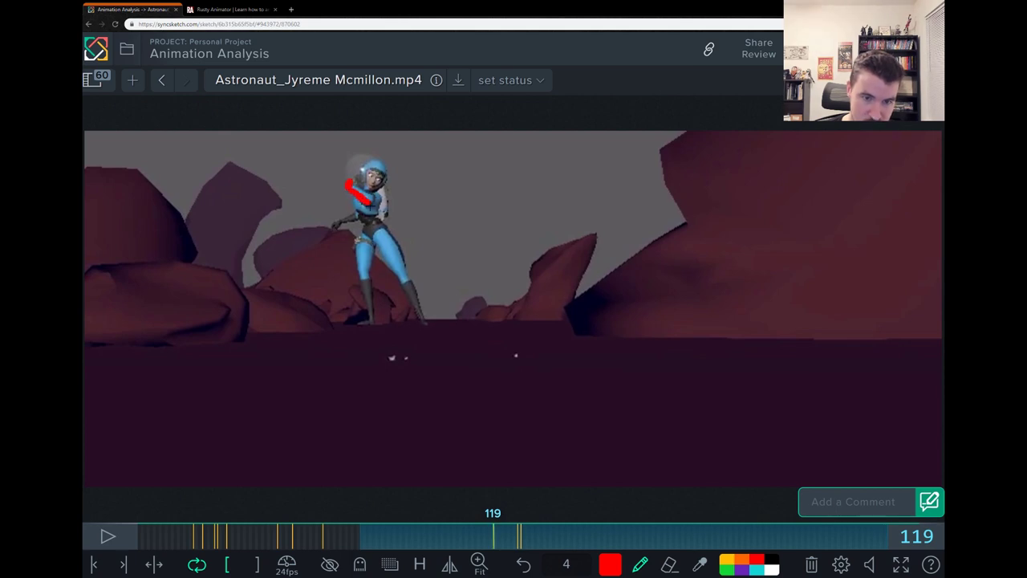
Sketch a red shoulder, spine, hips and head with a directional arrow beside the astronaut on frame 121.
key(Right)
key(Right)
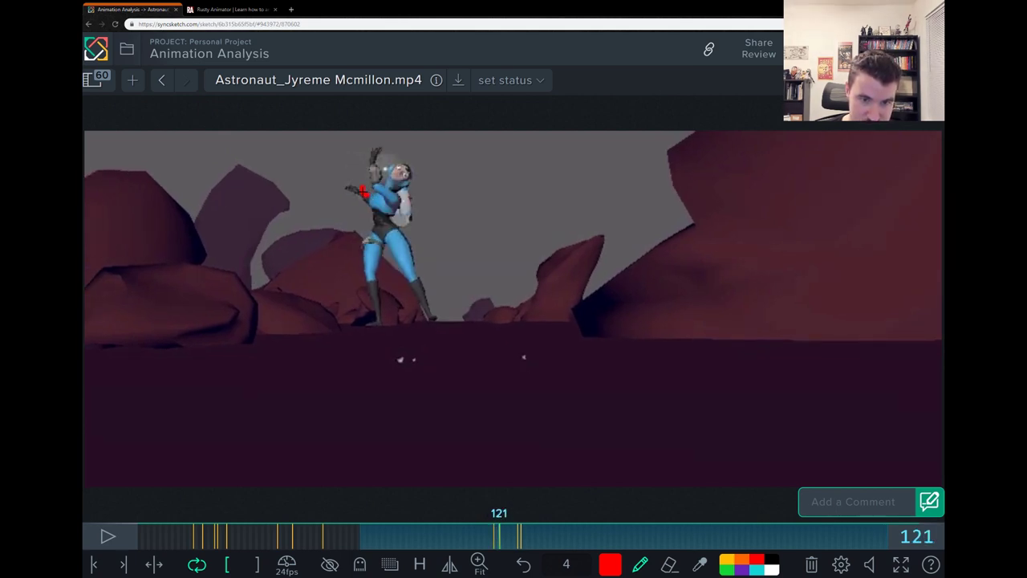
mouse_move(361, 189)
mouse_down()
mouse_move(380, 199)
mouse_move(371, 192)
mouse_move(396, 245)
mouse_move(393, 226)
mouse_move(482, 291)
mouse_move(498, 289)
mouse_move(485, 294)
mouse_up()
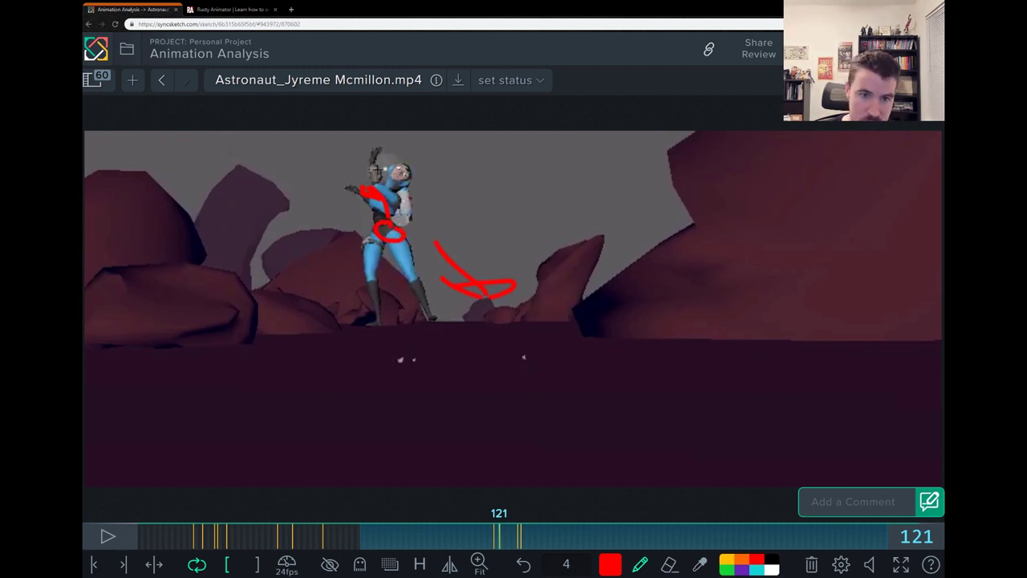
drag(373, 184, 363, 163)
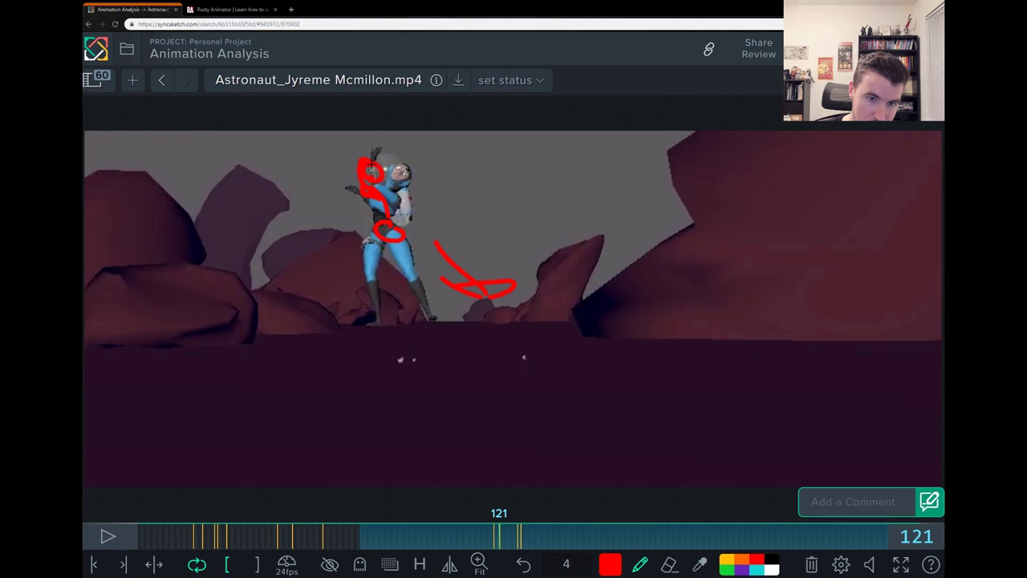
key(Left)
key(Right)
Draw red curves from the astronaut's head down the spine on frame 122, and undo them.
key(Right)
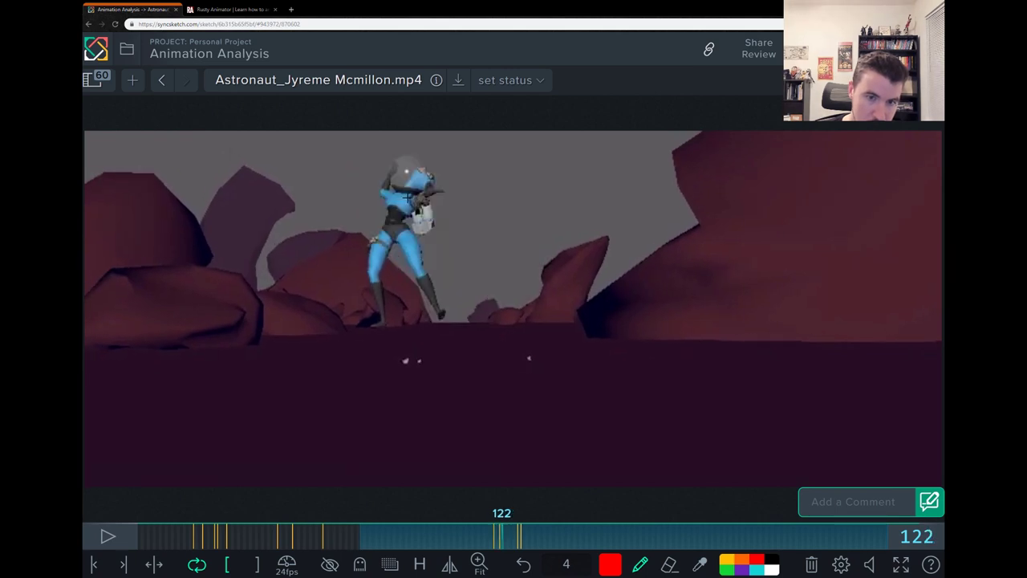
key(Left)
key(Right)
drag(425, 171, 408, 246)
key(ctrl+z)
key(ctrl+z)
drag(430, 176, 402, 230)
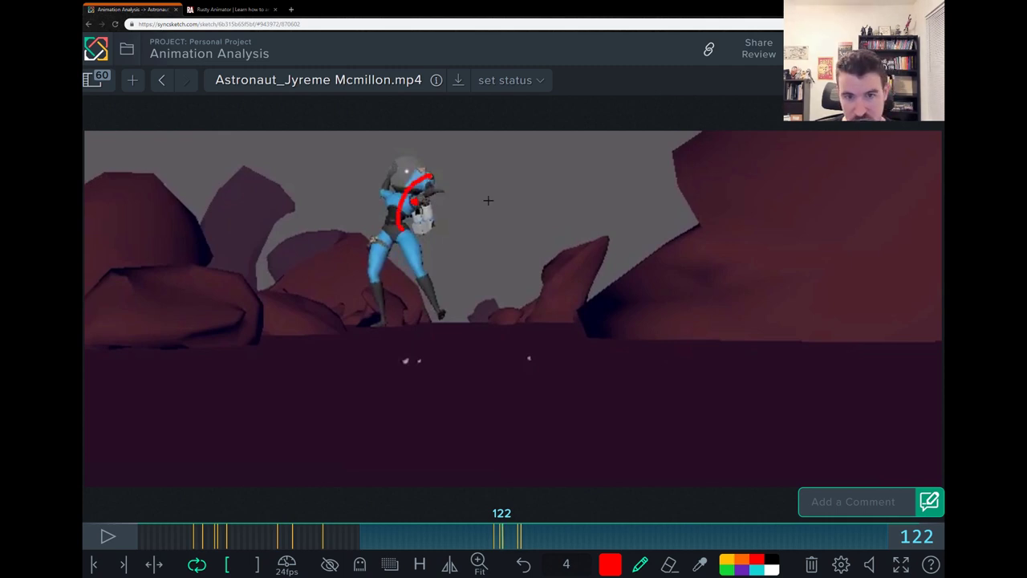
key(ctrl+z)
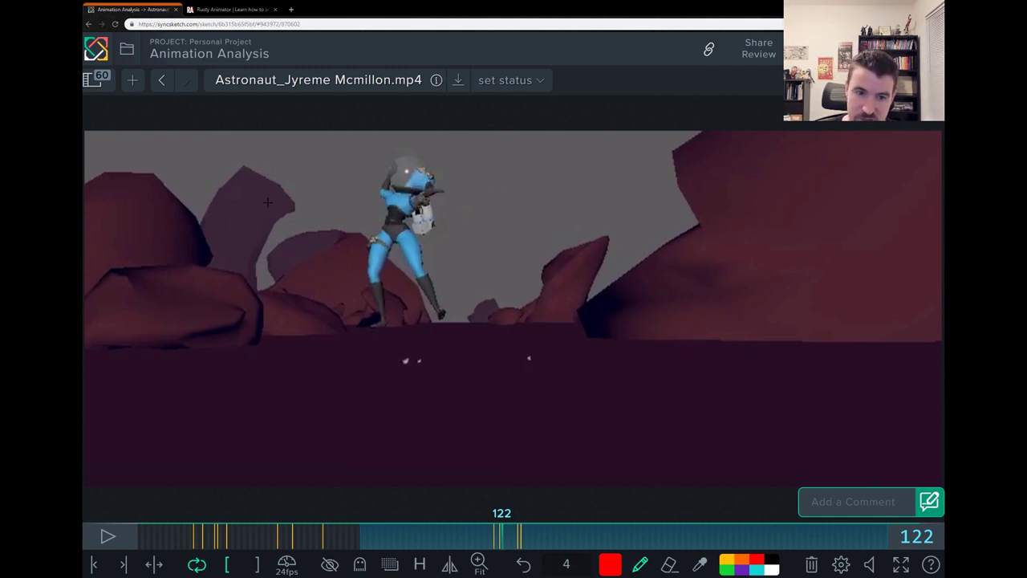
Compare the frames around 122 and draw a long red line across the astronaut's shoulders on frame 121.
key(Left)
key(Right)
key(Right)
key(Left)
key(Left)
mouse_move(190, 220)
mouse_down()
mouse_move(407, 198)
mouse_move(459, 193)
mouse_up()
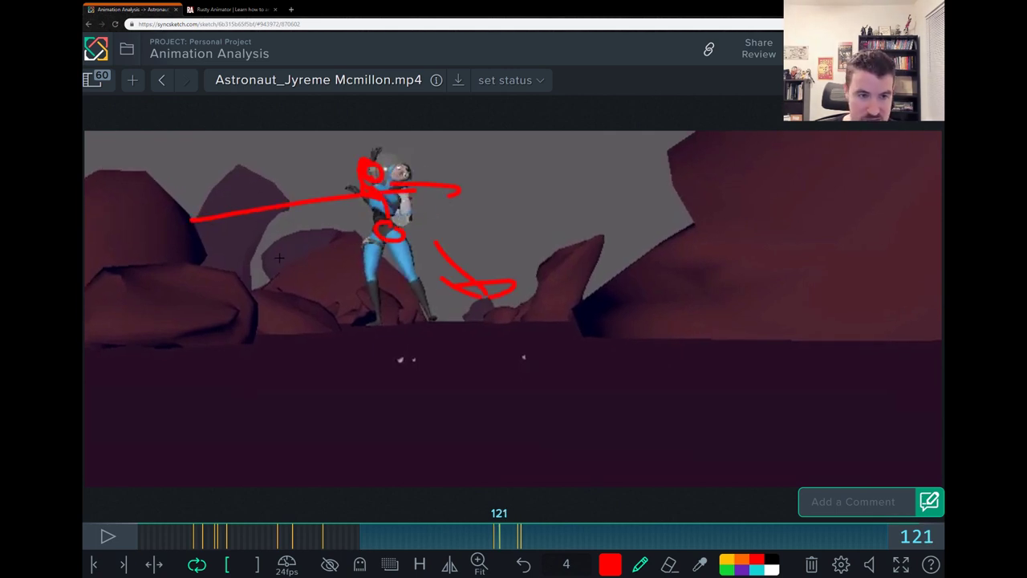
Step forward past frame 121, draw a red stroke toward the astronaut's hips, and undo it.
key(Right)
key(Right)
drag(250, 235, 406, 237)
key(ctrl+z)
key(Left)
key(Left)
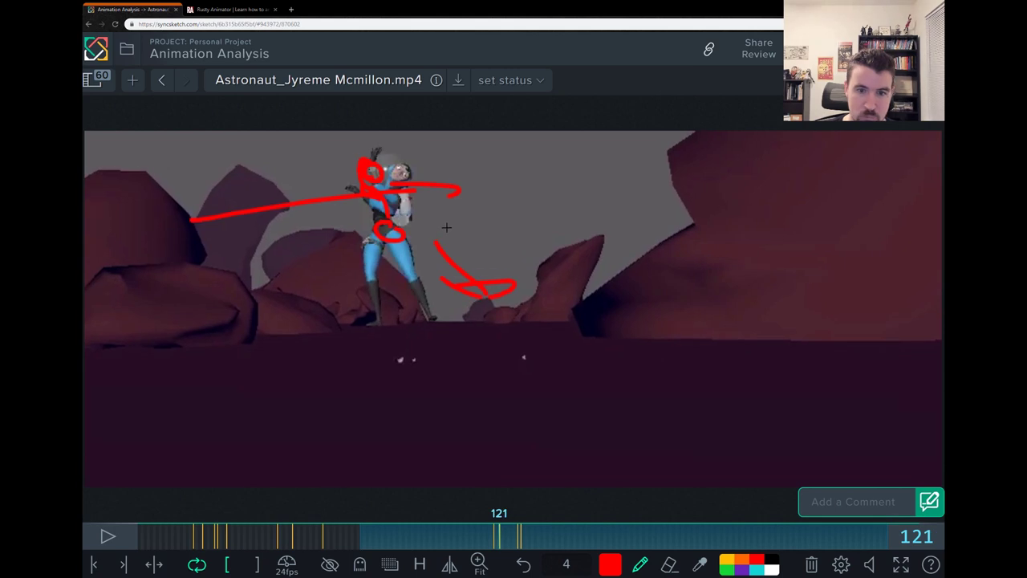
Clear the drawings on frame 121 and sketch a new red head, spine and hips over the astronaut.
key(Right)
key(Left)
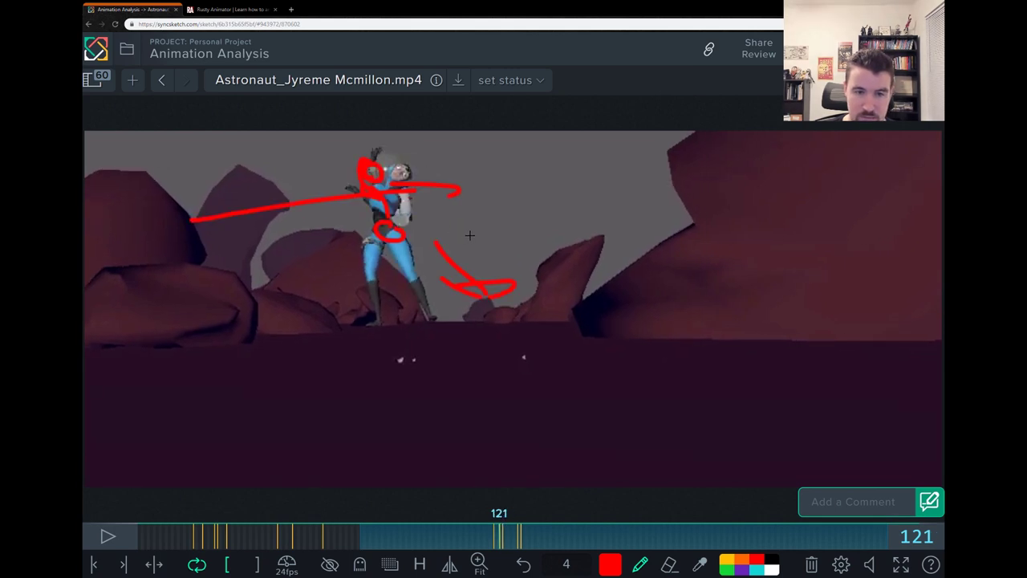
key(Delete)
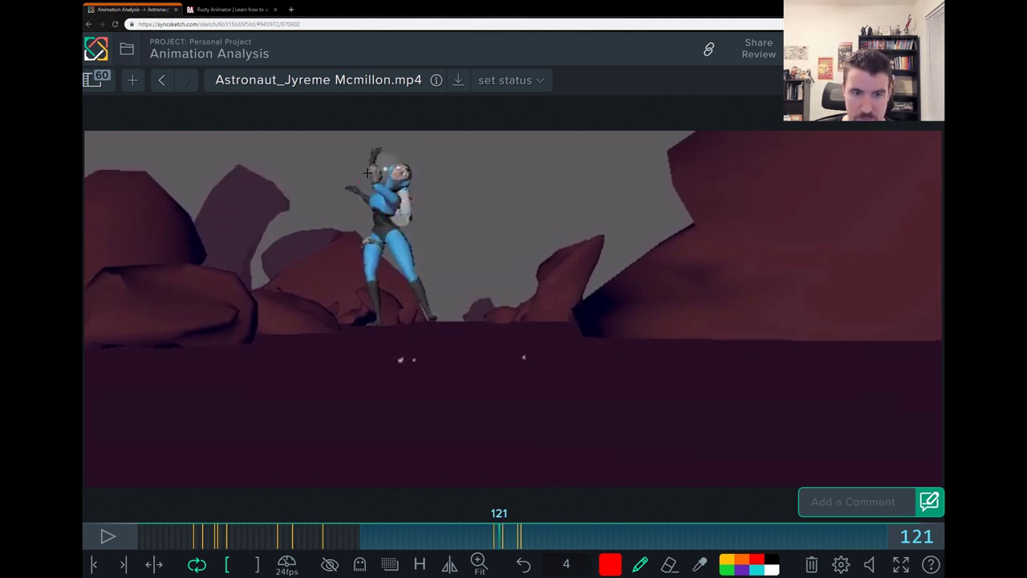
mouse_move(368, 174)
mouse_down()
mouse_move(391, 223)
mouse_move(377, 231)
mouse_move(401, 220)
mouse_up()
drag(358, 163, 365, 173)
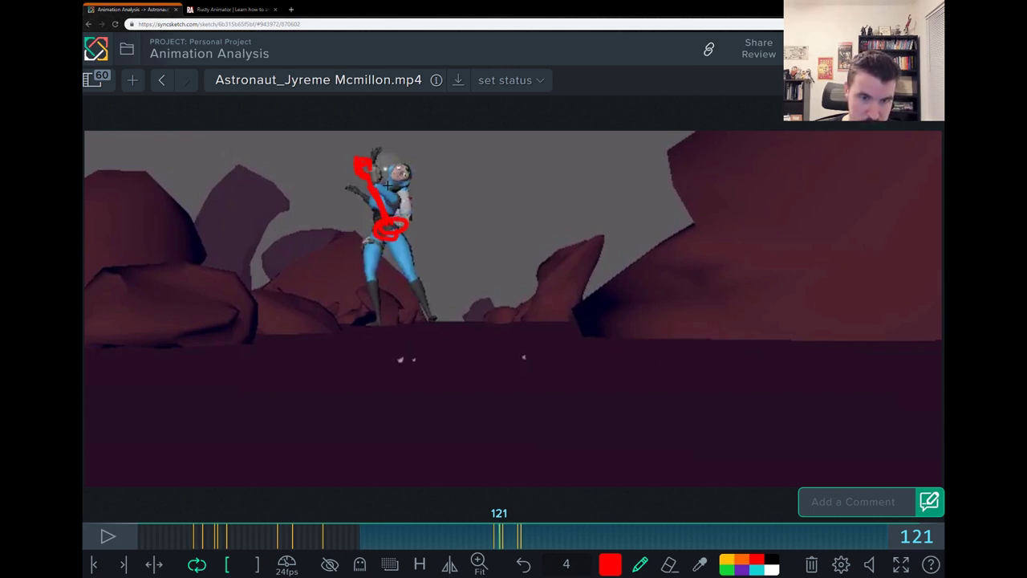
Sketch the astronaut's head, shoulders, spine and hips in red on frame 124.
key(Left)
key(Right)
key(Right)
key(Right)
key(Right)
key(Right)
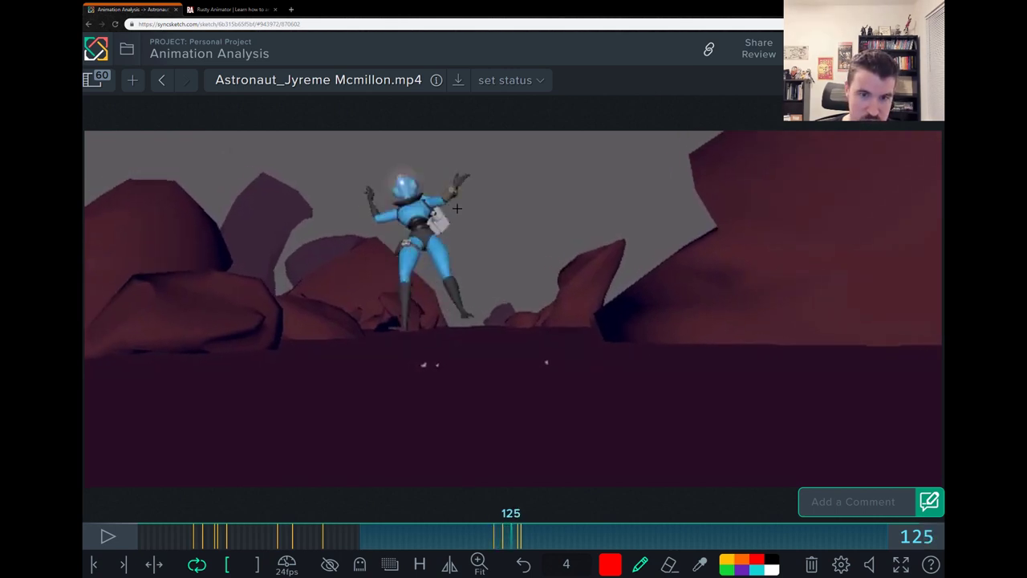
key(Left)
mouse_move(395, 187)
mouse_down()
mouse_move(399, 216)
mouse_move(392, 207)
mouse_move(402, 194)
mouse_move(384, 197)
mouse_move(409, 207)
mouse_move(413, 233)
mouse_up()
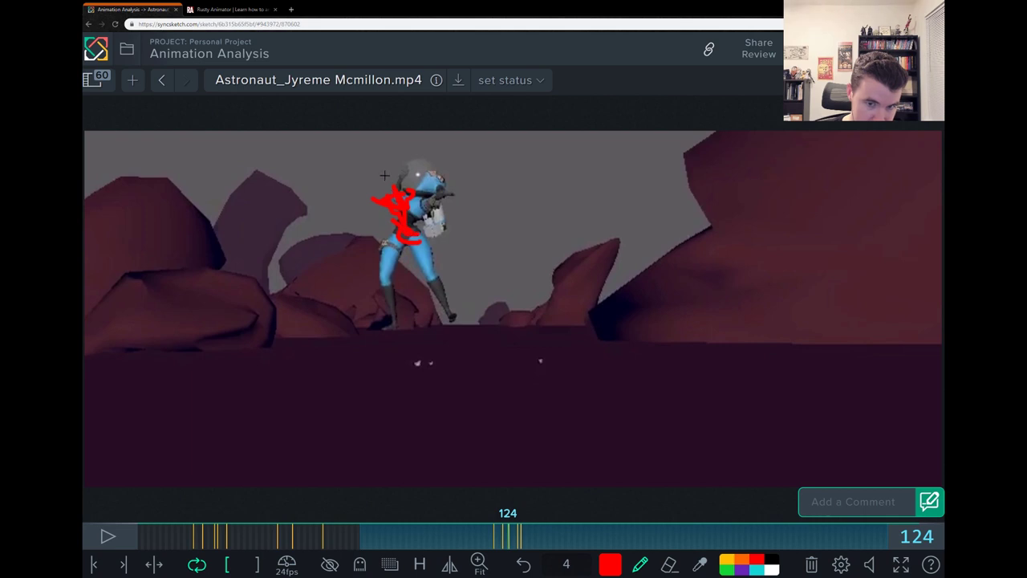
drag(382, 174, 393, 165)
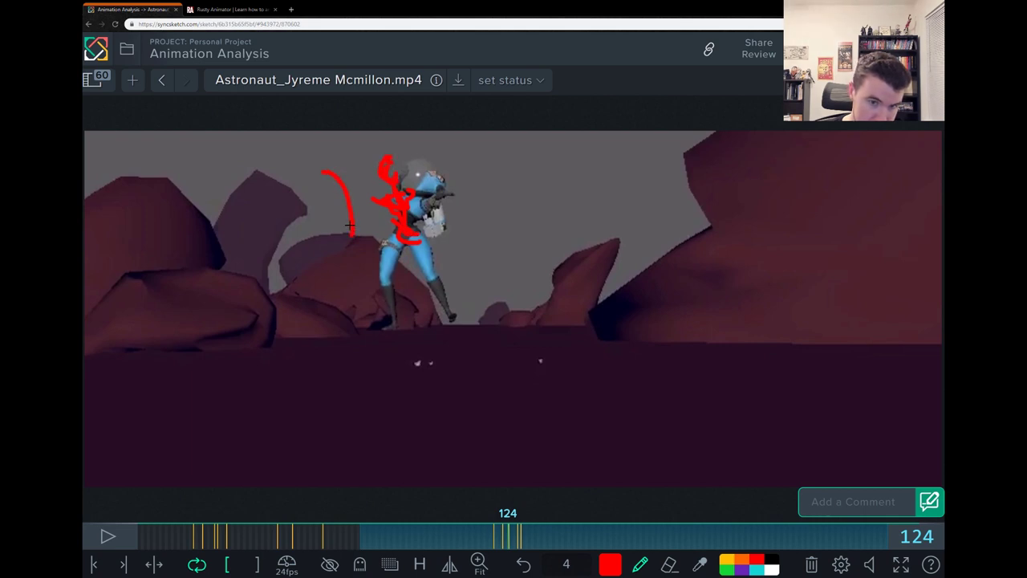
Draw a red curve in the empty area behind the astronaut on frame 124, and erase it.
key(e)
key(b)
mouse_move(325, 172)
mouse_down()
mouse_move(352, 236)
mouse_move(341, 183)
mouse_move(357, 236)
mouse_up()
key(e)
key(b)
Draw a series of increasingly tilted red spine curves in front of the astronaut on frame 124, with a directional arrow beneath.
drag(491, 154, 498, 216)
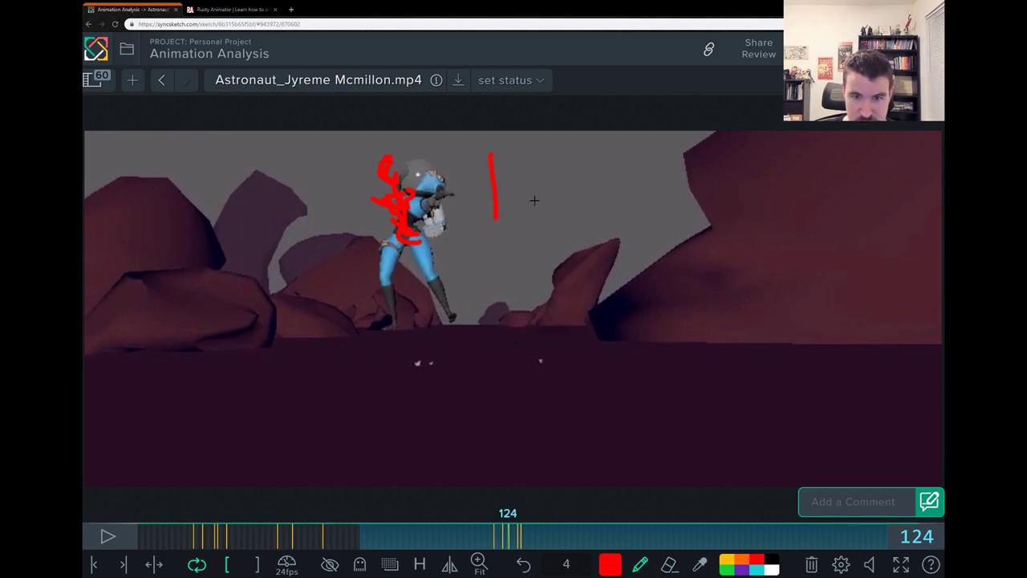
drag(505, 165, 529, 211)
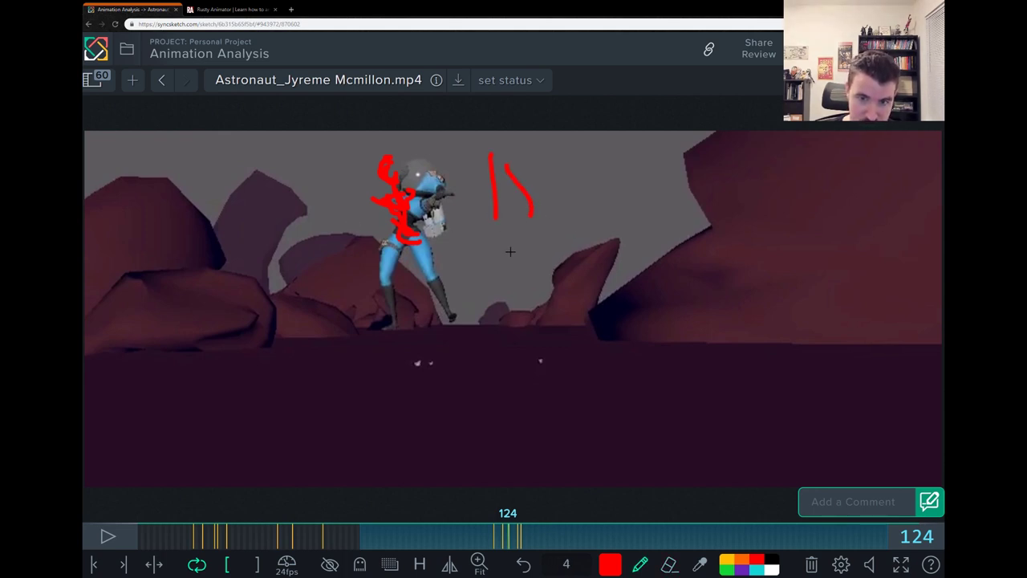
mouse_move(499, 250)
mouse_down()
mouse_move(566, 300)
mouse_move(531, 303)
mouse_up()
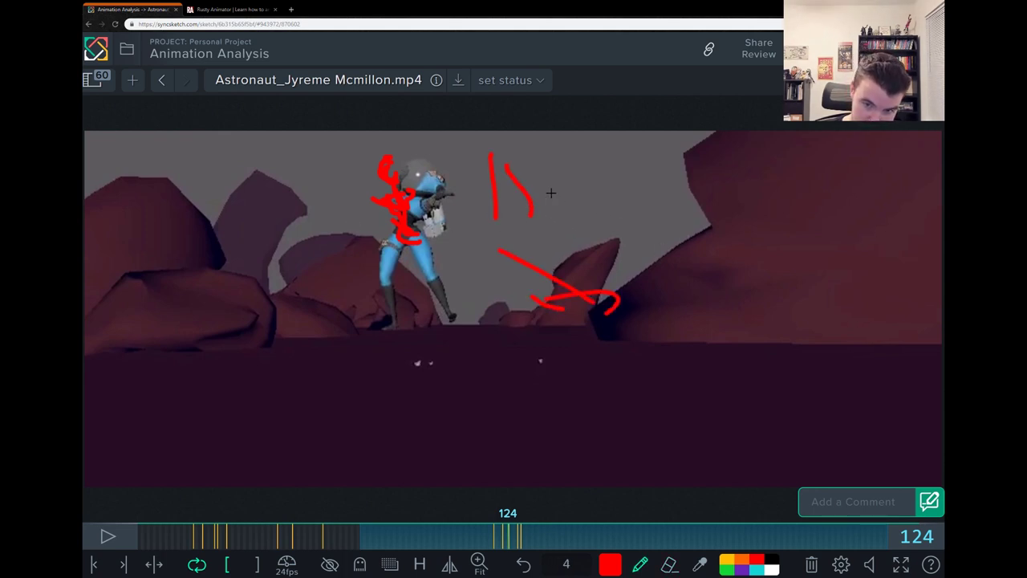
drag(551, 190, 598, 259)
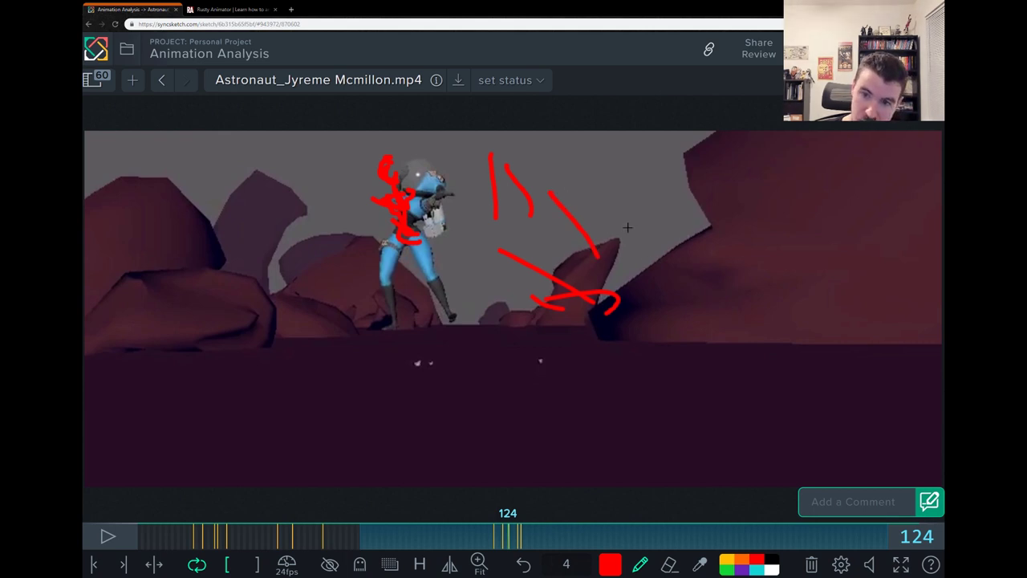
drag(608, 209, 639, 258)
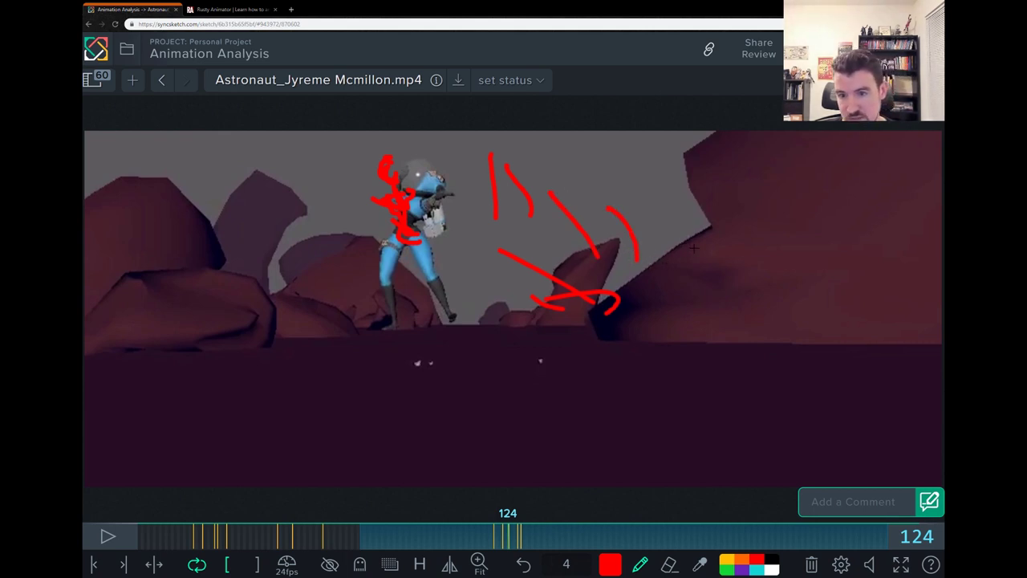
Continue the red curve series on frame 124 with reversed bends over the large rock's edge.
mouse_move(699, 243)
mouse_down()
mouse_move(655, 265)
mouse_move(663, 276)
mouse_up()
drag(666, 268, 716, 251)
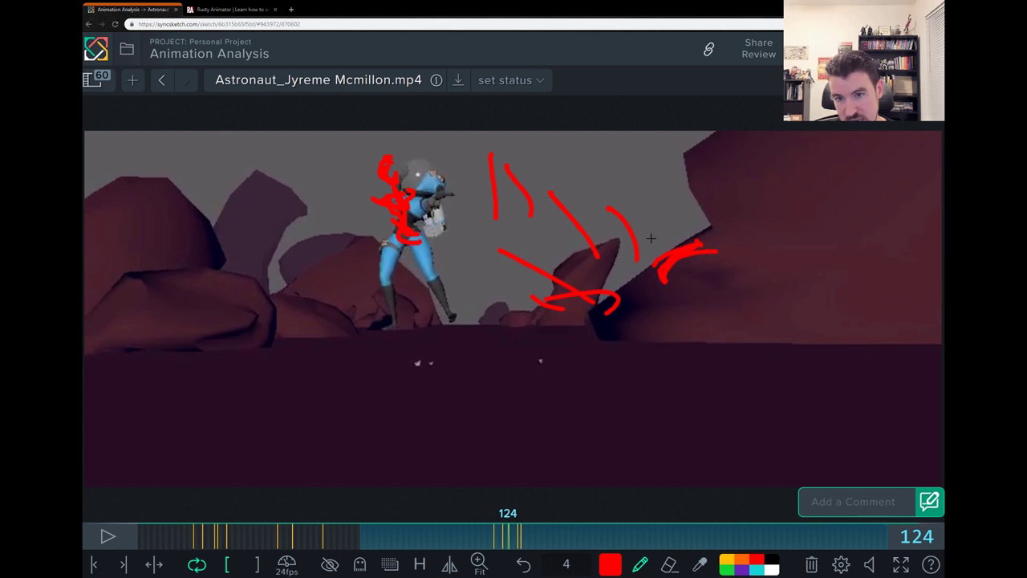
drag(664, 213, 672, 235)
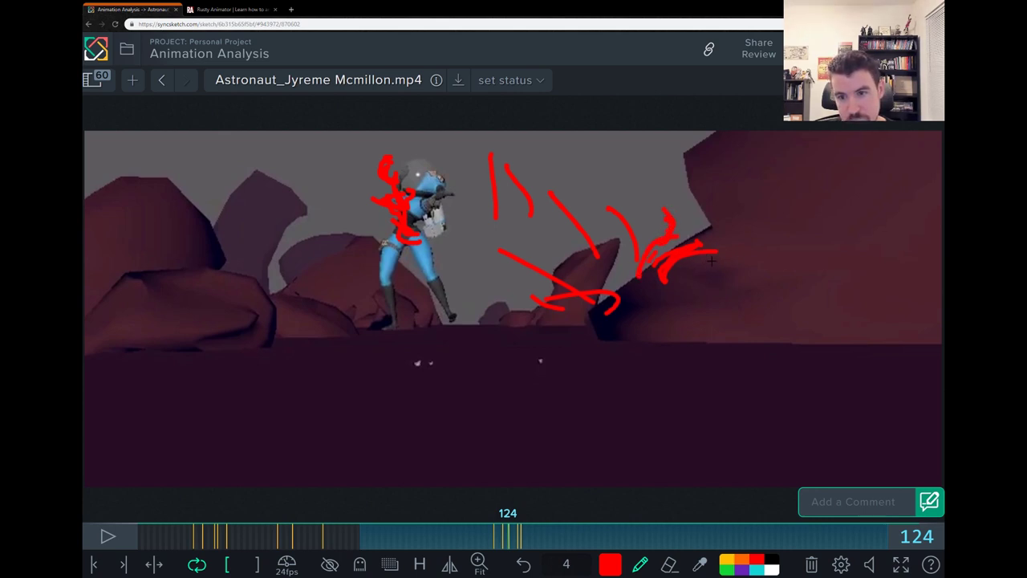
drag(744, 256, 698, 295)
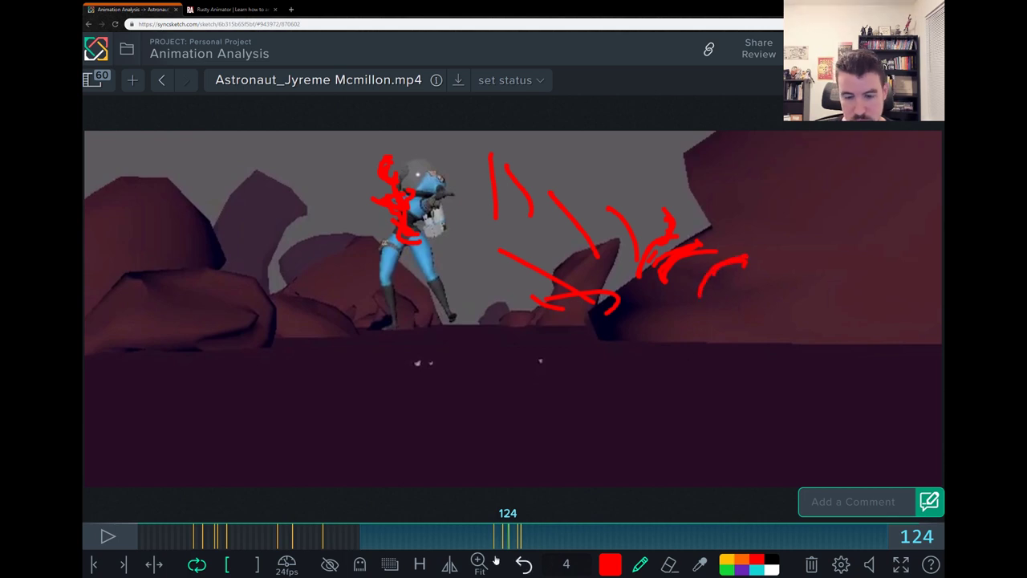
mouse_move(507, 525)
mouse_down()
mouse_move(577, 522)
mouse_move(508, 523)
mouse_up()
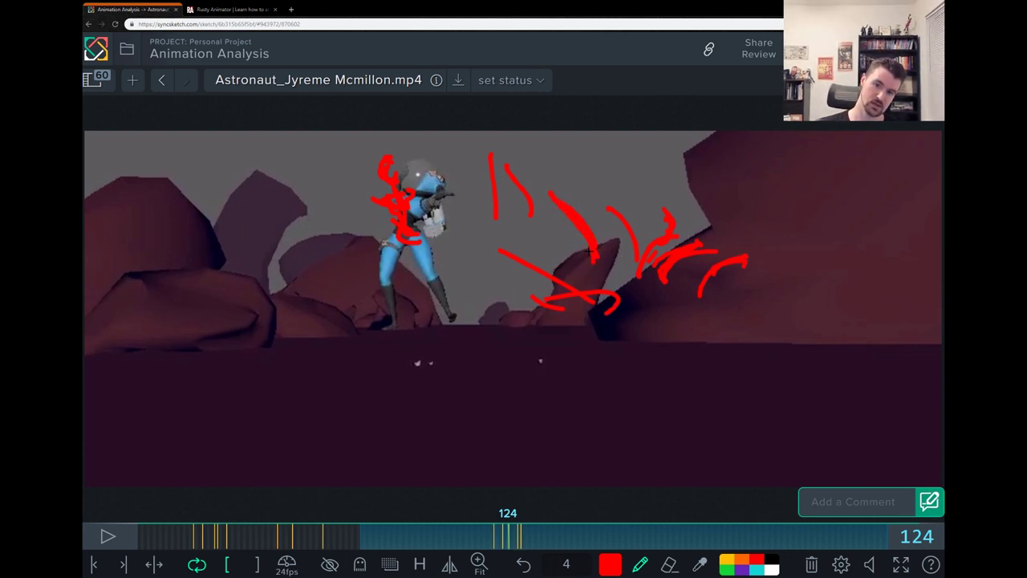
Erase the stray ends around the reversed bend at the large rock's edge on frame 124 and reshape that red curve.
key(e)
click(666, 231)
drag(653, 242, 647, 259)
key(p)
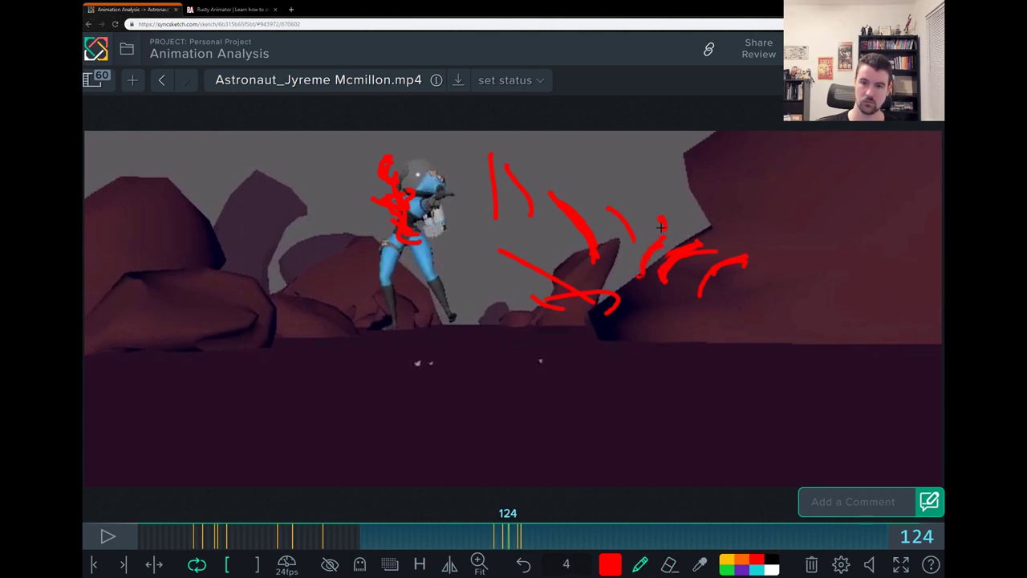
Step back and forth between frames 122 and 129 to examine the astronaut's spine and turn against the drawn poses.
key(Right)
key(Right)
key(Right)
key(Left)
key(Left)
key(Left)
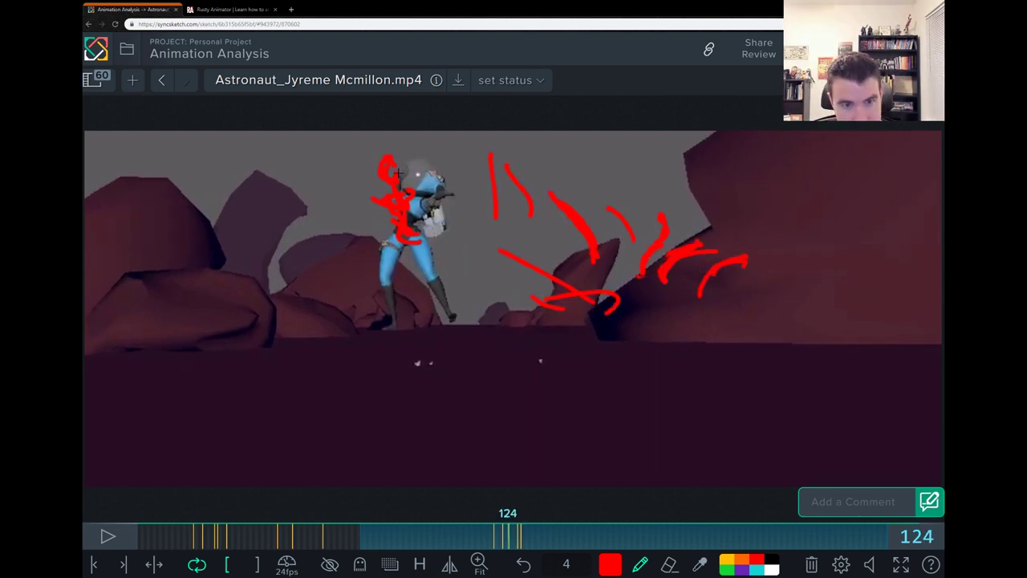
key(Right)
key(Right)
key(Right)
key(Right)
key(Right)
key(Right)
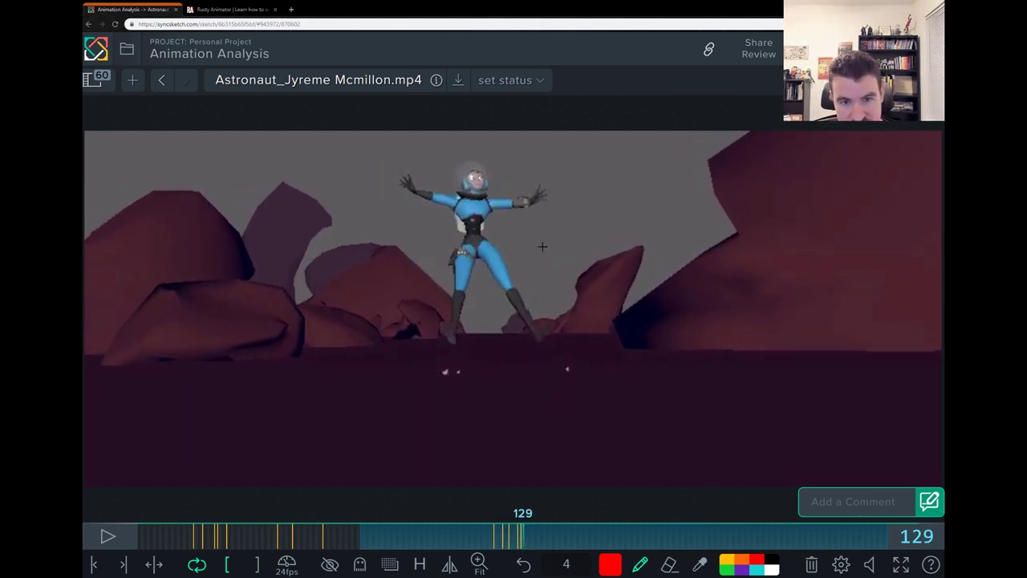
key(Left)
key(Left)
key(Left)
key(Left)
key(Right)
key(Right)
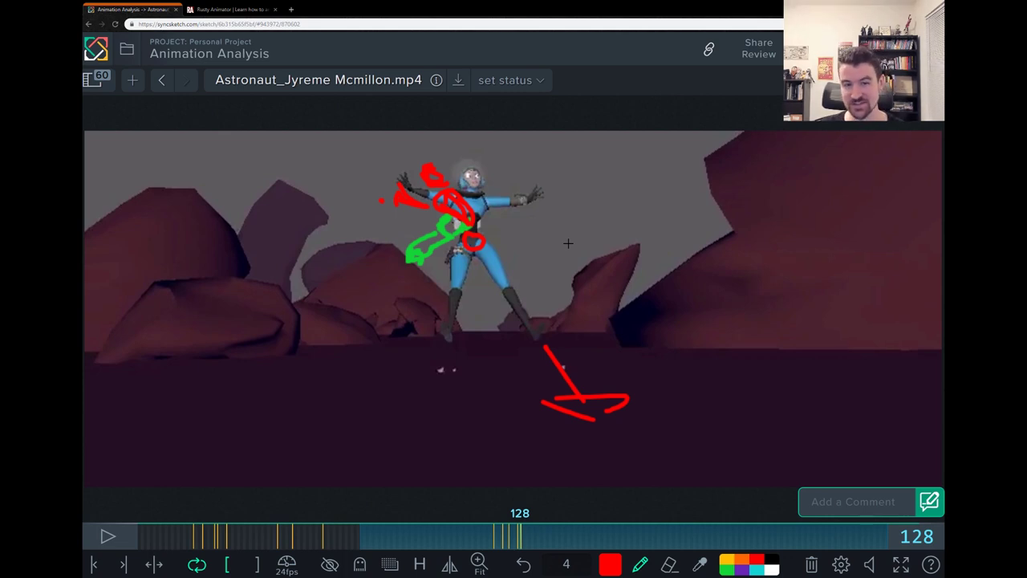
key(Left)
key(Left)
key(Left)
key(Left)
key(Left)
key(Left)
key(Left)
key(Left)
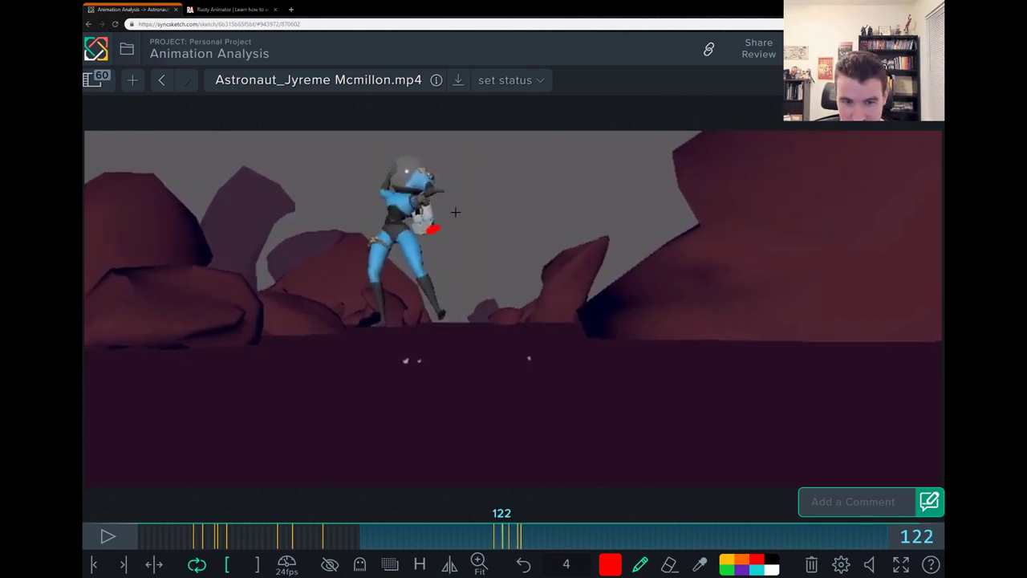
Sketch the astronaut's head, spine and hips with a horizontal stroke in red on frame 121, and erase the sketch.
key(Right)
key(Right)
key(Left)
key(Left)
key(Right)
mouse_move(376, 160)
mouse_down()
mouse_move(404, 196)
mouse_move(371, 227)
mouse_move(393, 238)
mouse_up()
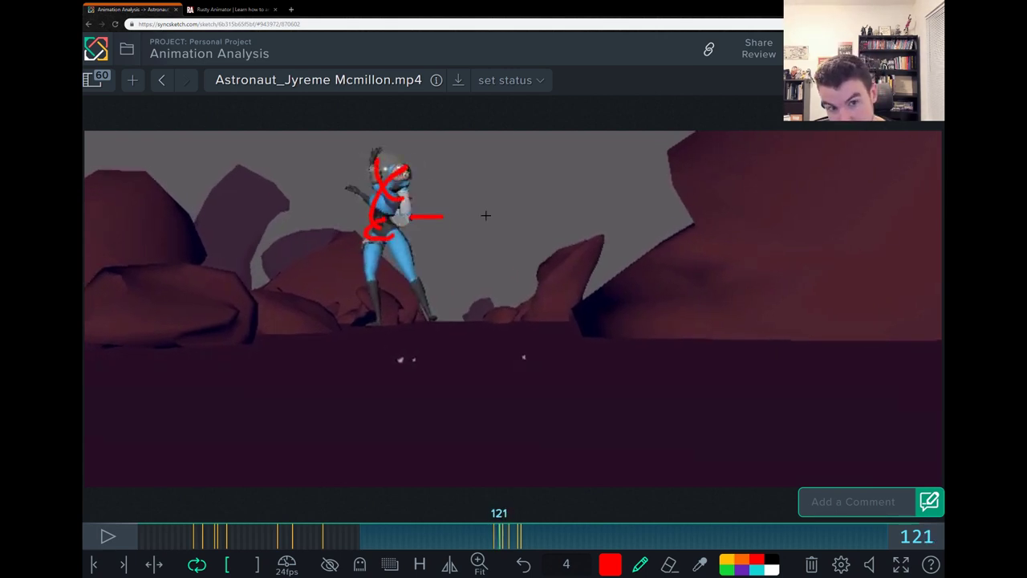
mouse_move(480, 215)
mouse_down()
mouse_move(462, 228)
mouse_move(383, 207)
mouse_move(386, 168)
mouse_up()
key(e)
Flip through the frames around 121 and forward to frame 124 to examine the start of the turn.
key(Left)
key(Left)
key(Right)
key(Right)
key(Left)
key(Right)
key(Left)
key(Right)
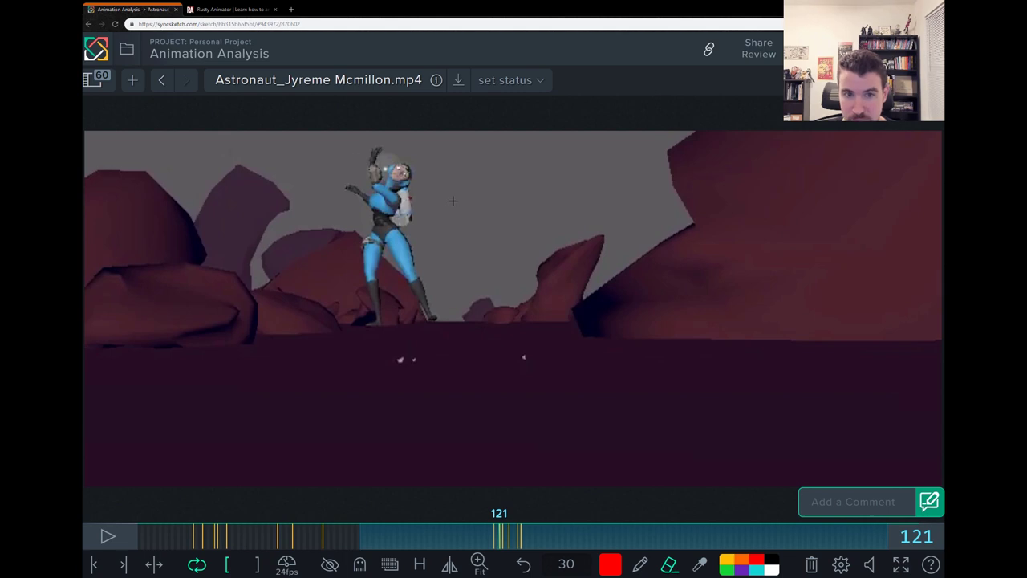
key(Right)
key(Right)
key(Right)
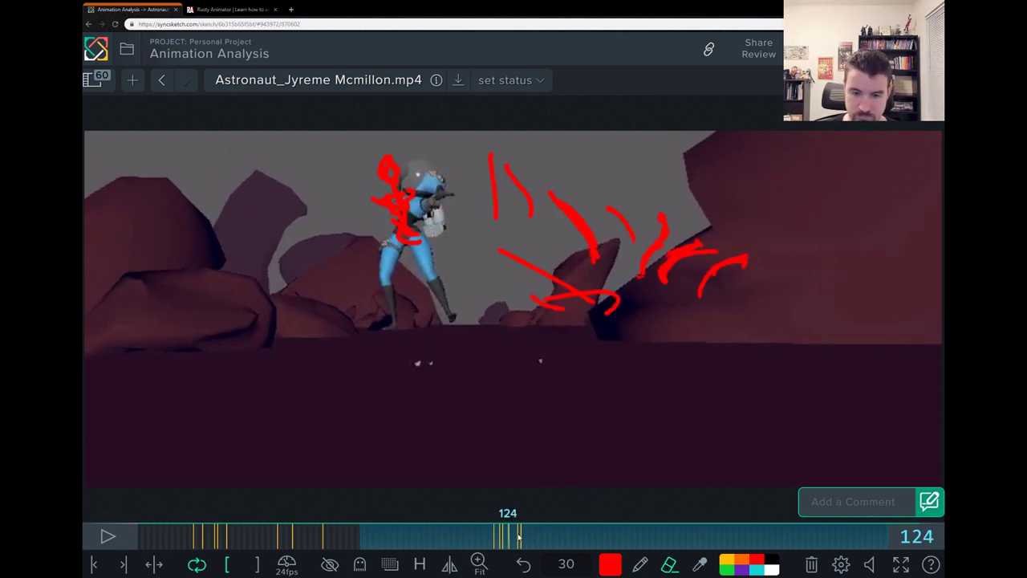
Draw the astronaut's spine as red segments on frame 136, with an arrow pointing at the bend in the waist.
mouse_move(525, 537)
mouse_down()
mouse_move(553, 531)
mouse_move(524, 532)
mouse_move(544, 529)
mouse_up()
scroll(559, 268, up, 5)
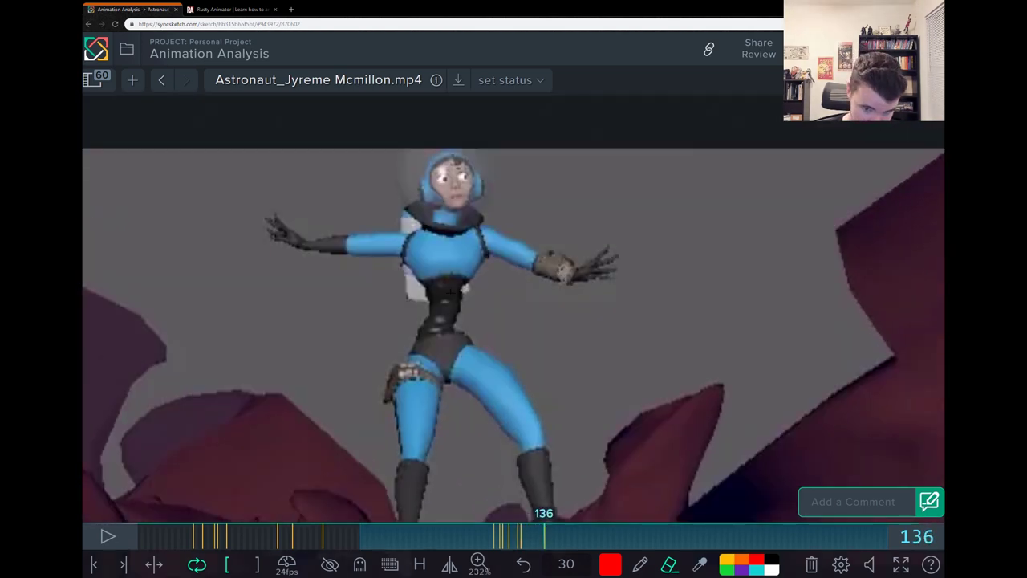
key(b)
mouse_move(443, 262)
mouse_down()
mouse_move(428, 337)
mouse_move(430, 328)
mouse_move(434, 357)
mouse_move(456, 200)
mouse_up()
key(ctrl+z)
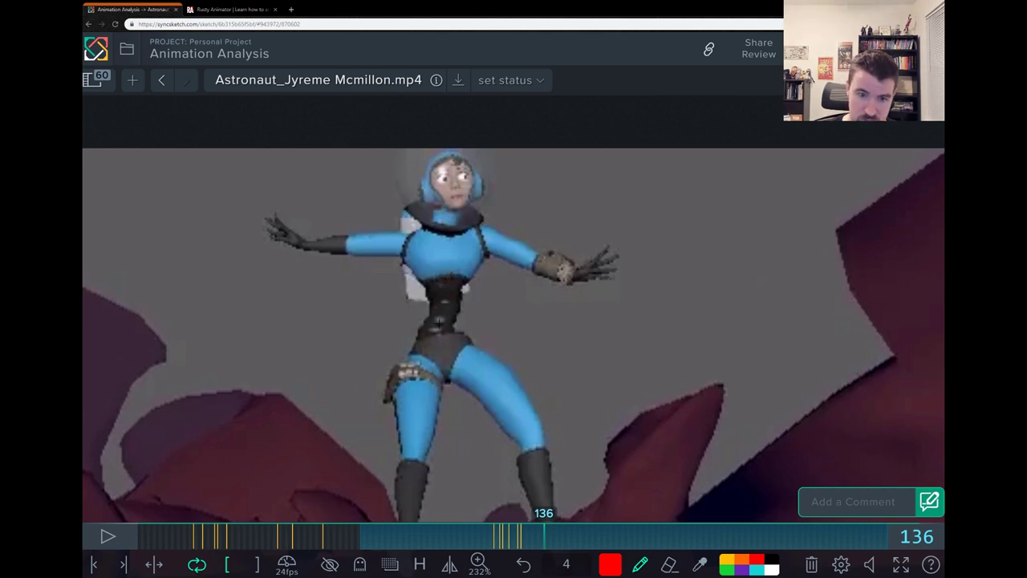
drag(439, 321, 434, 341)
drag(443, 287, 446, 234)
mouse_move(529, 328)
mouse_down()
mouse_move(470, 325)
mouse_move(482, 337)
mouse_up()
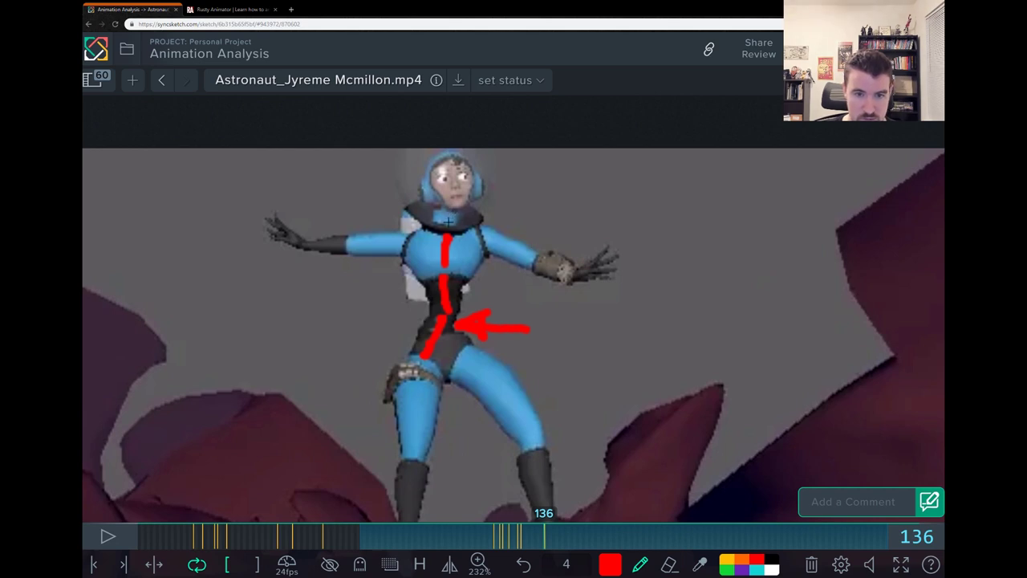
Rework the red chest segment on frame 136 and extend the spine line with neck and head strokes.
key(e)
drag(450, 241, 442, 276)
key(b)
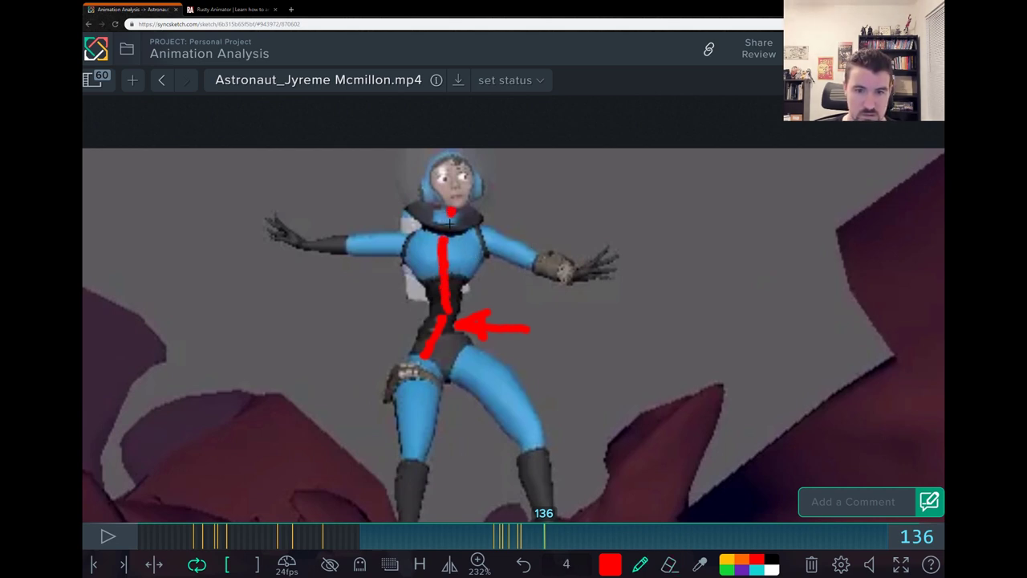
drag(448, 160, 455, 207)
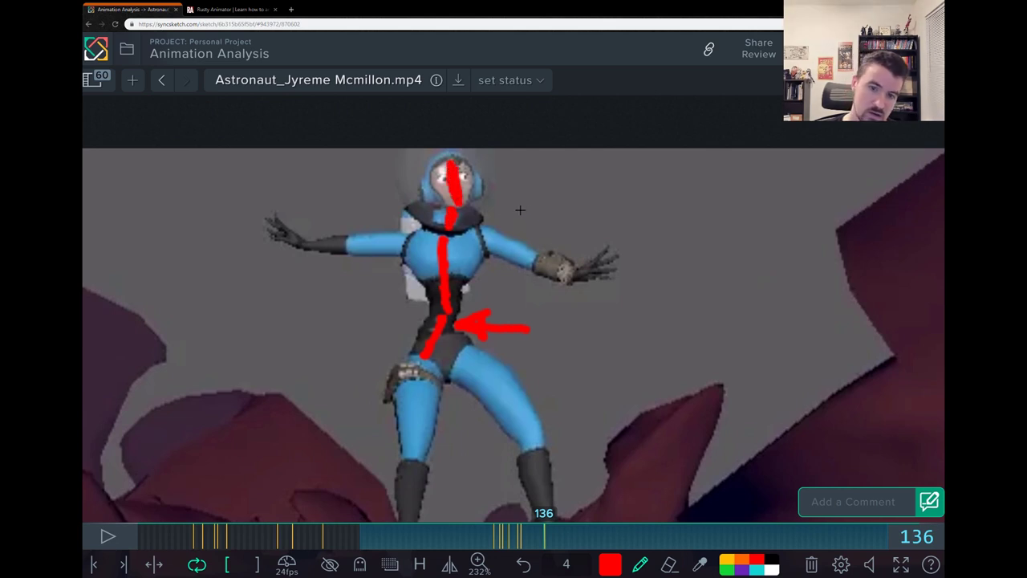
Clear the red annotations from frame 136.
drag(583, 203, 580, 193)
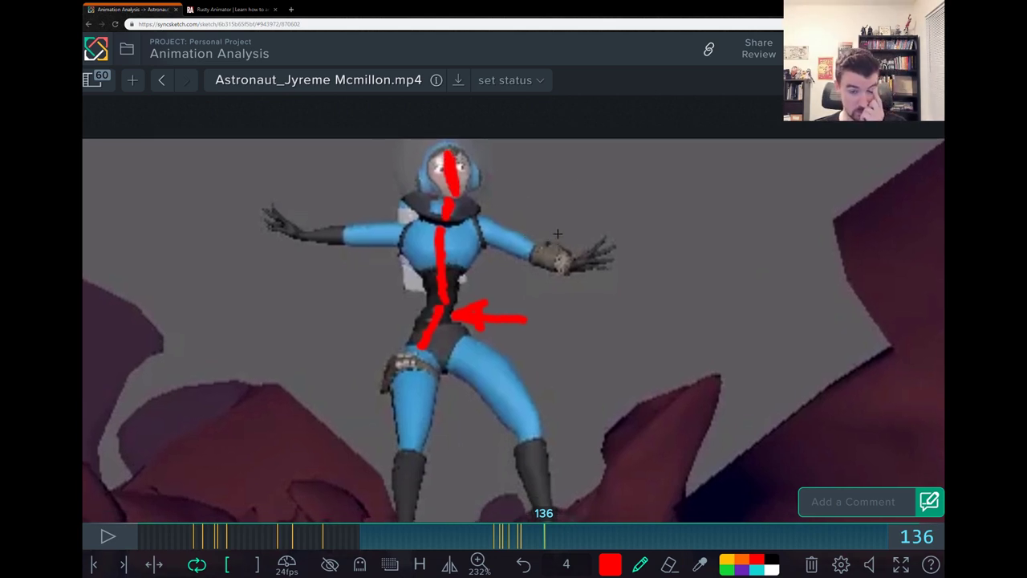
drag(531, 261, 572, 230)
key(Delete)
drag(441, 171, 439, 210)
scroll(440, 211, down, 3)
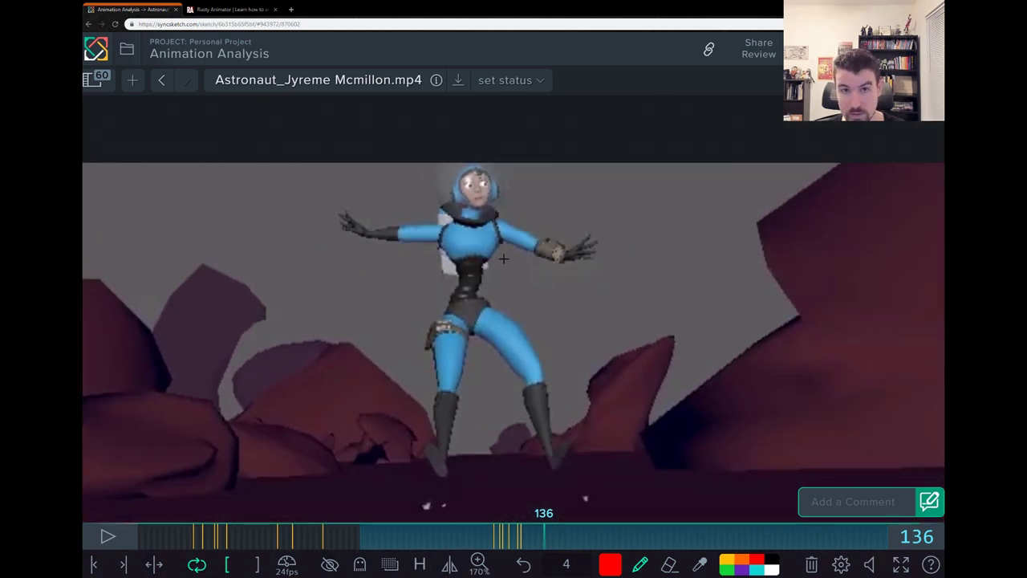
Go back to frame 122 and step forward to compare the earlier pose with frame 136.
key(shift+Left)
key(shift+Left)
key(shift+Left)
key(shift+Left)
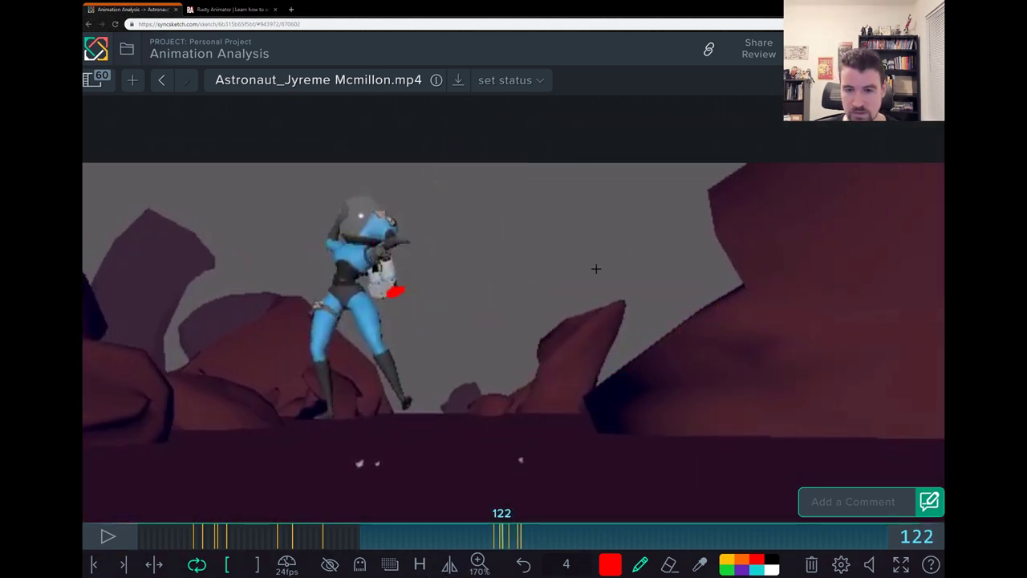
key(shift+Right)
drag(584, 248, 691, 261)
Sketch a backward-leaning spine, hips, chest and head in red over the astronaut on frame 136.
mouse_move(517, 536)
mouse_down()
mouse_move(492, 536)
mouse_move(544, 536)
mouse_up()
mouse_move(449, 209)
mouse_down()
mouse_move(482, 291)
mouse_move(465, 243)
mouse_move(465, 291)
mouse_up()
key(ctrl+z)
drag(450, 201, 464, 303)
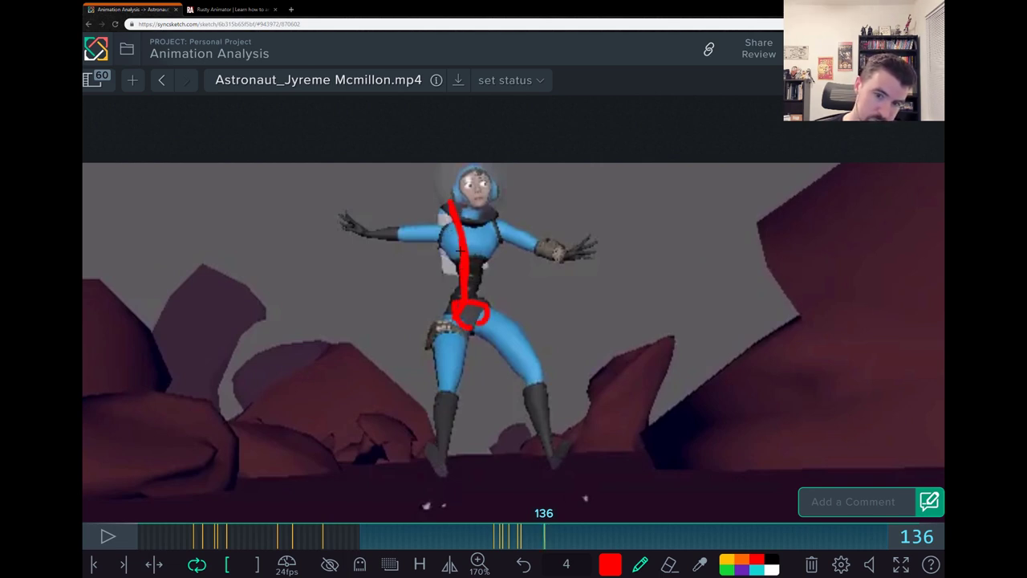
mouse_move(458, 251)
mouse_down()
mouse_move(439, 234)
mouse_move(469, 232)
mouse_up()
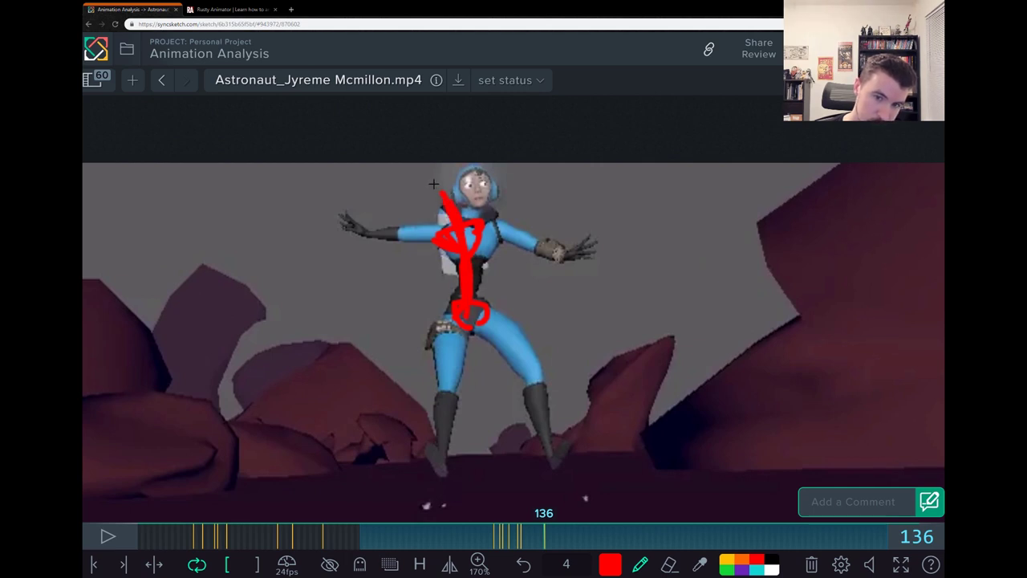
drag(432, 169, 451, 196)
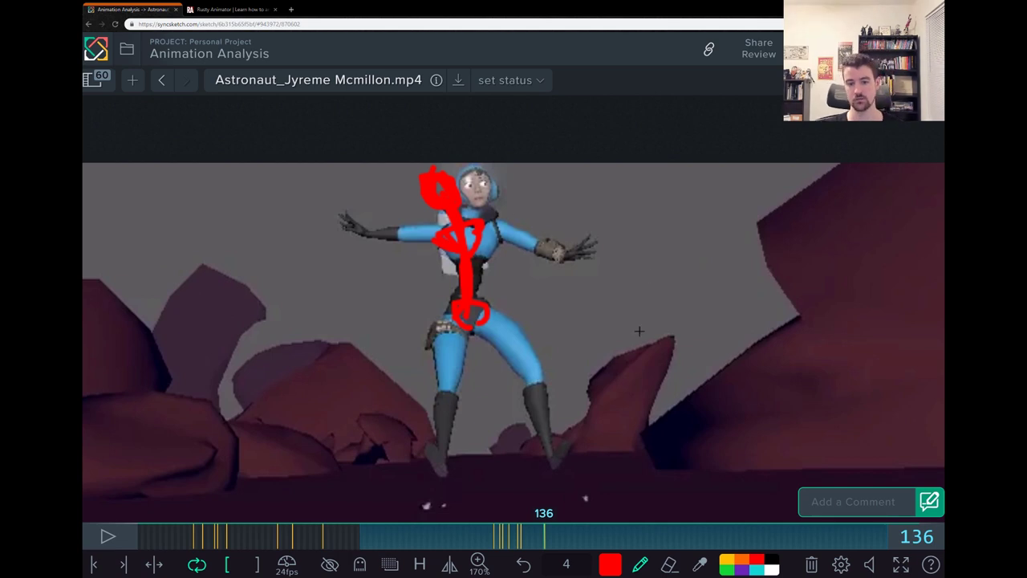
Try out red spine and head strokes over the crouching astronaut on frame 144, and undo them.
key(Right)
key(Right)
key(Right)
key(Right)
key(Right)
key(Right)
key(Right)
key(Right)
drag(534, 250, 473, 297)
key(ctrl+z)
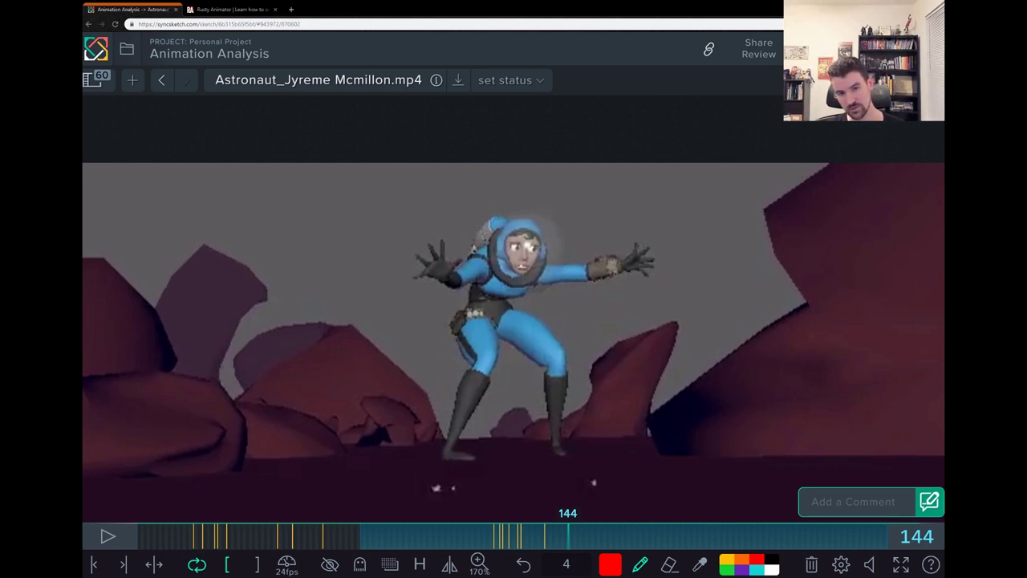
drag(526, 234, 466, 246)
key(ctrl+z)
Make another red sketch of the astronaut's torso and head on frame 144, and remove all its strokes.
key(ctrl+z)
drag(496, 290, 487, 294)
key(f)
key(e)
mouse_move(513, 229)
mouse_down()
mouse_move(496, 226)
mouse_move(502, 215)
mouse_move(496, 258)
mouse_up()
key(b)
key(e)
key(b)
drag(525, 210, 486, 252)
key(ctrl+z)
Step forward from frame 144 to frame 157 to examine the astronaut's crouch and arm motion.
key(Right)
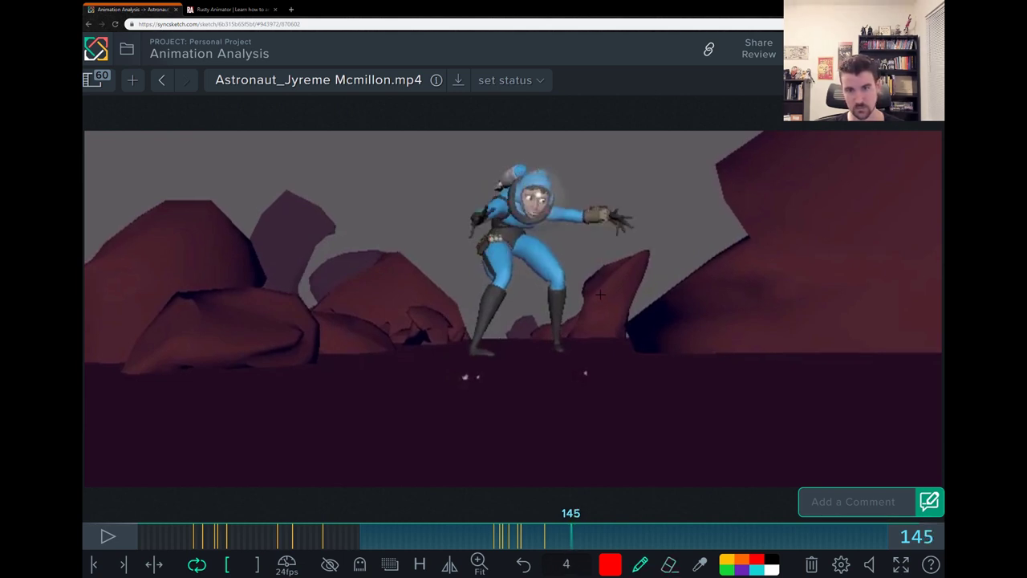
key(Right)
key(Right)
key(Right)
key(Right)
key(Right)
key(Right)
key(Right)
key(Right)
key(Right)
key(Right)
key(Right)
key(Right)
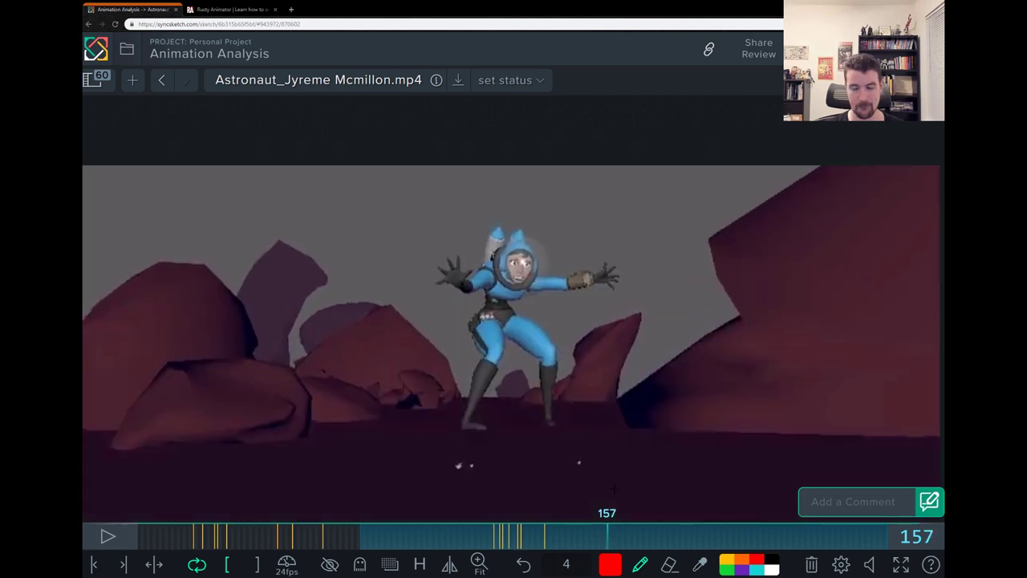
Sketch the astronaut's head and spine in red on frames 147 and 148, flipping between the two poses.
drag(609, 538, 577, 526)
key(Right)
key(Left)
key(Right)
key(Left)
key(Right)
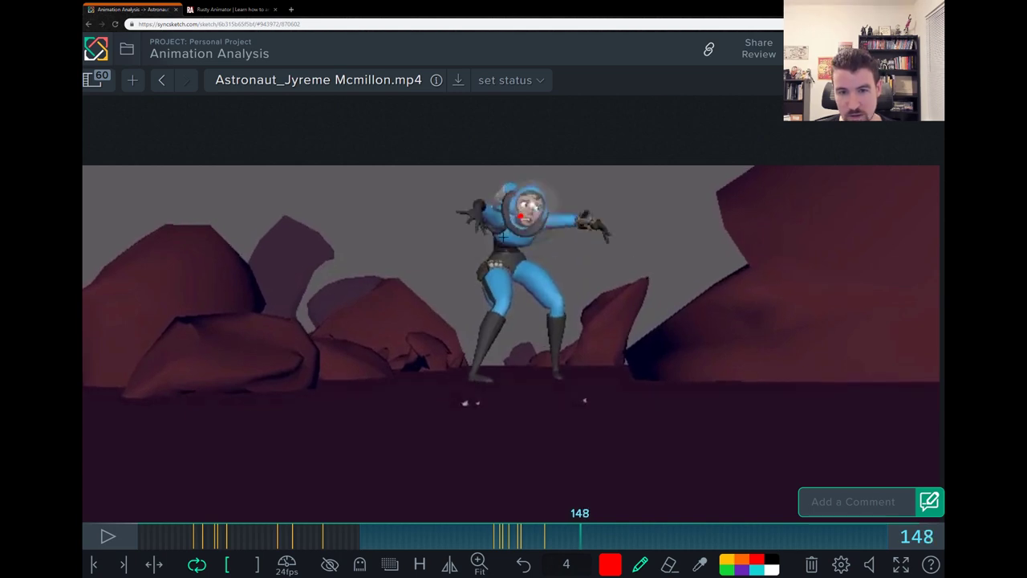
key(Left)
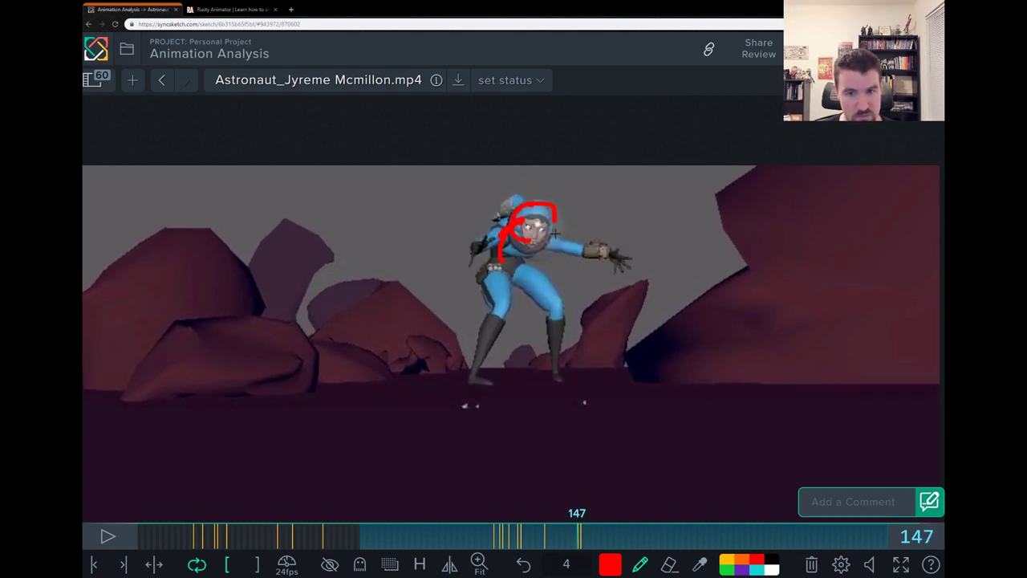
key(Right)
key(Left)
key(Right)
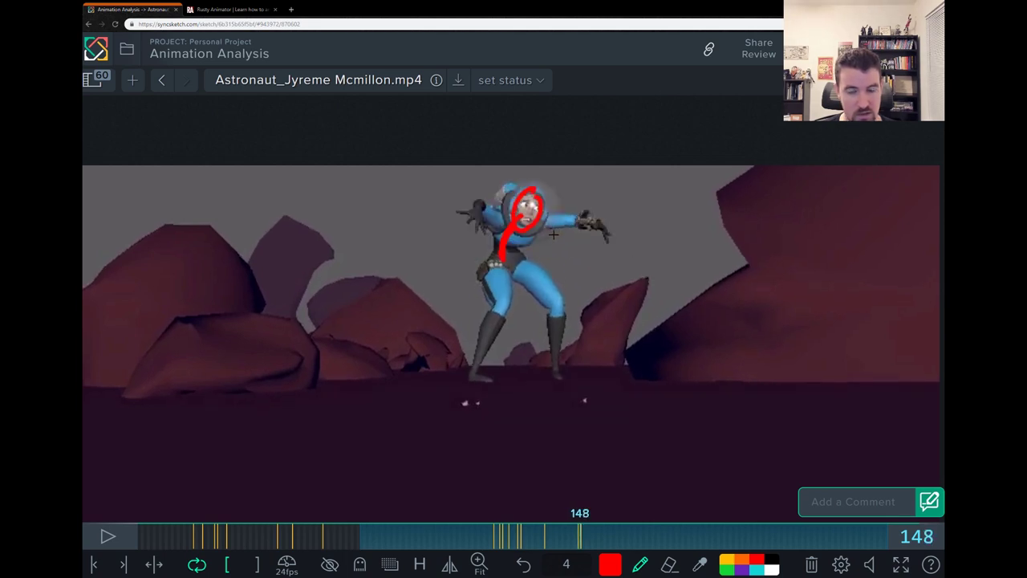
key(Left)
Trace both arms on frame 147, replace the red arm strokes with green ones, and repair the red spine line.
drag(546, 241, 605, 255)
click(726, 569)
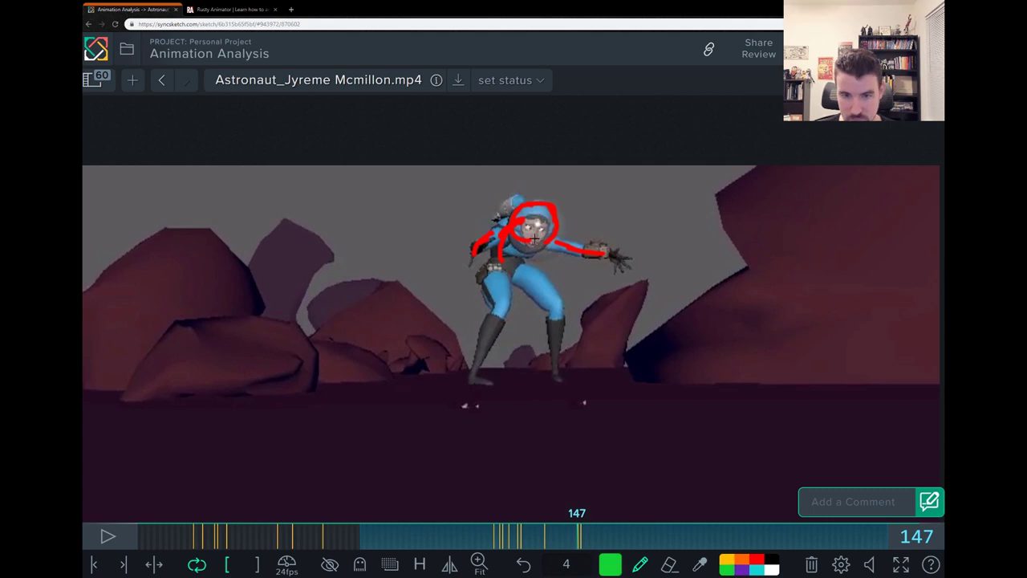
key(e)
key(p)
drag(560, 241, 606, 255)
key(e)
drag(475, 251, 502, 232)
key(p)
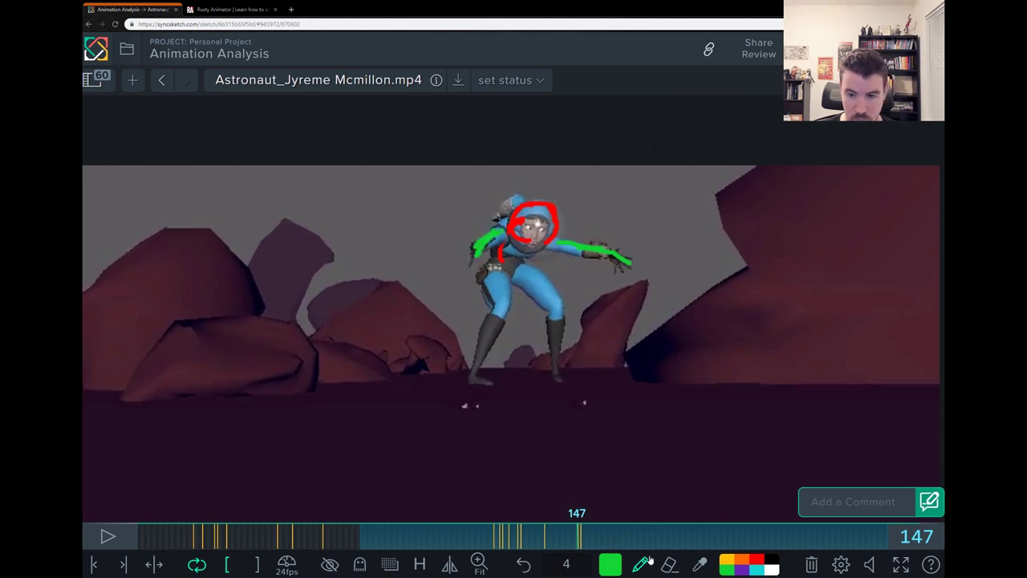
click(756, 559)
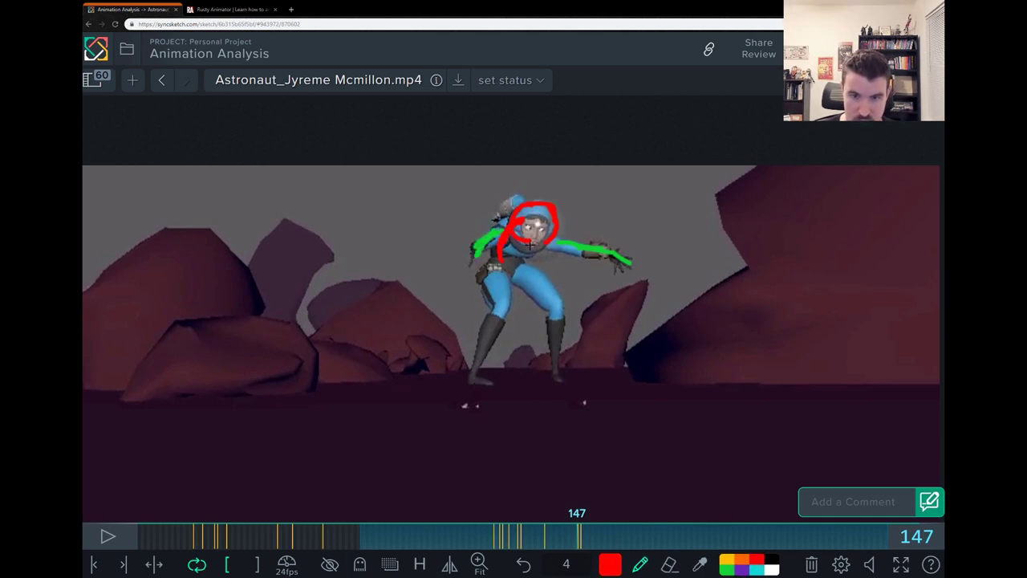
click(726, 559)
Draw green arm strokes on frame 148, and erase them.
key(Right)
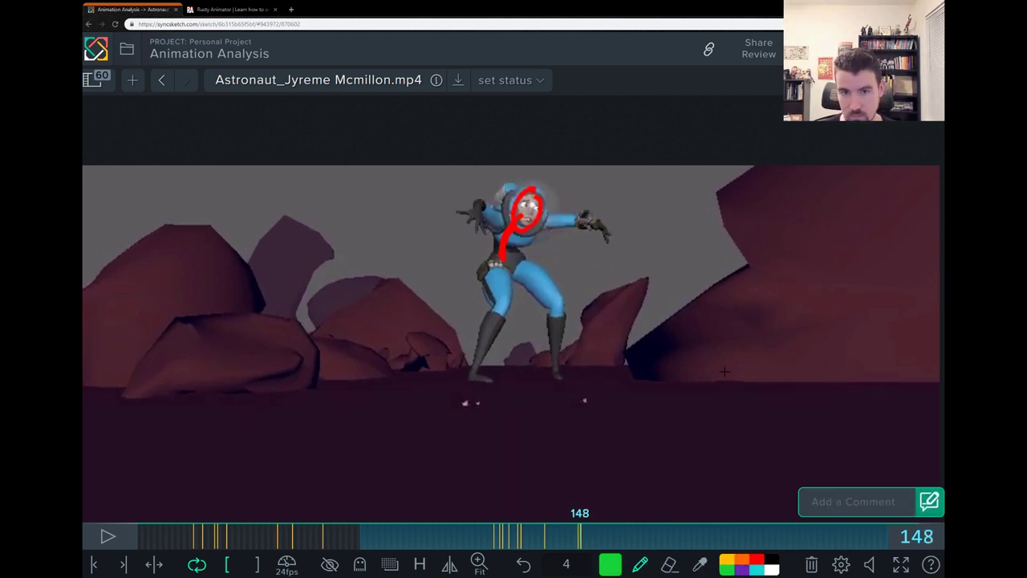
mouse_move(479, 205)
mouse_down()
mouse_move(580, 190)
mouse_move(559, 187)
mouse_move(580, 192)
mouse_move(493, 186)
mouse_up()
key(f)
key(e)
drag(594, 186, 564, 191)
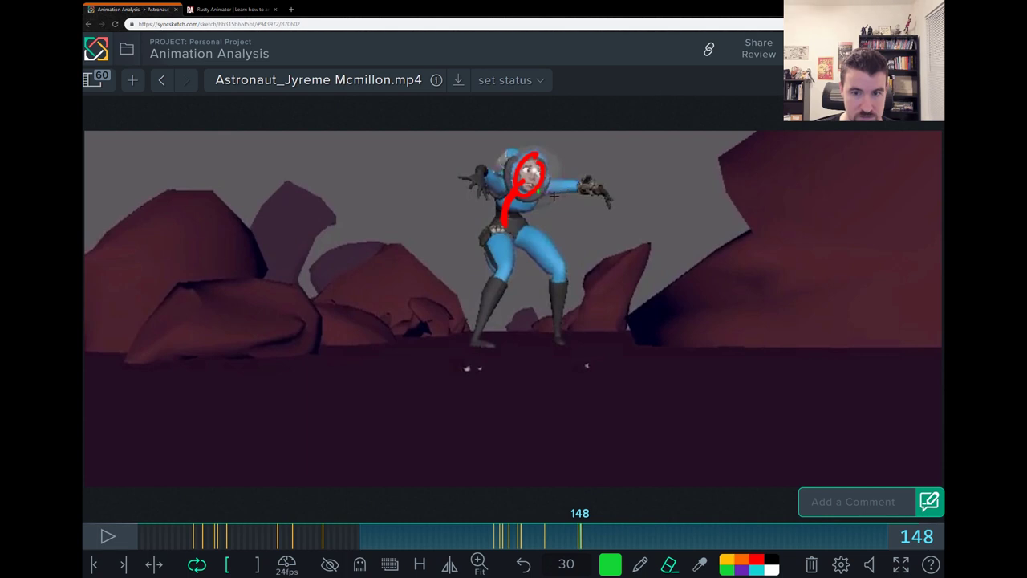
Turn on ghosting for the drawings with 1 frame before and 1 frame after.
key(g)
key(g)
key(g)
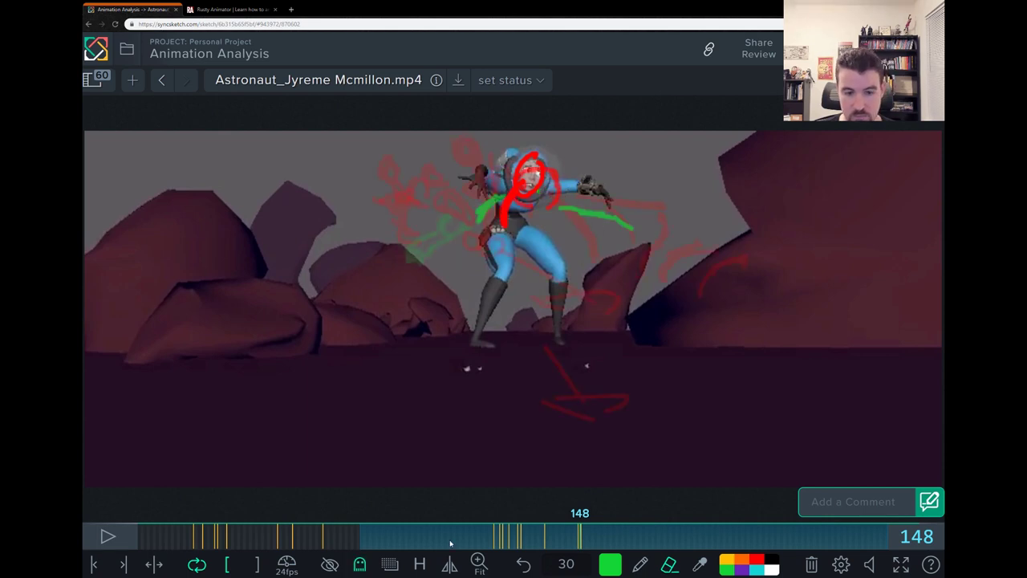
click(359, 564)
drag(396, 334, 160, 360)
click(359, 564)
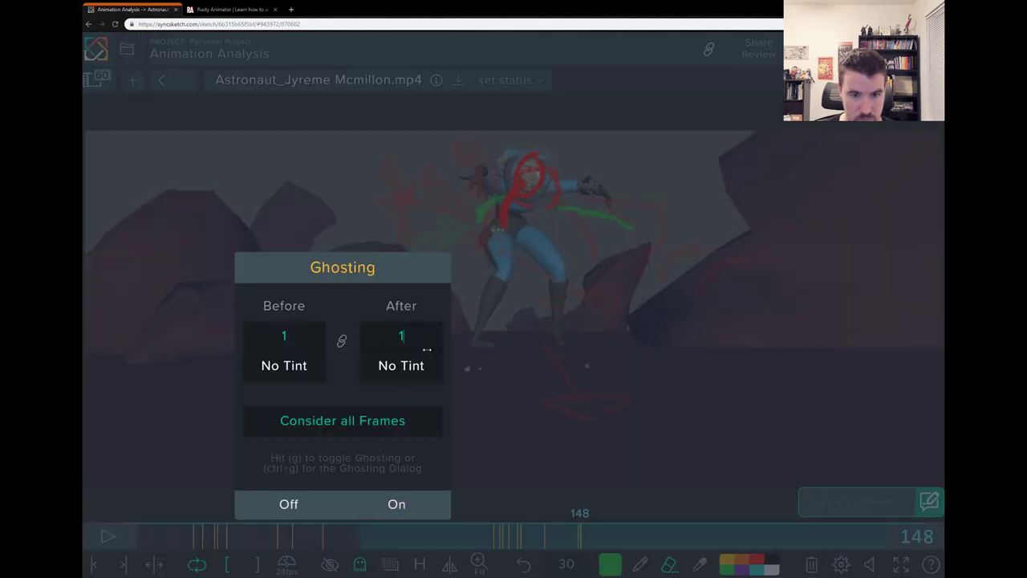
click(419, 504)
Erase part of the red spine on frame 148 and draw both lowered arms in green, guided by the ghosted strokes.
key(Left)
key(Right)
mouse_move(510, 191)
mouse_down()
mouse_move(491, 202)
mouse_move(498, 195)
mouse_up()
key(b)
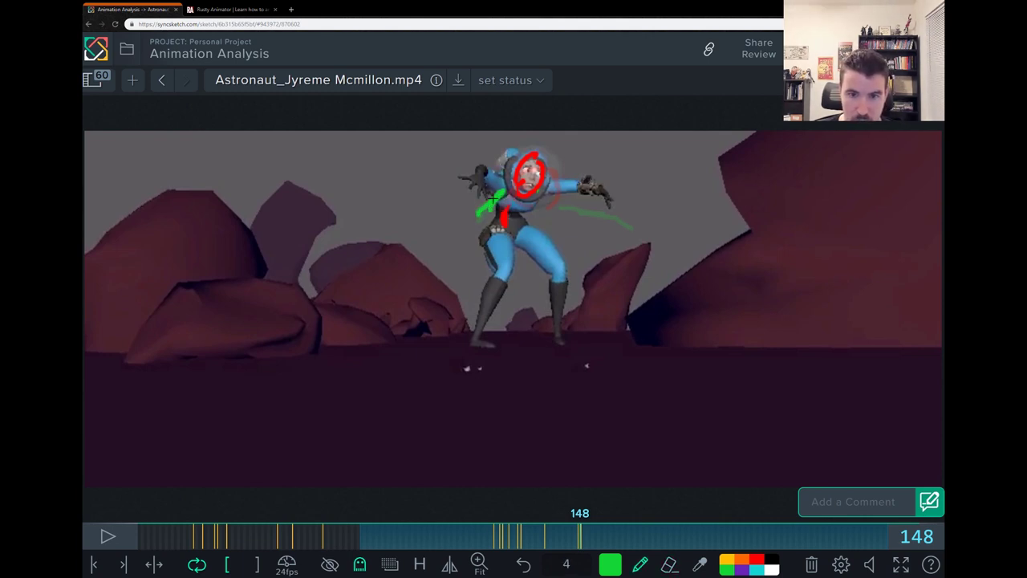
drag(563, 190, 624, 229)
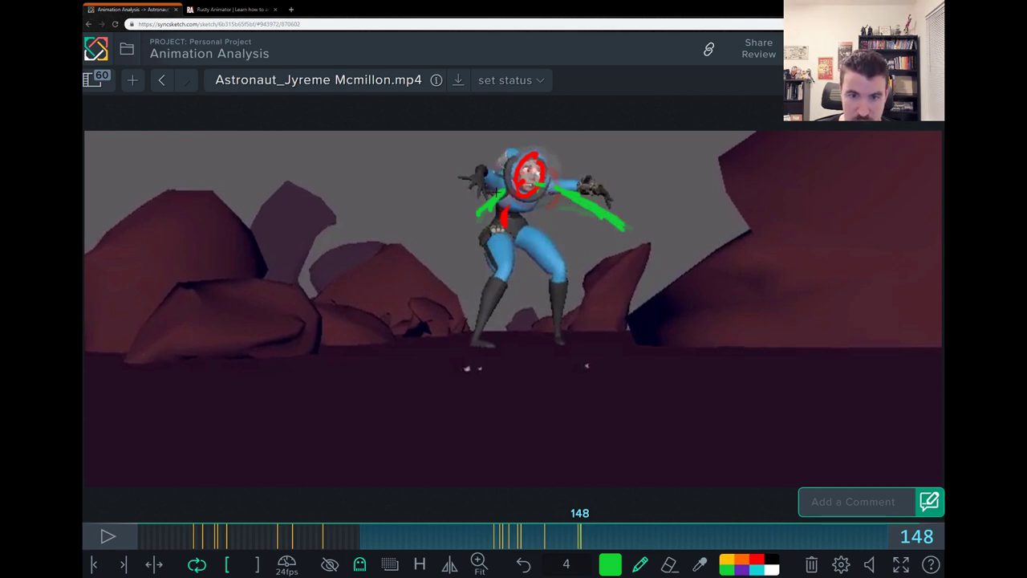
Flip repeatedly between frames 147, 148 and 149 to compare the arm and head positions in the sketches.
key(Right)
key(Right)
key(Left)
key(Right)
key(Left)
key(Right)
key(Left)
key(Left)
key(Left)
key(Right)
key(Right)
key(Left)
key(Left)
key(Right)
key(Right)
key(Left)
key(Right)
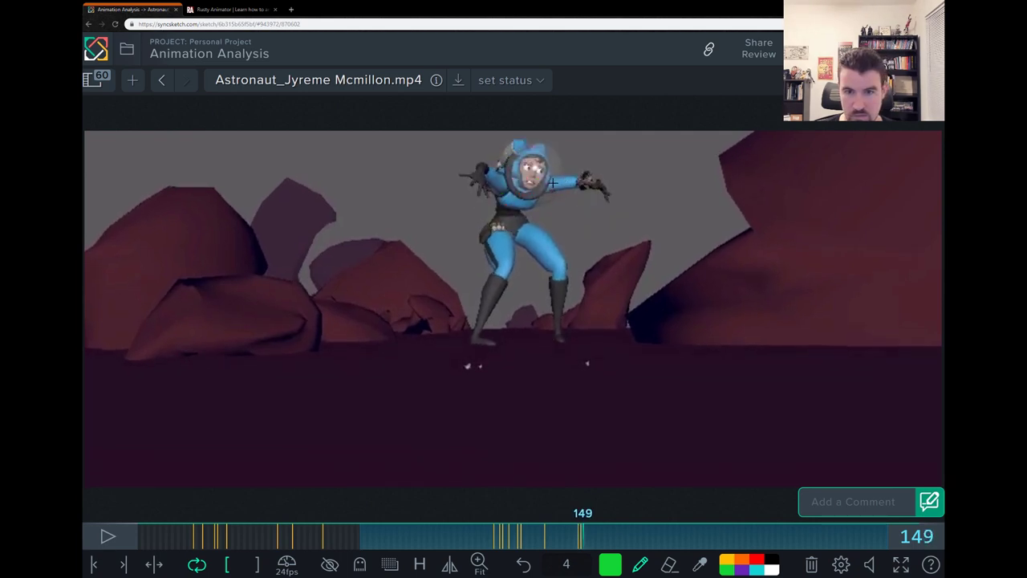
Draw a green stroke over one arm on frame 149 and over the opposite arm on frame 150.
drag(554, 181, 597, 187)
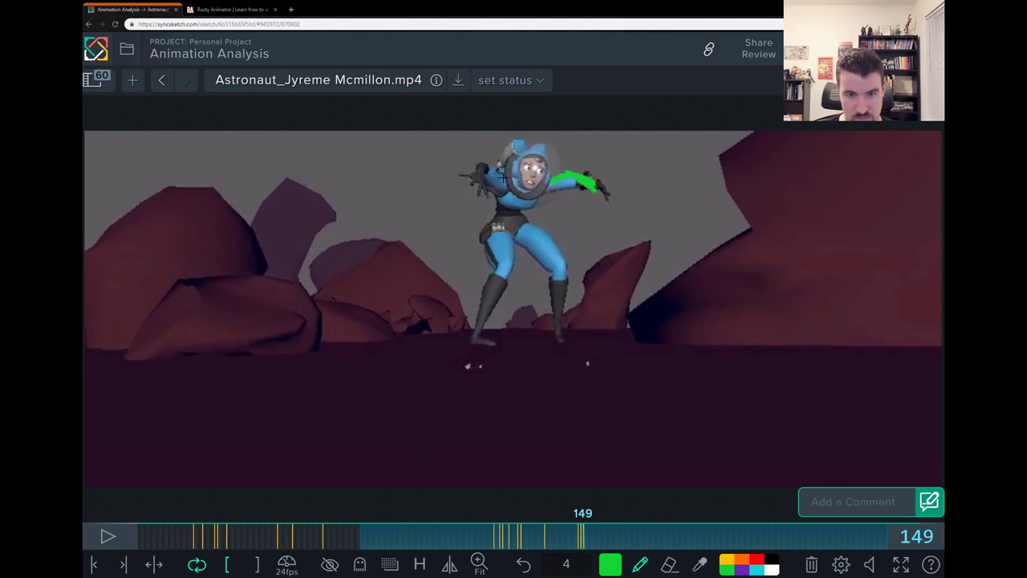
mouse_move(507, 180)
mouse_down()
mouse_move(479, 166)
mouse_move(464, 182)
mouse_move(479, 170)
mouse_move(446, 169)
mouse_up()
key(Right)
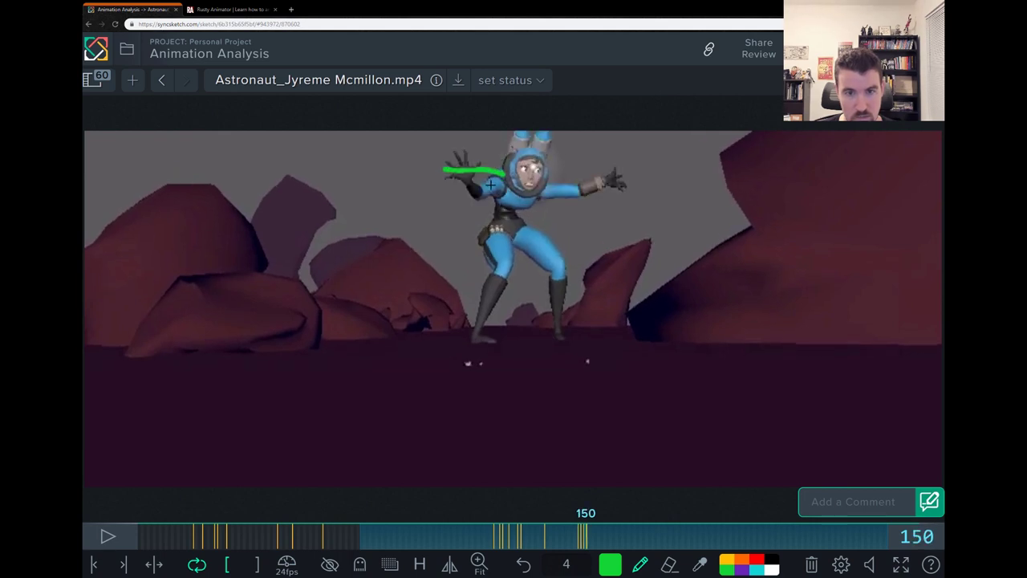
Compare the frames around 151, and draw both arms in green on frame 151.
key(Right)
key(Right)
key(Left)
key(Left)
key(Right)
mouse_move(470, 185)
mouse_down()
mouse_move(457, 177)
mouse_move(499, 182)
mouse_move(481, 180)
mouse_up()
drag(553, 185, 604, 182)
Check the preceding arm sketches, and draw both arms bent at the elbows in green on frame 152.
key(Left)
key(Left)
key(Right)
key(Right)
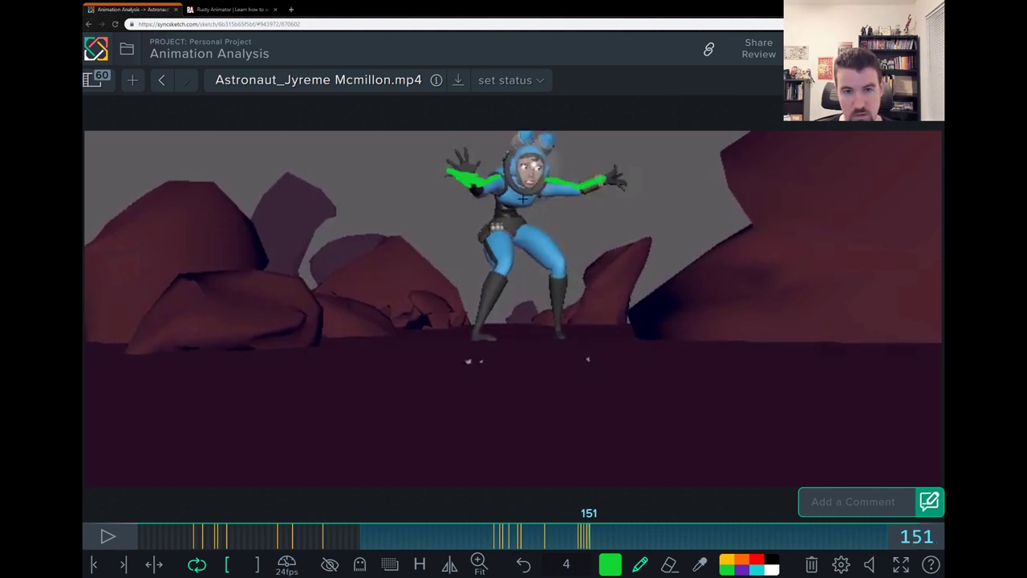
key(Right)
drag(459, 173, 456, 171)
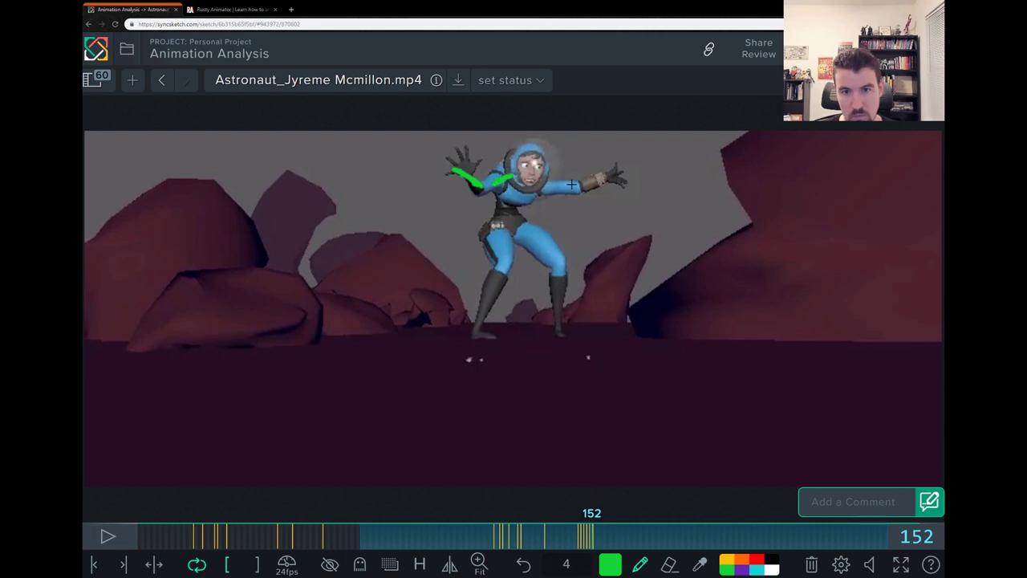
drag(568, 192, 614, 179)
Flip back and forth through frames 148 to 152 to compare how the sketched arms move upward.
key(Left)
key(Left)
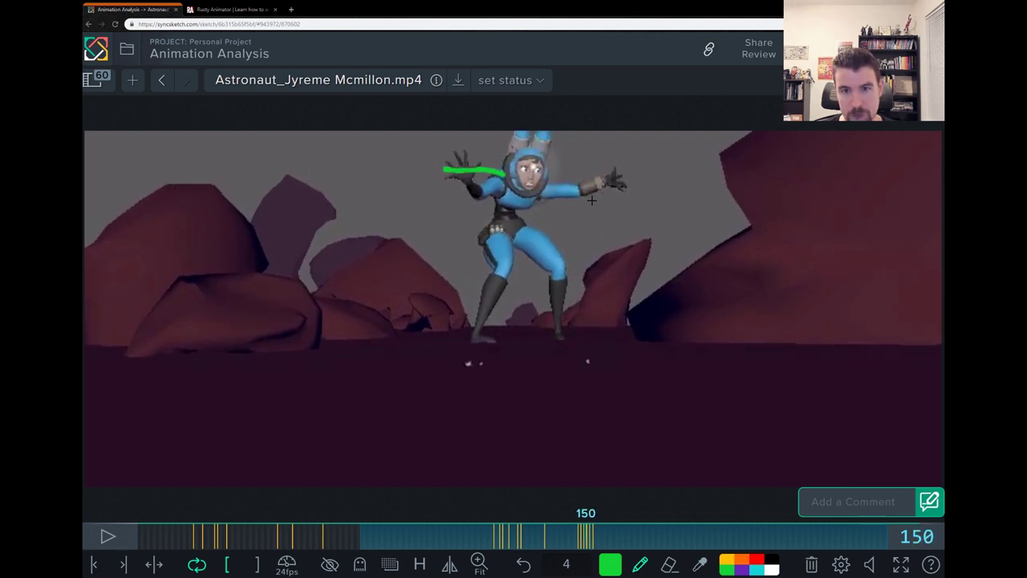
key(Right)
key(Right)
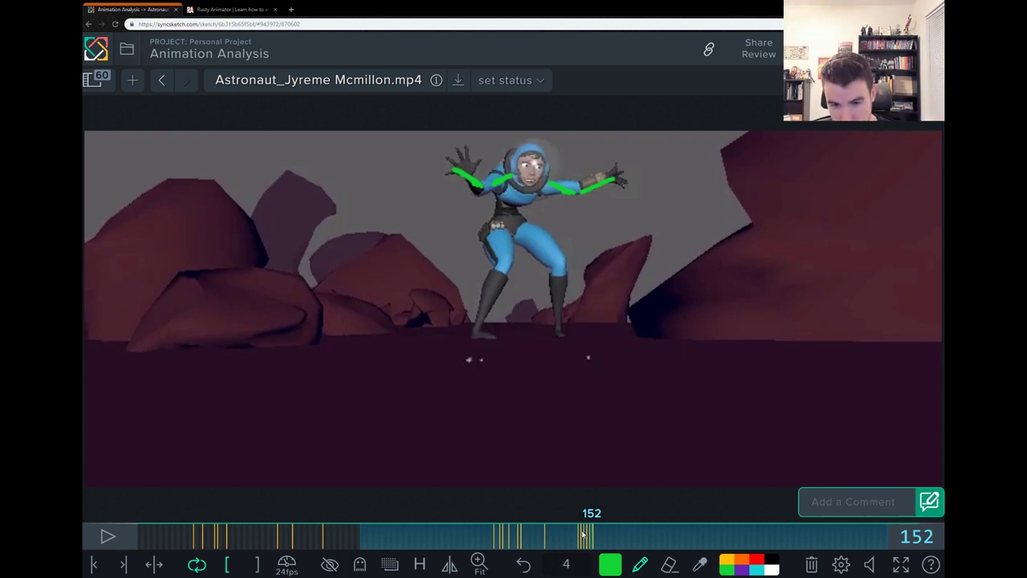
key(Left)
key(Left)
key(Left)
key(Left)
key(Left)
key(Right)
key(Left)
key(Right)
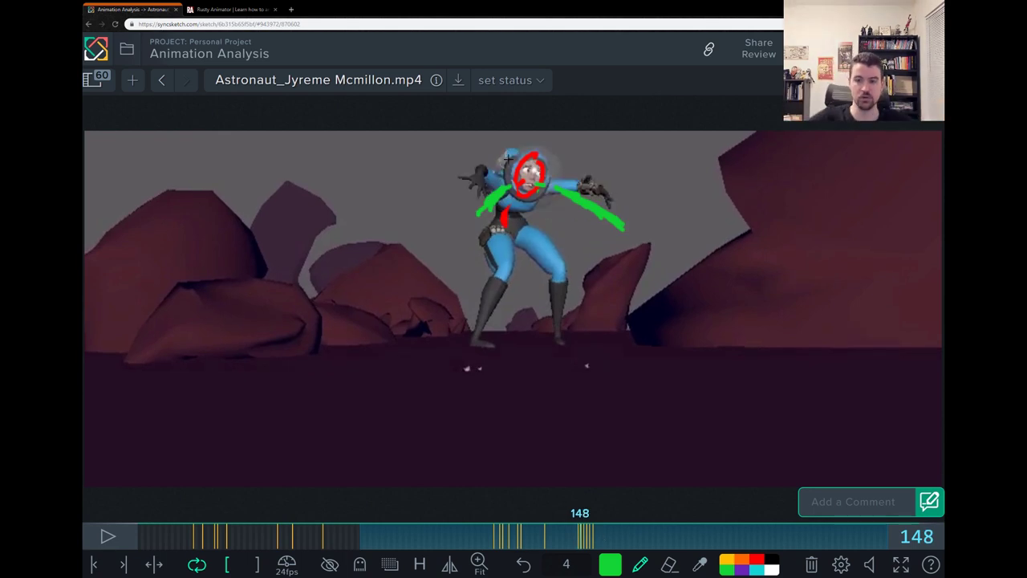
key(Right)
key(Right)
key(Right)
key(Right)
key(Left)
key(Left)
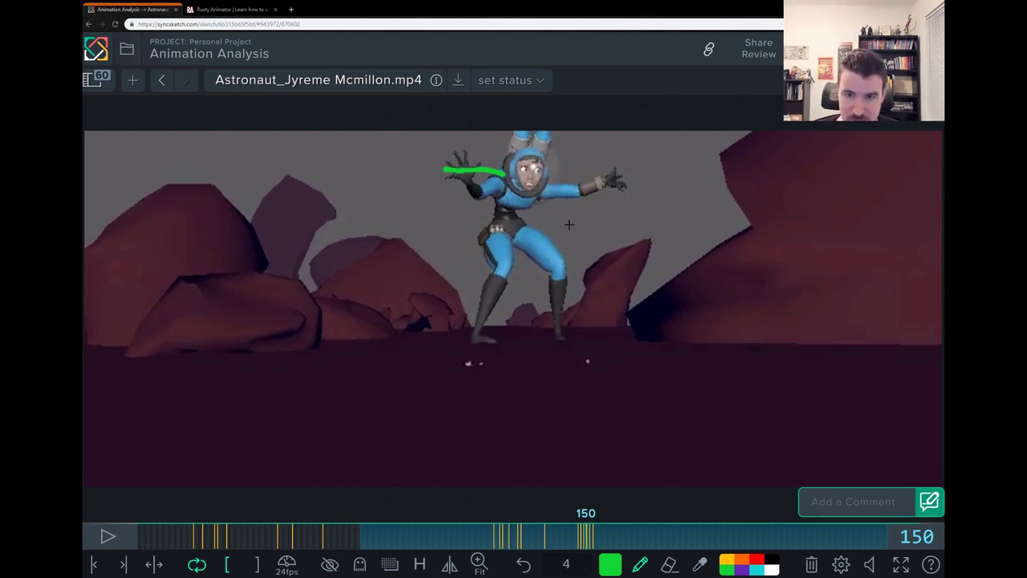
Write "1-2F" in green beside the waist on frame 150, and mark an oval under the outstretched hand.
drag(598, 200, 619, 202)
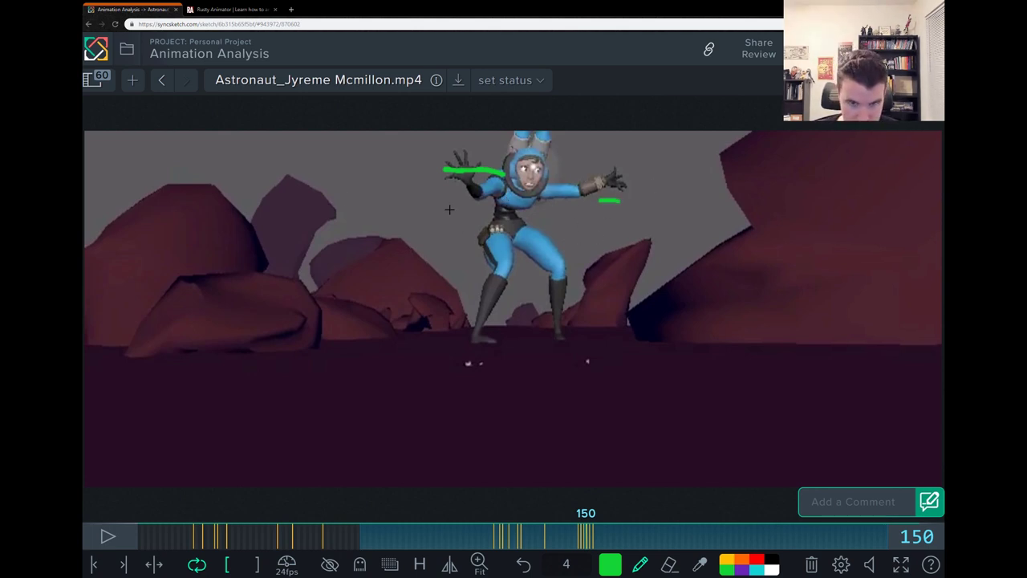
drag(410, 218, 428, 222)
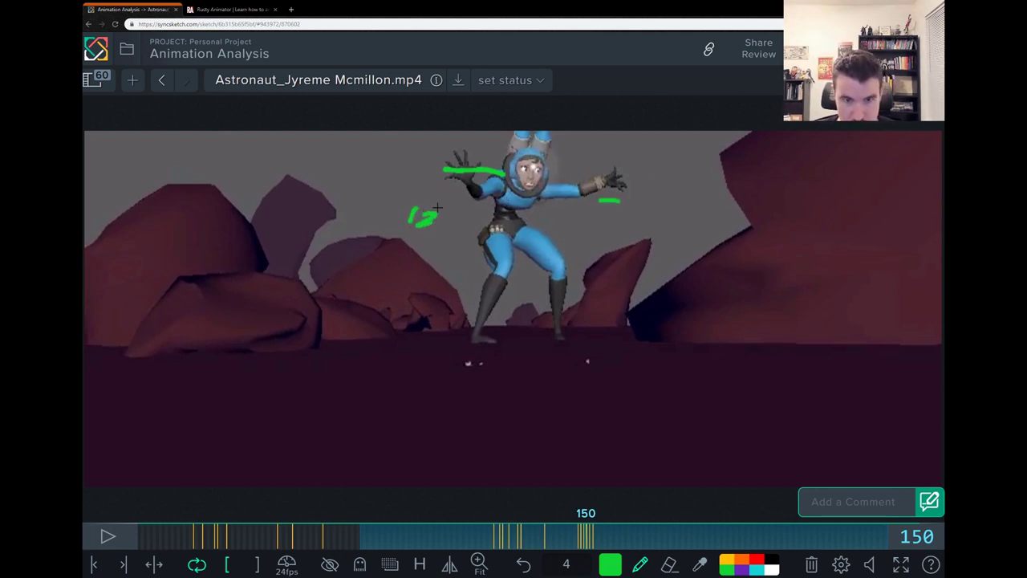
key(ctrl+z)
drag(464, 214, 483, 224)
mouse_move(597, 215)
mouse_down()
mouse_move(624, 189)
mouse_move(649, 205)
mouse_up()
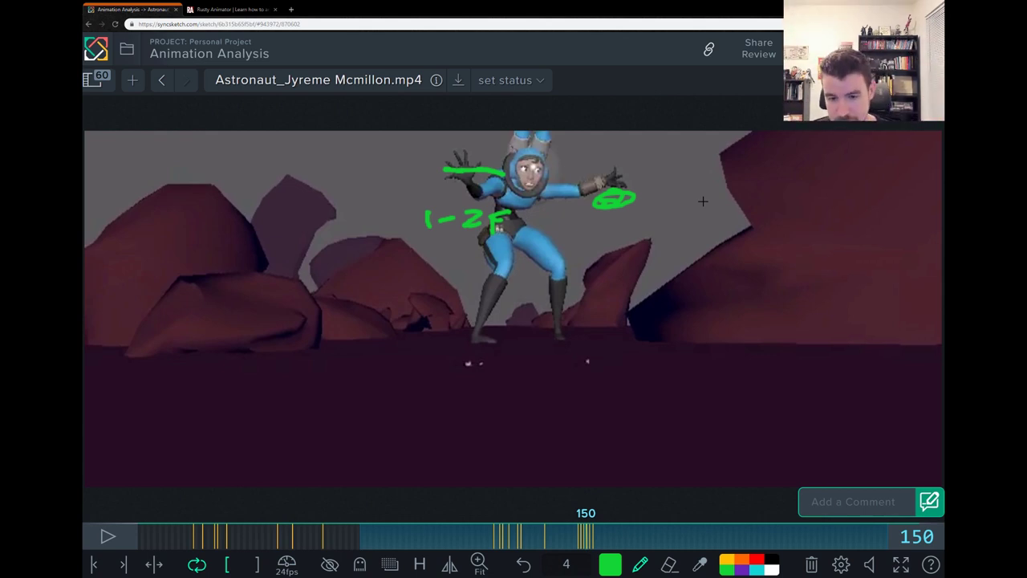
Step through the frames after 150 to examine the settling pose, and return to frame 151.
key(Right)
key(Right)
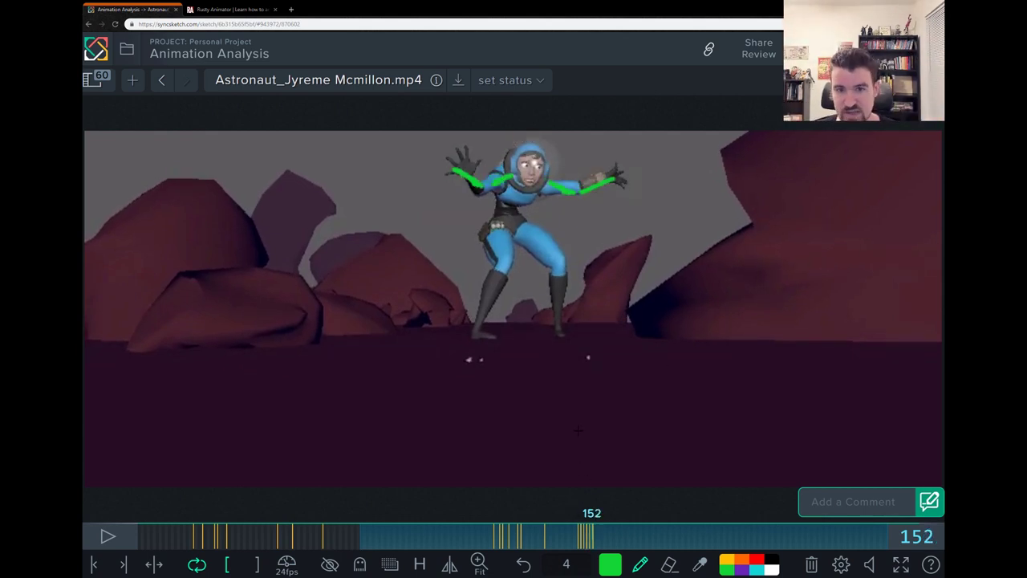
key(Right)
key(Right)
key(Right)
key(Right)
key(Right)
key(Right)
key(Right)
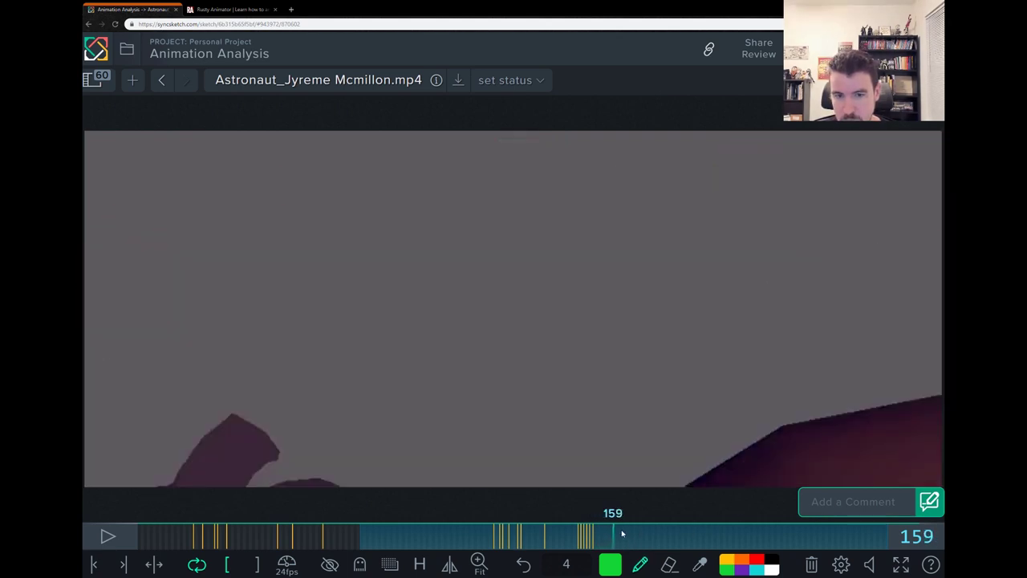
key(Left)
key(Left)
drag(610, 534, 589, 527)
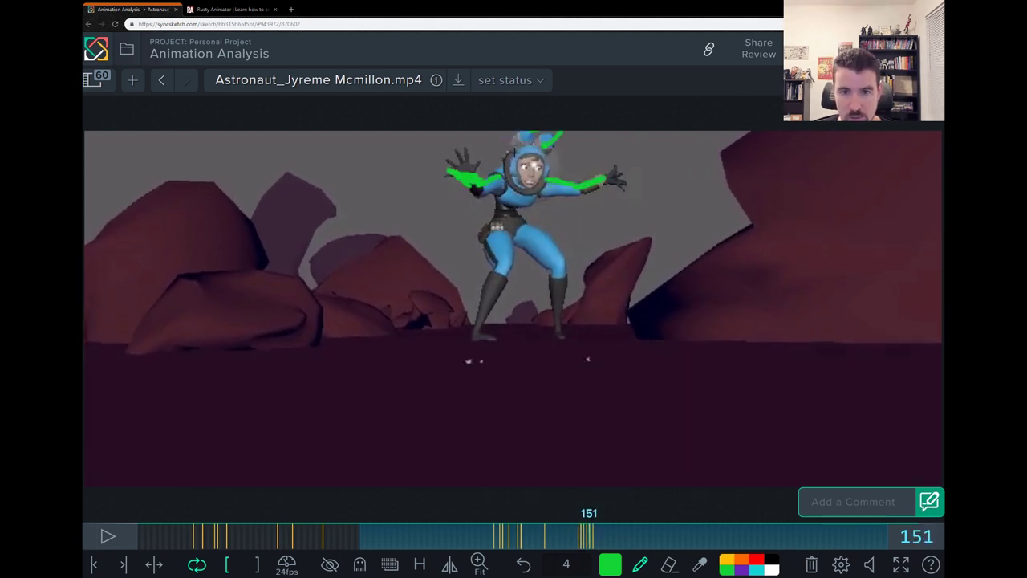
Scribble a green oval above the helmet on frame 151, and erase it.
mouse_move(539, 155)
mouse_down()
mouse_move(509, 148)
mouse_move(567, 130)
mouse_up()
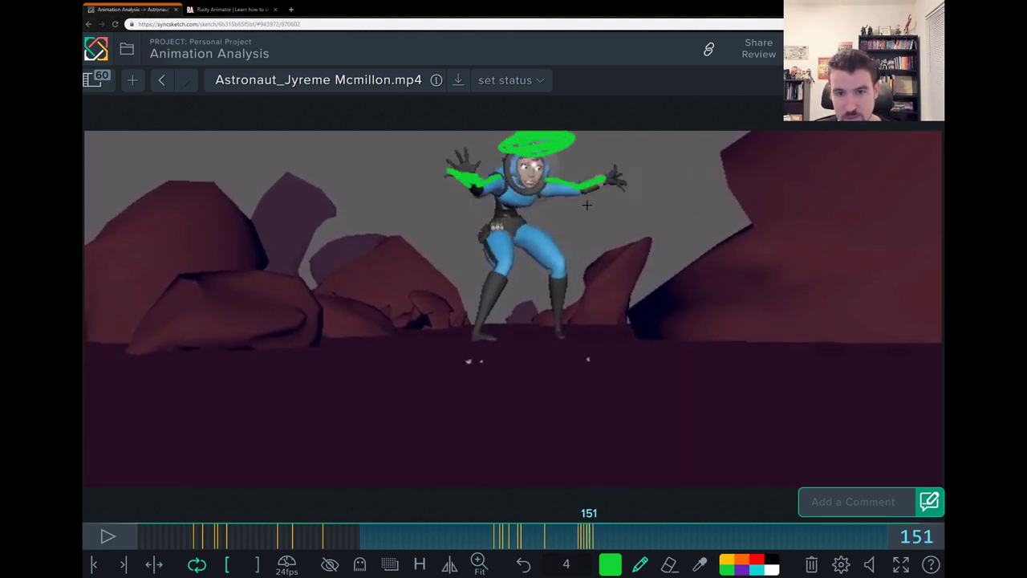
drag(581, 167, 548, 261)
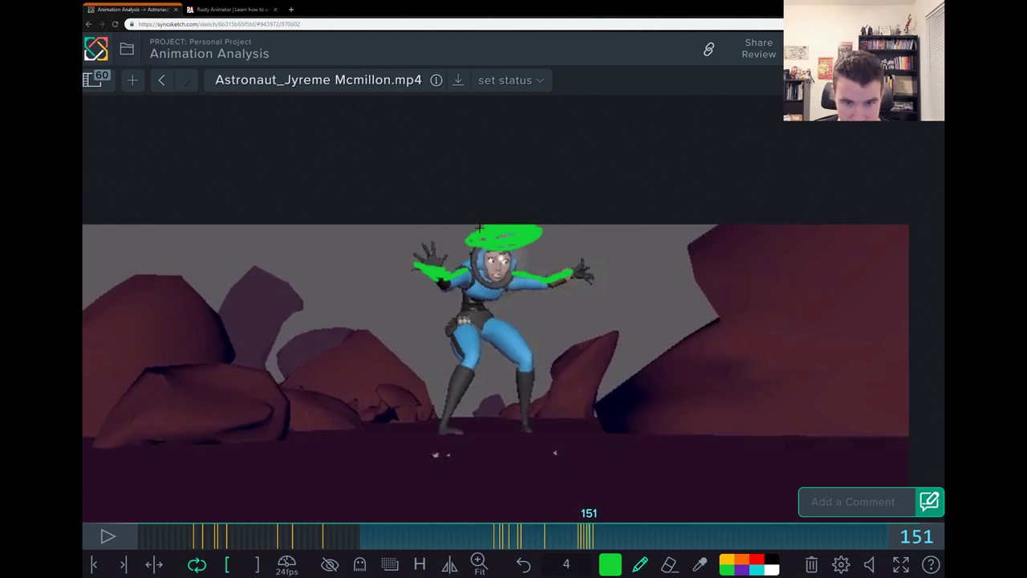
mouse_move(418, 230)
mouse_down()
mouse_move(618, 231)
mouse_move(418, 228)
mouse_up()
key(e)
click(550, 229)
key(p)
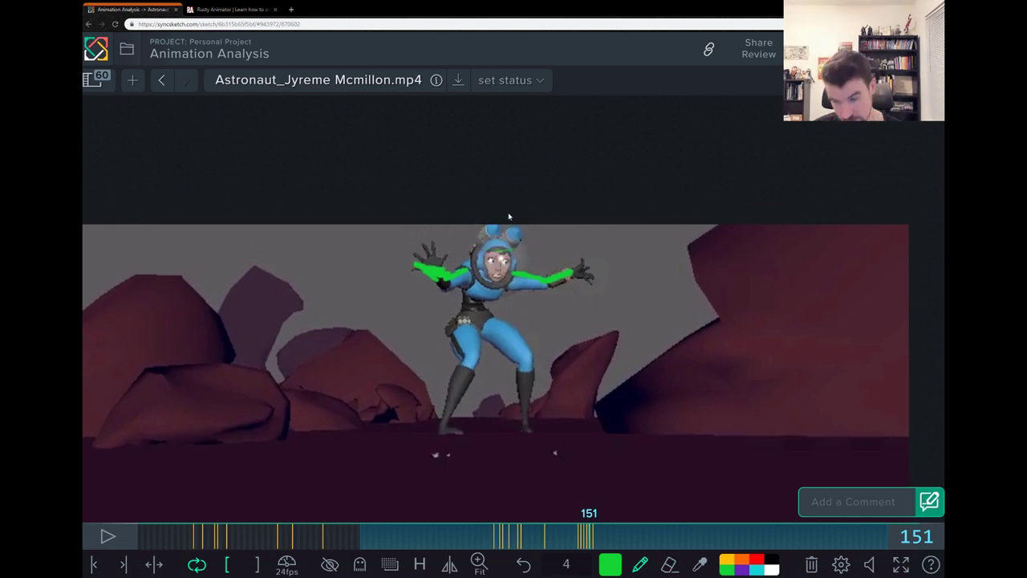
Draw green ovals above the helmet on frame 157, and undo them.
key(Right)
key(Right)
key(Right)
key(Right)
key(Right)
key(Right)
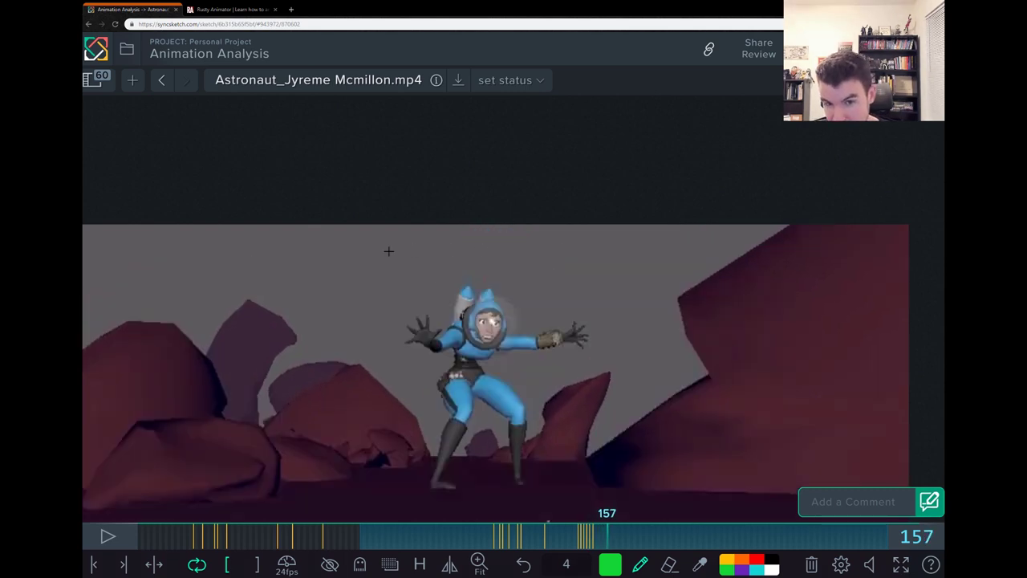
drag(460, 272, 480, 294)
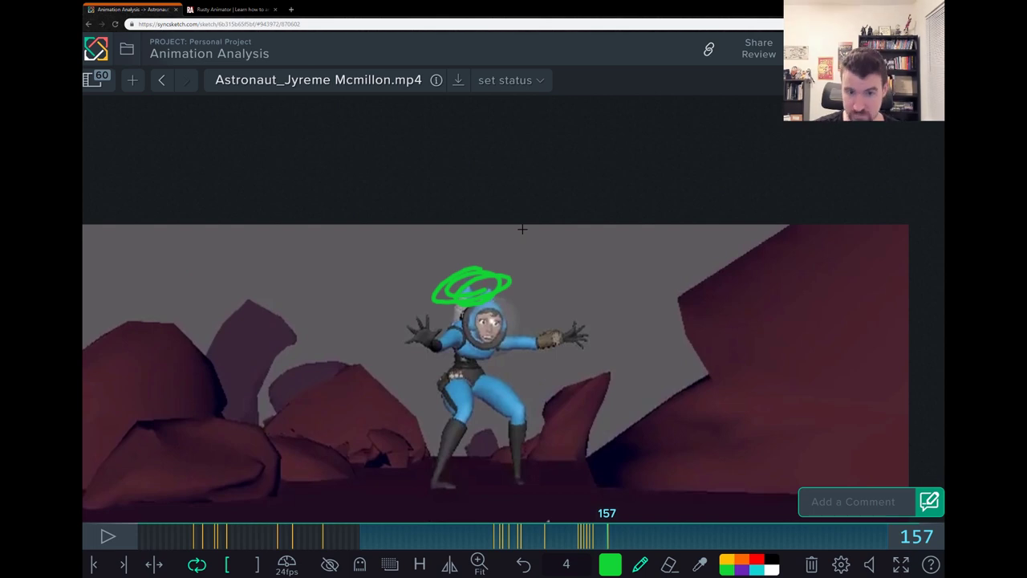
key(ctrl+z)
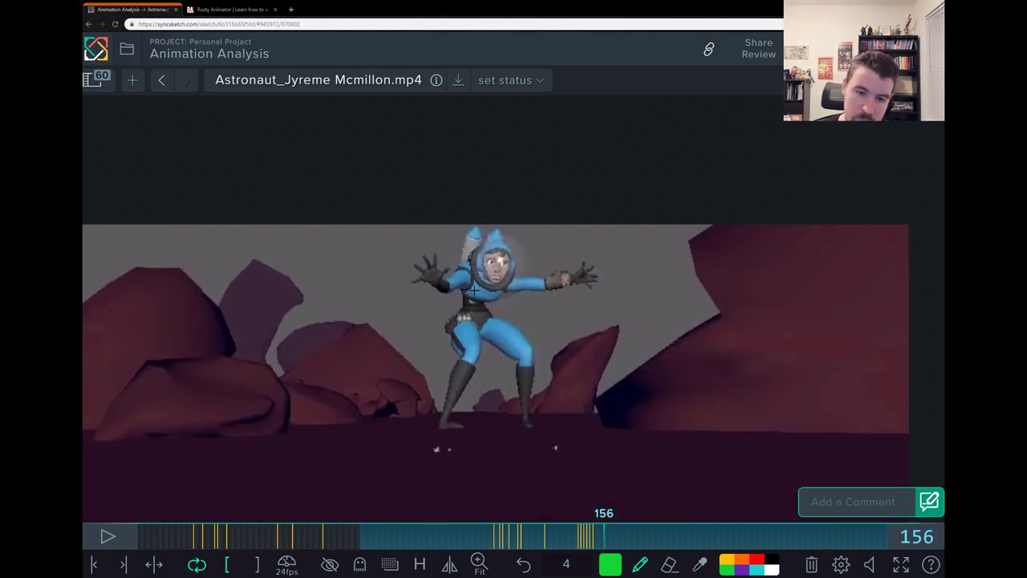
Draw over the helmet in green on frame 152, and erase the drawing.
key(Left)
mouse_move(610, 530)
mouse_down()
mouse_move(580, 535)
mouse_move(593, 532)
mouse_up()
drag(491, 247, 459, 243)
key(e)
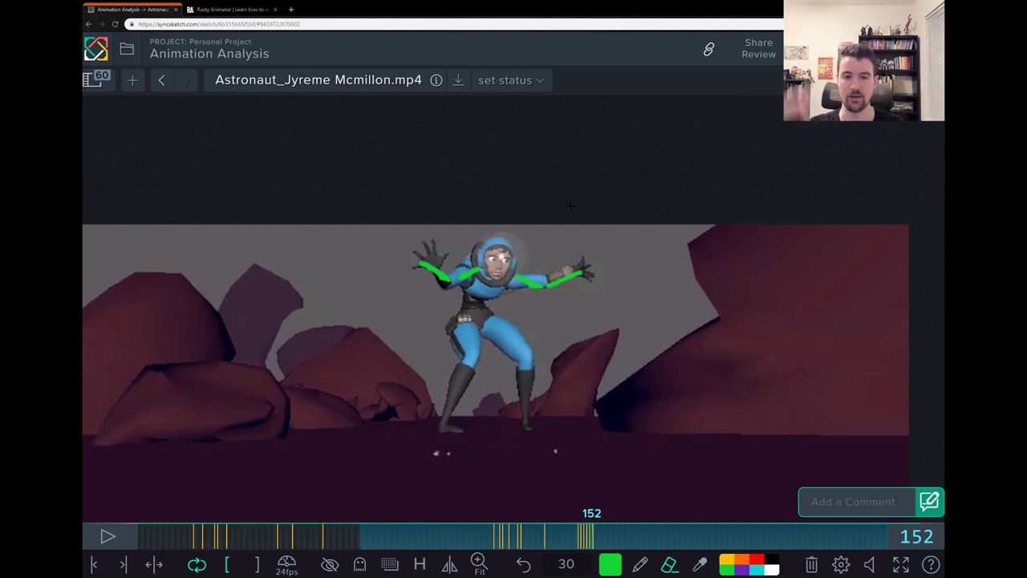
key(p)
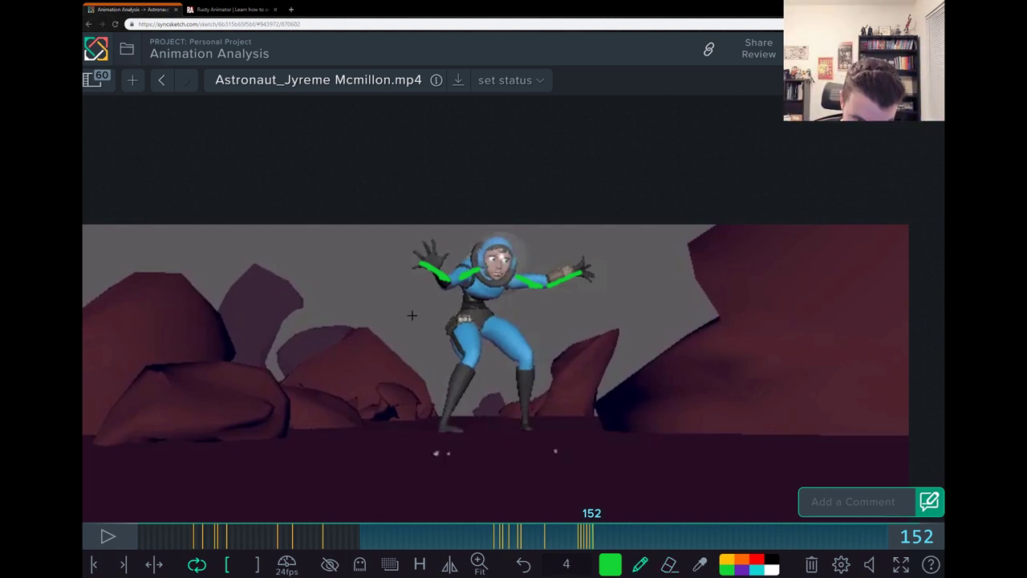
Sketch green strokes behind the helmet and beside the waist and hip on frame 152.
key(e)
mouse_move(440, 294)
mouse_down()
mouse_move(460, 308)
mouse_move(443, 265)
mouse_move(486, 243)
mouse_up()
key(p)
key(f)
drag(485, 246, 489, 252)
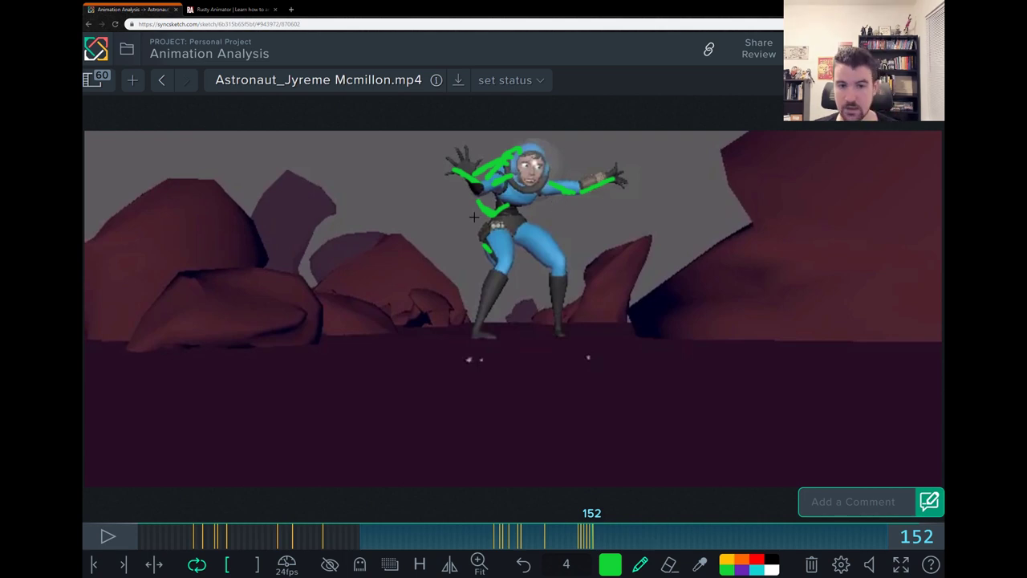
mouse_move(478, 204)
mouse_down()
mouse_move(435, 272)
mouse_move(459, 214)
mouse_move(432, 364)
mouse_up()
key(e)
key(b)
Examine the camera movement through frames 156 to 160, and return to frame 156.
key(Right)
key(Right)
key(Right)
key(Right)
key(Right)
key(Right)
key(Right)
key(Right)
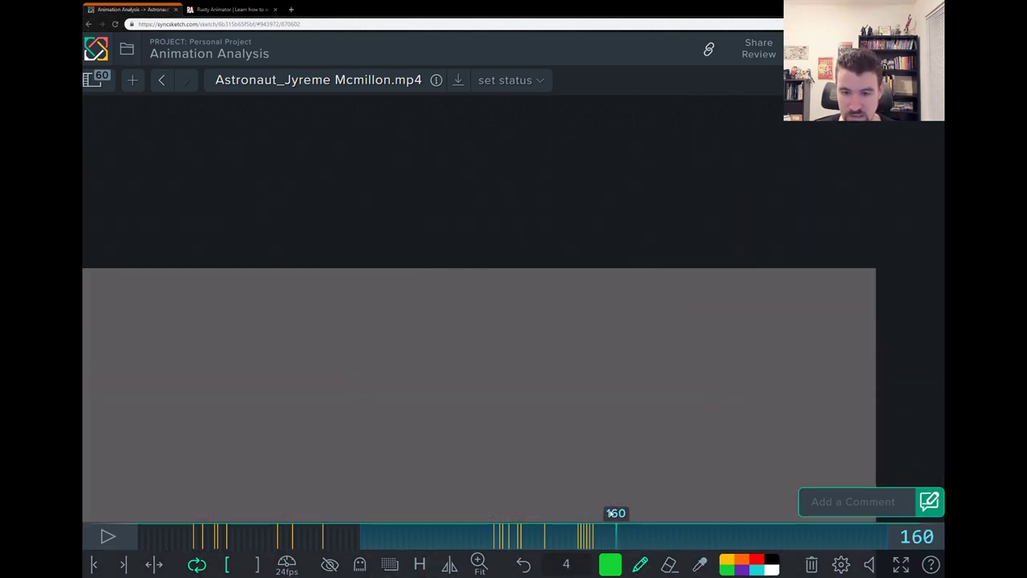
drag(611, 500, 604, 438)
drag(616, 532, 614, 532)
drag(660, 431, 642, 289)
mouse_move(613, 532)
mouse_down()
mouse_move(614, 518)
mouse_move(604, 531)
mouse_up()
scroll(654, 468, down, 3)
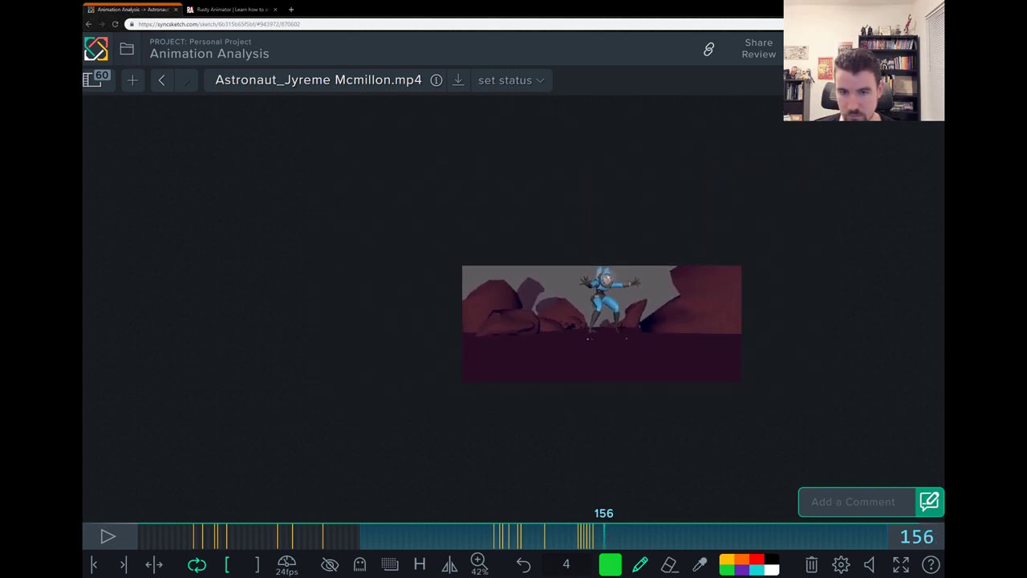
scroll(654, 352, up, 5)
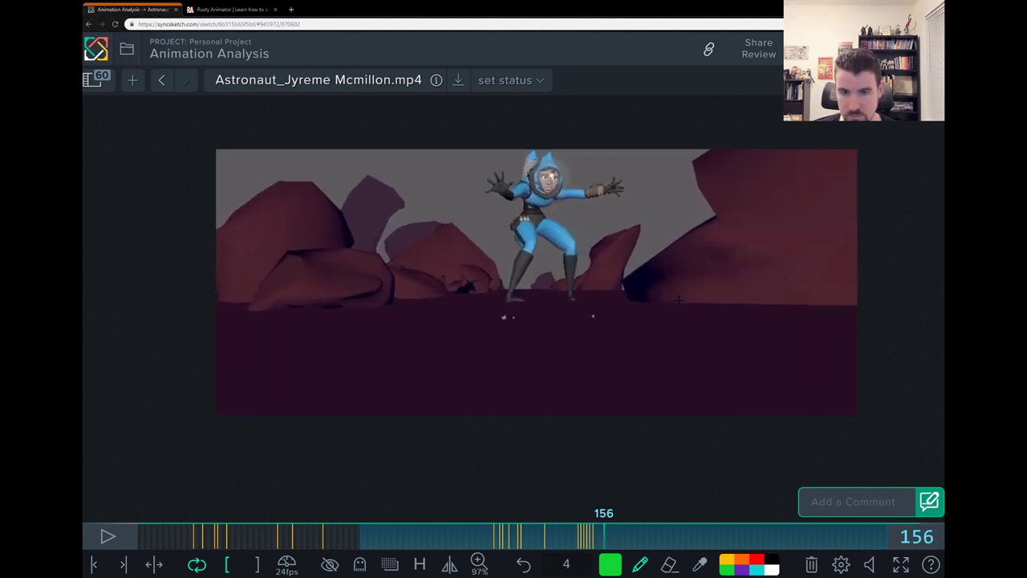
Write "CAM FOLLOW CHAR." in white on frame 156, adding two upward arrows and a scribbled band above the helmet.
click(768, 569)
mouse_move(690, 404)
mouse_down()
mouse_move(668, 320)
mouse_move(762, 302)
mouse_up()
mouse_move(720, 345)
mouse_down()
mouse_move(743, 321)
mouse_move(750, 336)
mouse_move(784, 334)
mouse_move(819, 316)
mouse_up()
drag(778, 389, 830, 371)
drag(522, 266, 455, 318)
mouse_move(398, 369)
mouse_down()
mouse_move(418, 232)
mouse_move(410, 247)
mouse_up()
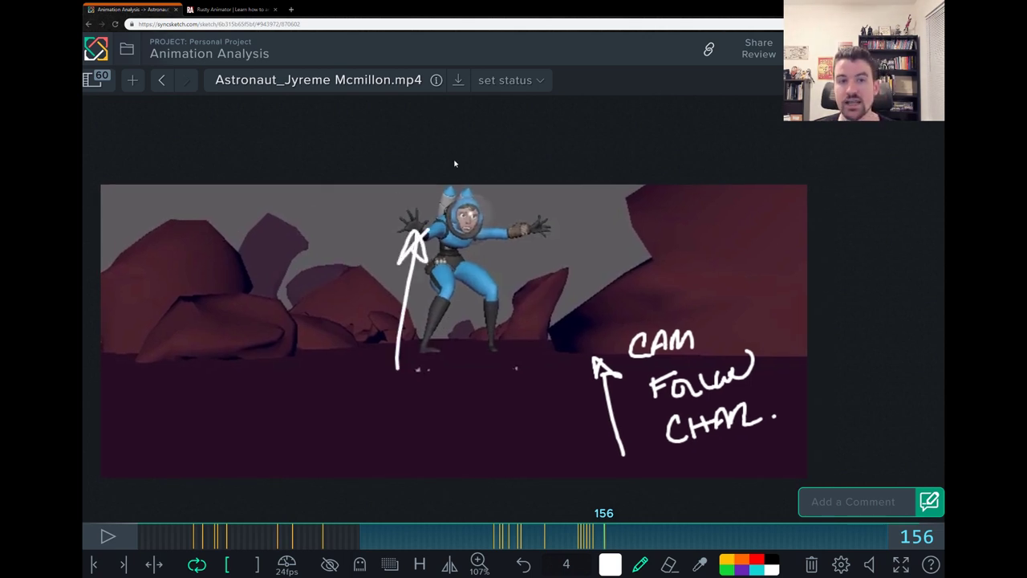
mouse_move(434, 205)
mouse_down()
mouse_move(409, 196)
mouse_move(481, 191)
mouse_move(426, 192)
mouse_move(465, 202)
mouse_up()
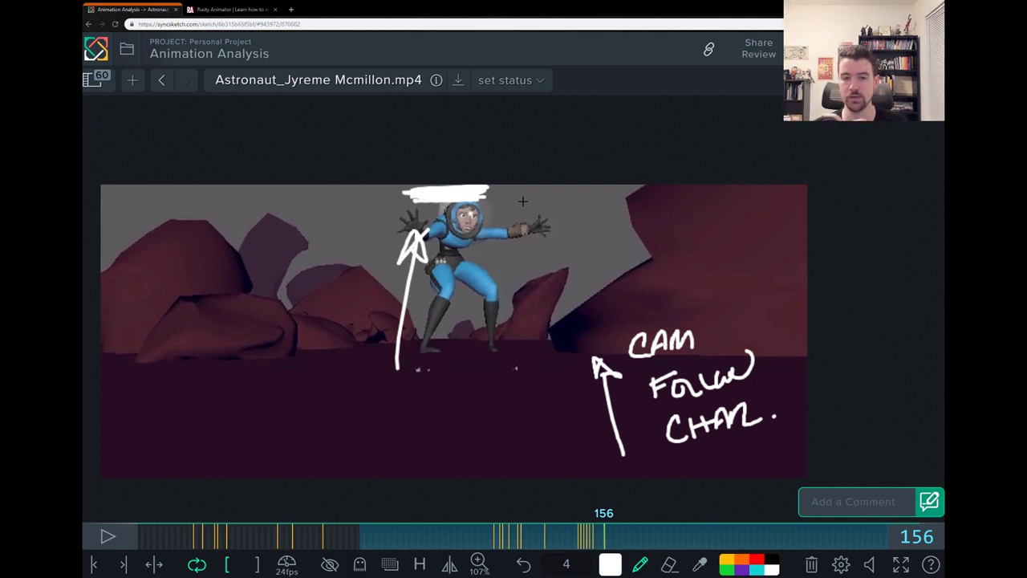
Step back and forth through the frames after 156 to examine where the astronaut is out of shot.
key(Right)
key(Right)
key(Right)
key(Right)
key(Right)
key(Right)
key(Right)
key(Right)
key(Right)
key(Right)
key(Right)
key(Right)
key(Right)
key(Right)
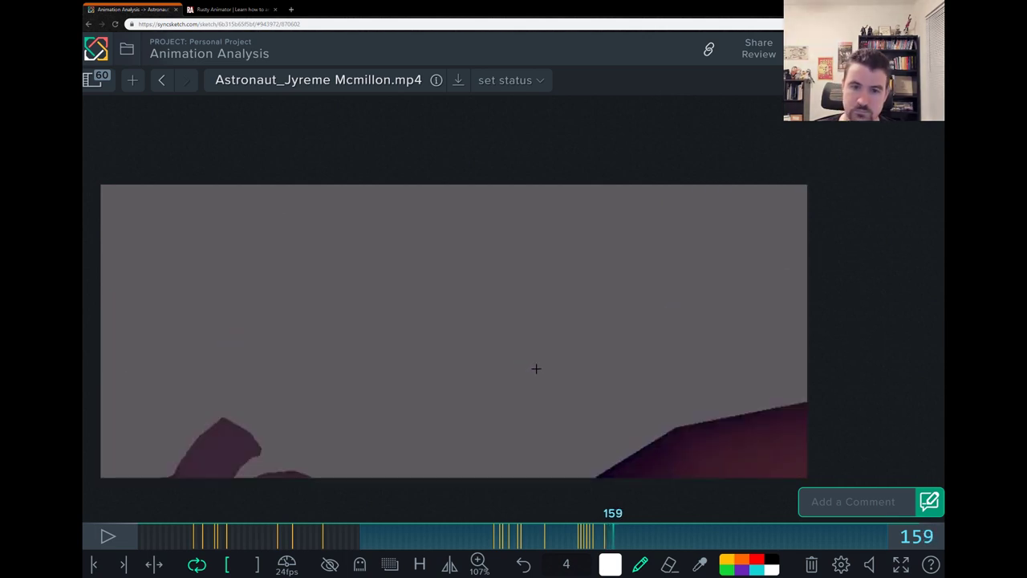
key(Right)
key(Right)
key(Right)
key(Right)
key(Right)
drag(640, 530, 629, 532)
key(Left)
key(Left)
key(Left)
key(Left)
key(Right)
key(Right)
Draw a rising white stroke across the empty frame 162, and undo it.
mouse_move(383, 445)
mouse_down()
mouse_move(477, 273)
mouse_move(463, 413)
mouse_move(495, 249)
mouse_move(521, 239)
mouse_up()
key(ctrl+z)
key(ctrl+z)
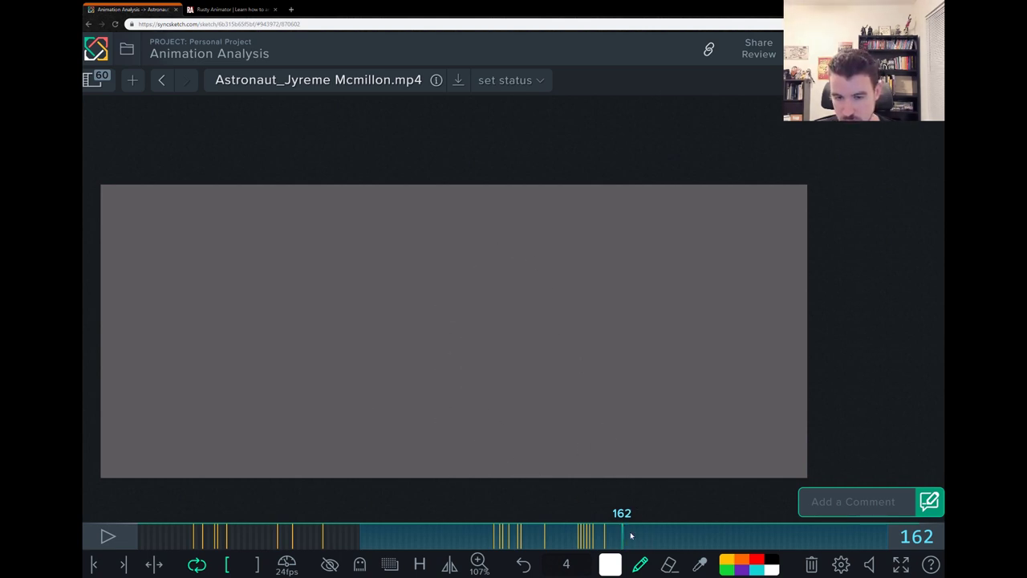
Advance to the floating astronaut around frame 187, and set the drawing colour to red.
drag(630, 536, 679, 487)
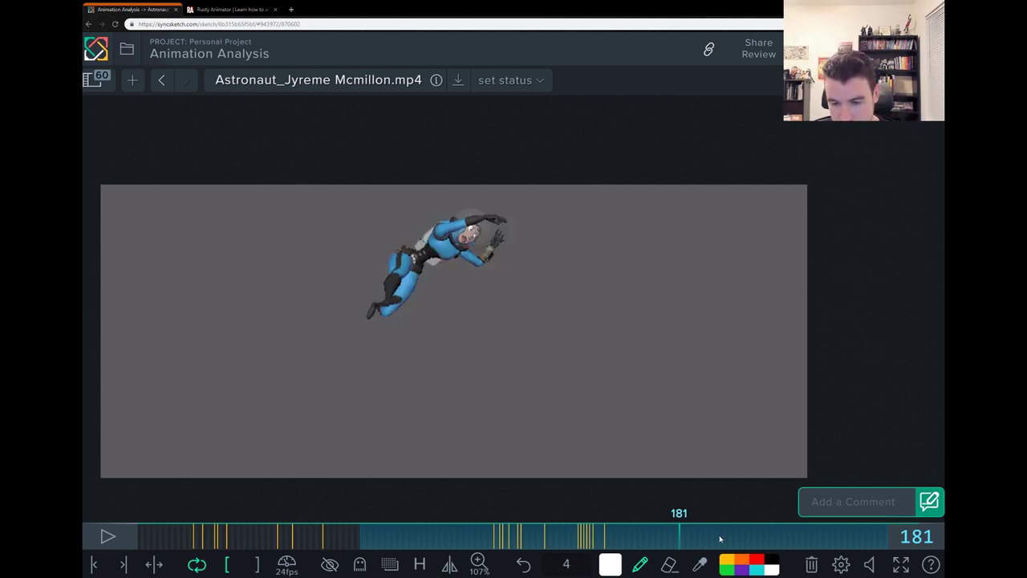
click(687, 537)
key(Right)
key(Right)
key(Right)
key(Right)
key(Right)
key(Right)
key(Right)
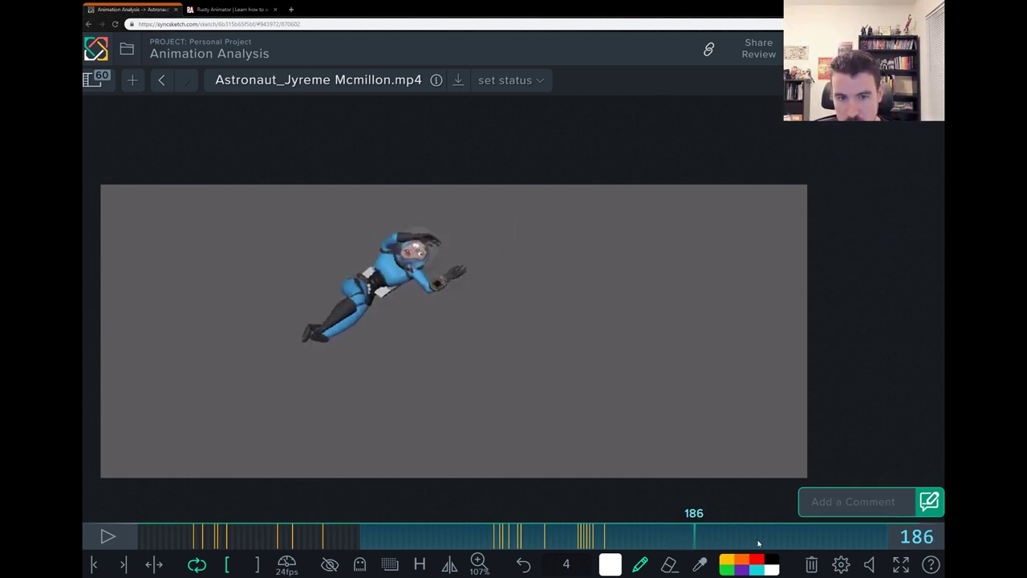
click(756, 559)
click(688, 539)
drag(688, 544, 702, 544)
Draw a red downward arrow beside the floating astronaut on frame 187, and guide strokes near the body on frames 187 and 188.
key(Right)
key(Left)
key(Right)
key(Left)
mouse_move(509, 239)
mouse_down()
mouse_move(608, 377)
mouse_move(621, 381)
mouse_up()
key(Right)
key(Left)
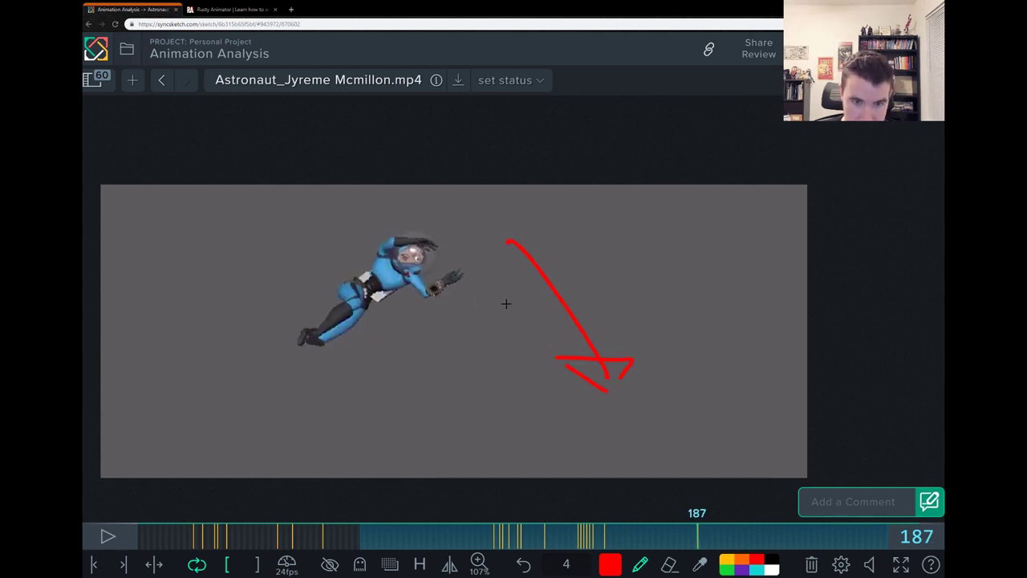
drag(379, 281, 447, 240)
key(Right)
drag(399, 329, 484, 286)
Flip repeatedly through the frames around 187 to compare the floating astronaut's body position and rotation.
key(Left)
key(Left)
key(Left)
key(Left)
key(Right)
key(Right)
key(Right)
key(Left)
key(Left)
key(Left)
Draw the floating astronaut's torso line in red on frame 187, and a spine line with a circle at each end on frame 188.
key(Right)
key(Right)
key(Right)
key(Right)
key(Left)
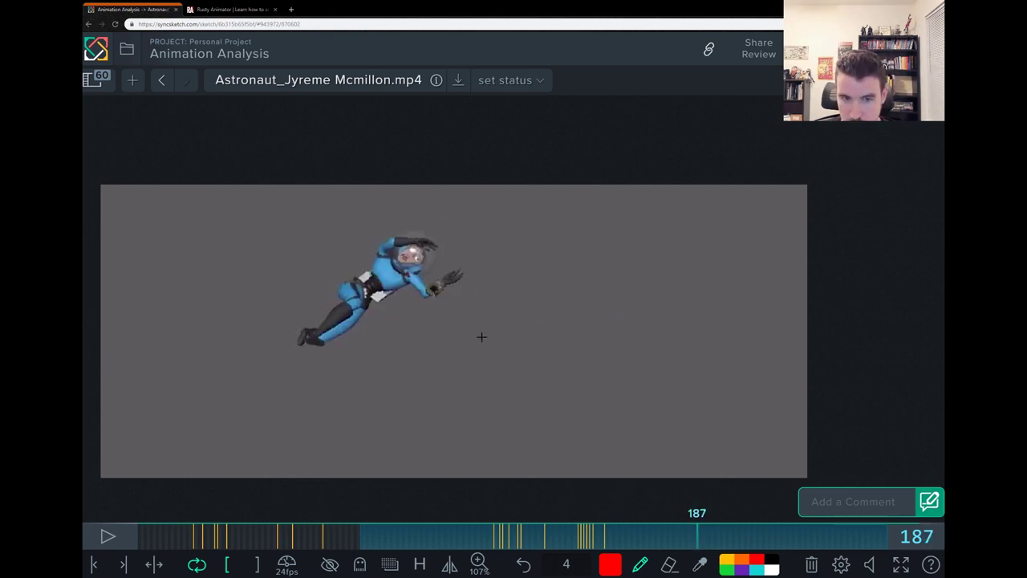
drag(394, 261, 357, 302)
mouse_move(425, 247)
mouse_down()
mouse_move(408, 240)
mouse_move(401, 265)
mouse_move(420, 258)
mouse_up()
key(Right)
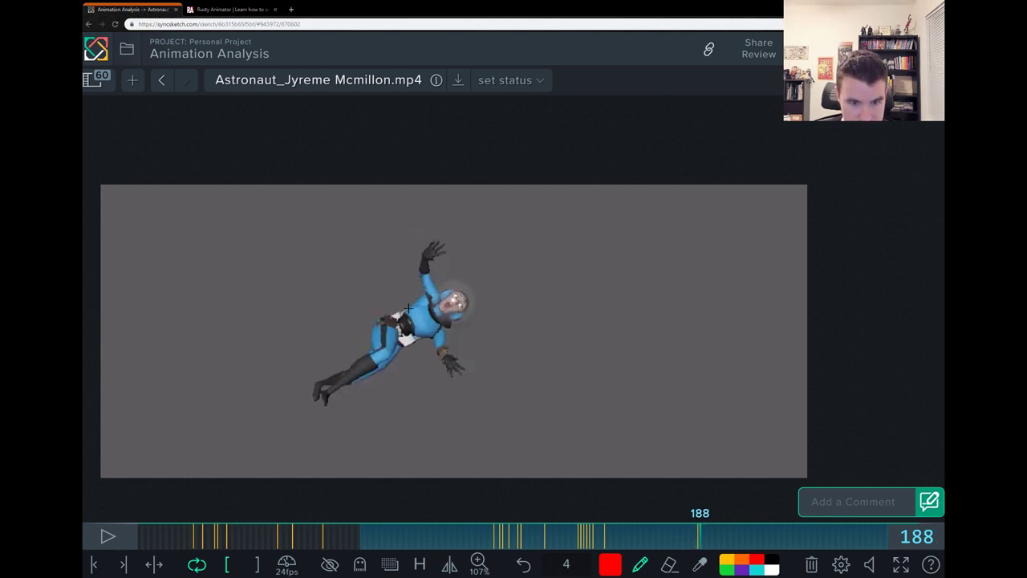
drag(401, 320, 413, 340)
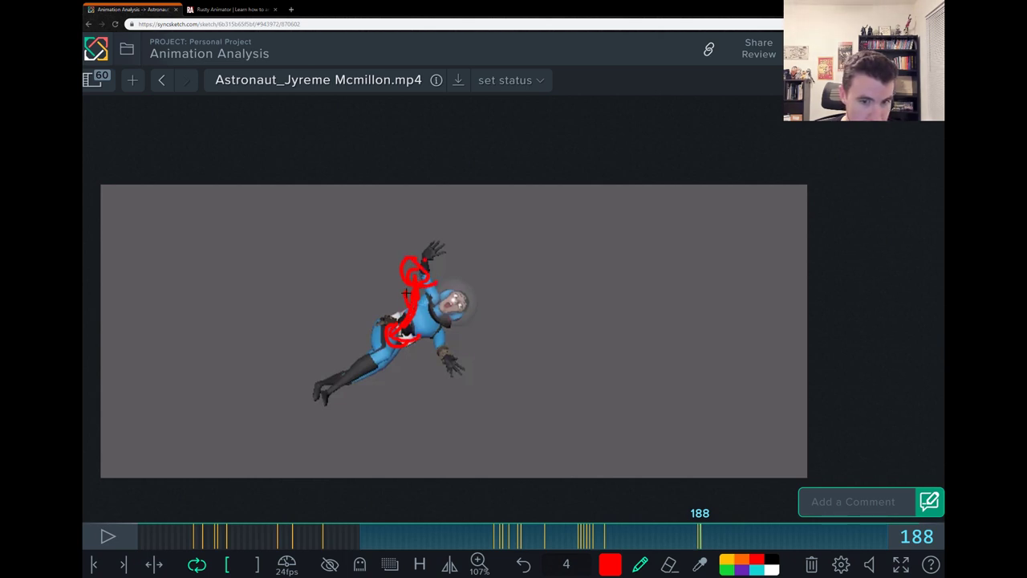
Compare the floating astronaut's pose on frames 187 and 188, adding red strokes beside the torso.
key(Left)
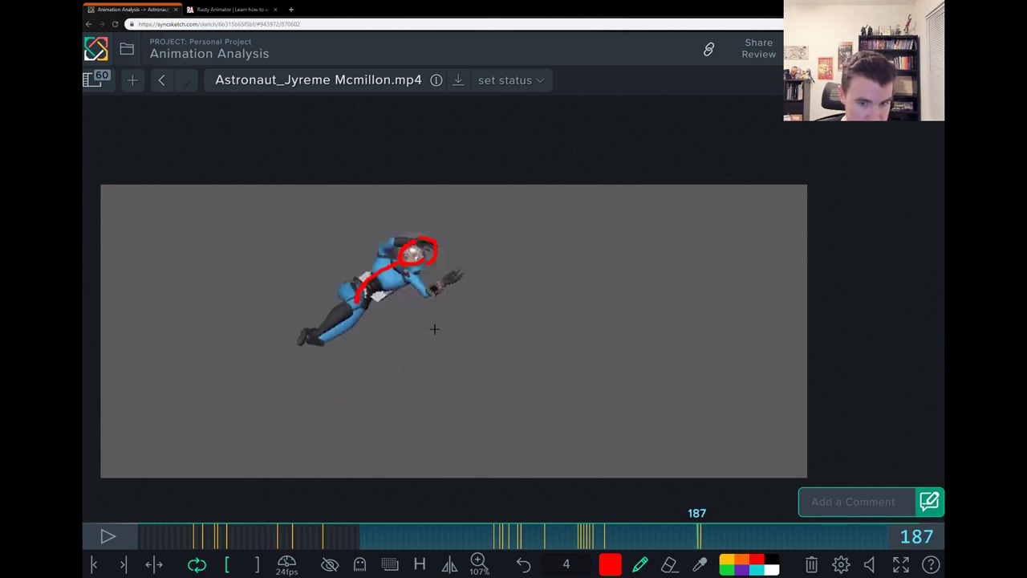
mouse_move(348, 288)
mouse_down()
mouse_move(356, 302)
mouse_move(365, 285)
mouse_move(399, 276)
mouse_up()
key(f)
key(Right)
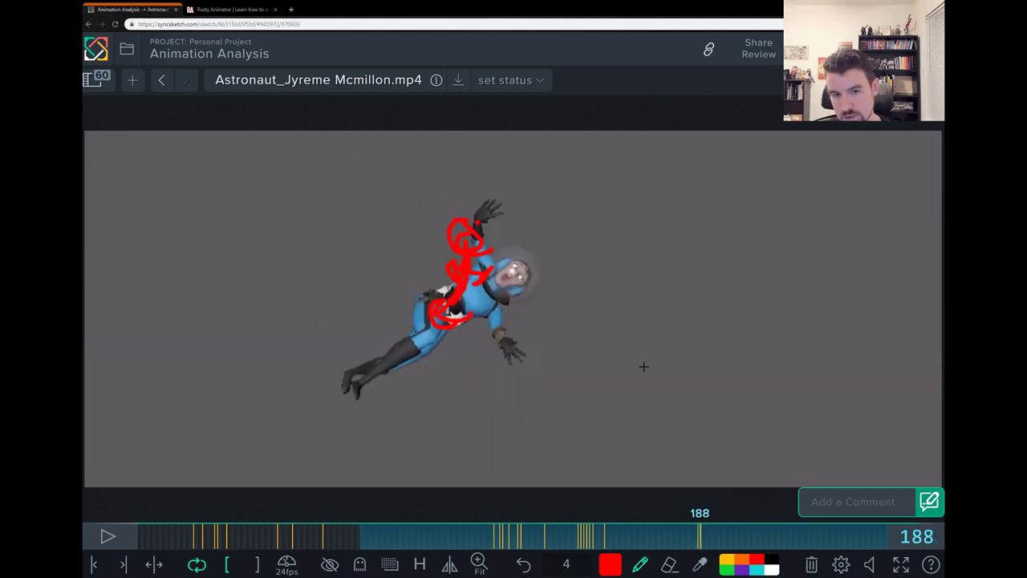
Advance to frame 197 and draw the astronaut's curved spine in red, with a circle above the upper back and a line off the raised foot.
scroll(617, 297, down, 3)
key(Right)
key(Right)
key(Right)
key(Right)
key(Right)
key(Right)
key(Right)
key(Right)
key(Right)
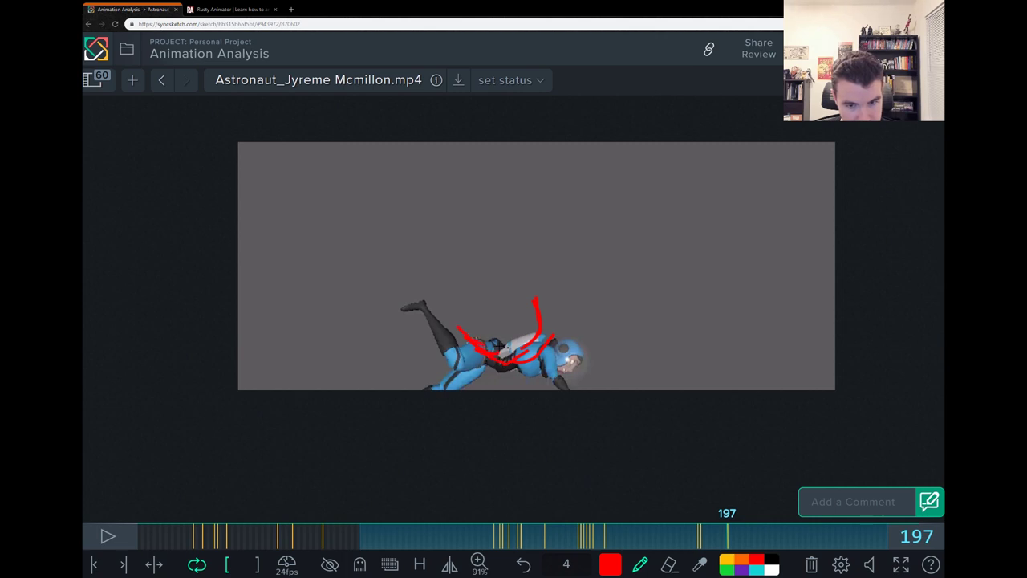
mouse_move(536, 296)
mouse_down()
mouse_move(526, 313)
mouse_move(553, 299)
mouse_move(544, 327)
mouse_up()
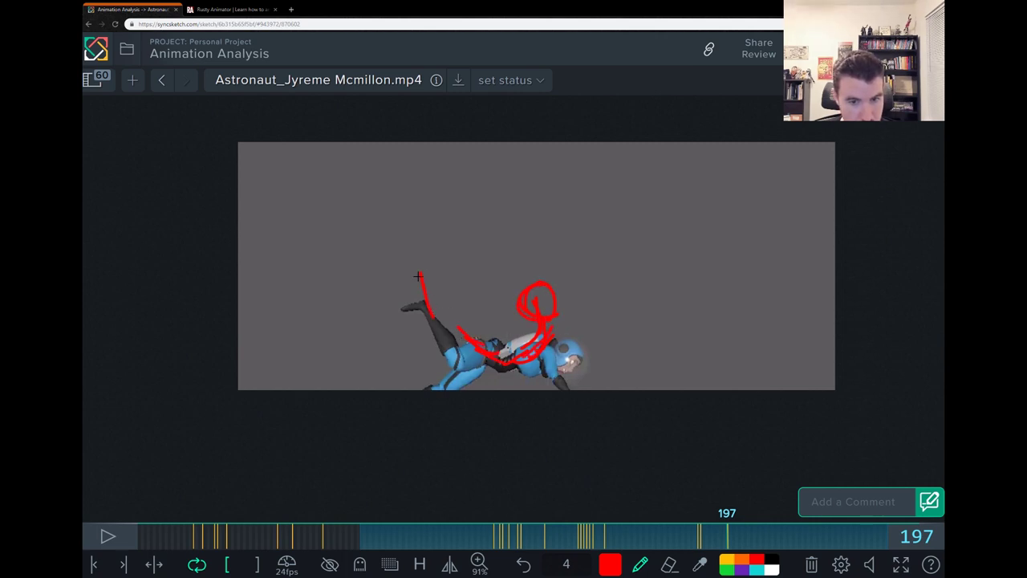
drag(536, 301, 524, 228)
Advance to frame 205 and clear the red arrow drawn beside the upturned legs.
key(shift+Right)
key(shift+Left)
click(734, 536)
drag(735, 536, 751, 535)
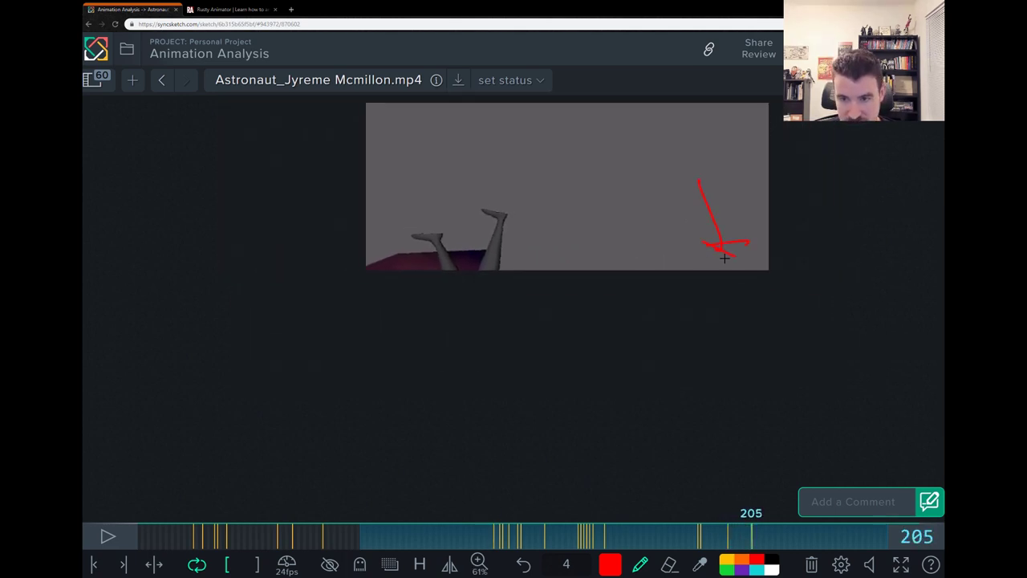
click(811, 564)
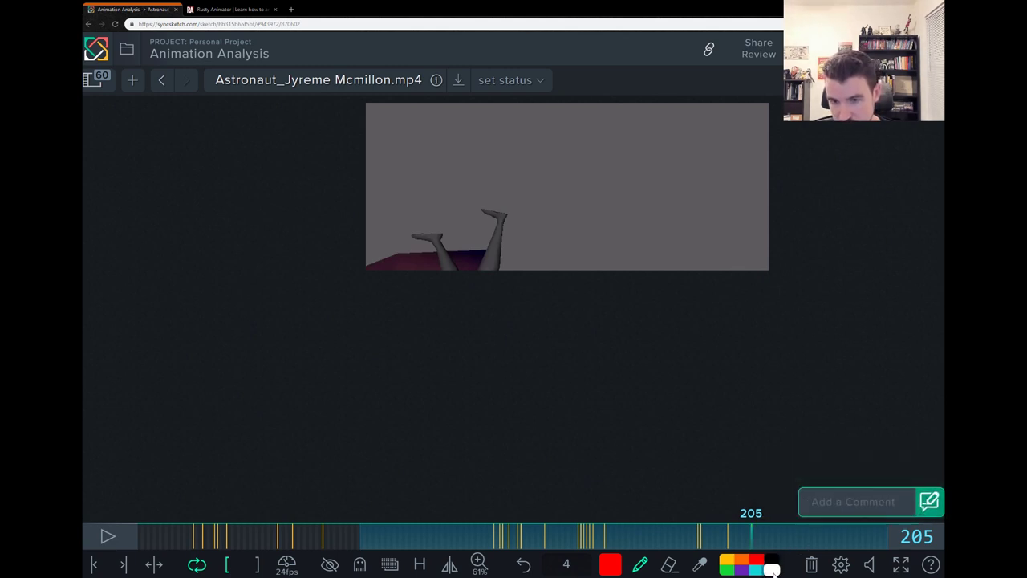
drag(616, 229, 544, 282)
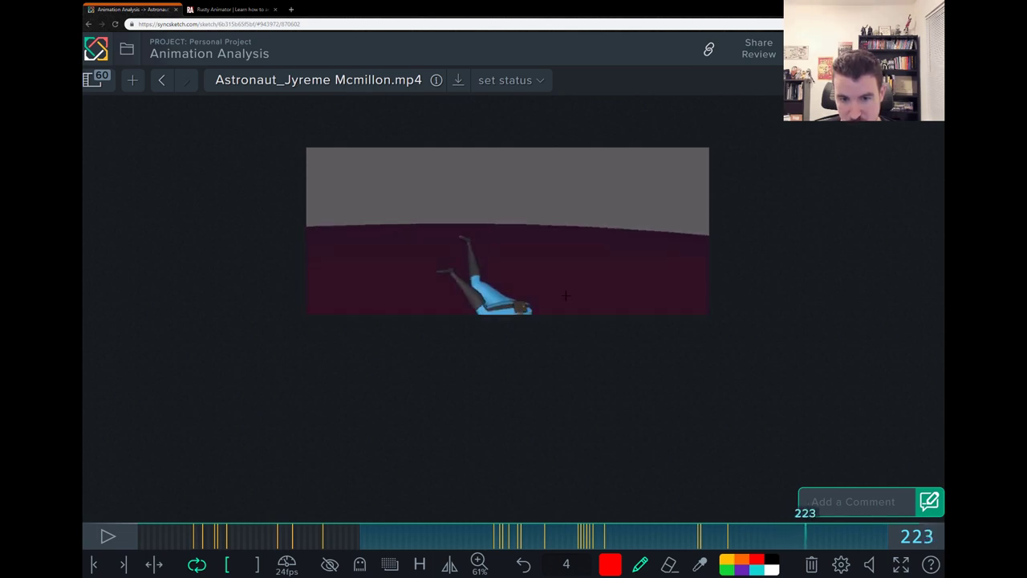
Play the fall up to frame 224, and try a curved red stroke across the landing astronaut's body.
drag(806, 539, 741, 506)
key(space)
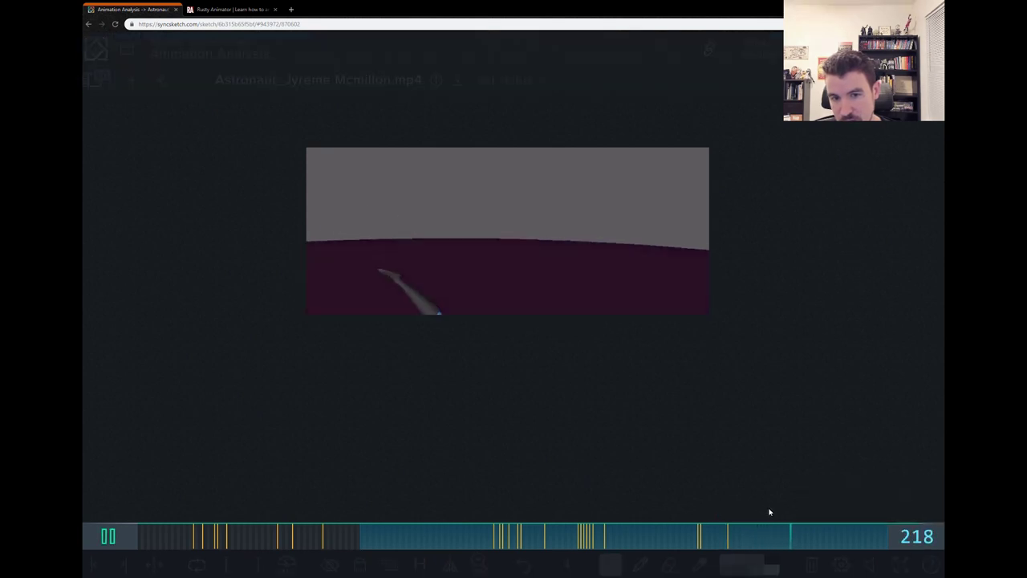
key(space)
drag(522, 222, 561, 314)
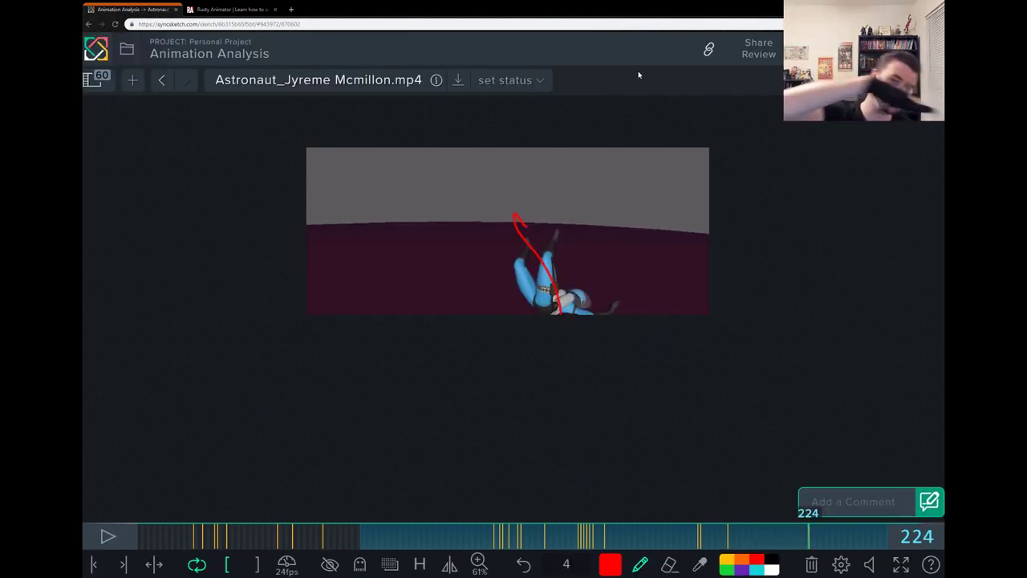
key(ctrl+z)
Return to frame 182 and draw a red downward arrow beside the astronaut and curved strokes off the upper back.
mouse_move(714, 536)
mouse_down()
mouse_move(658, 535)
mouse_move(684, 532)
mouse_up()
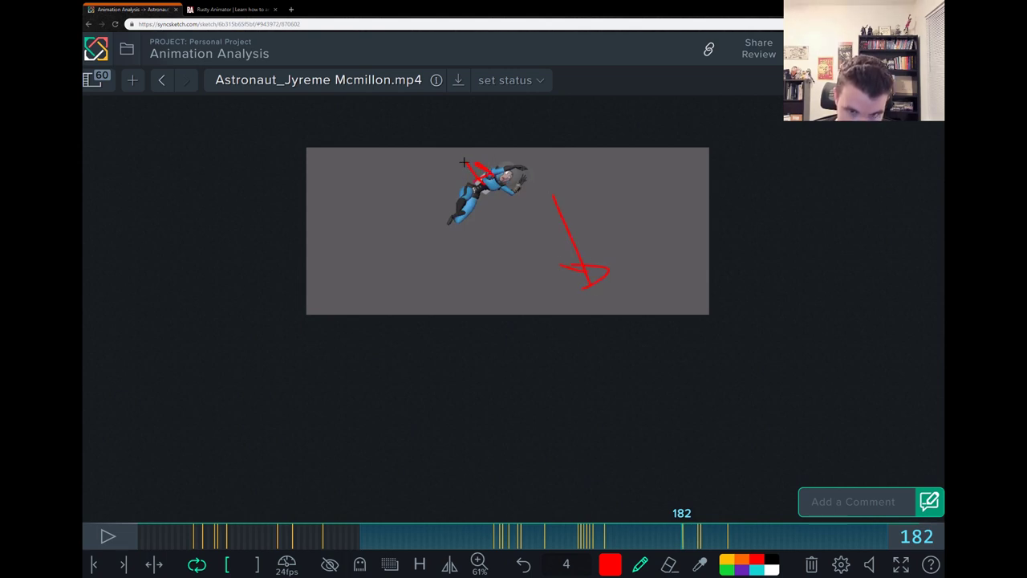
drag(473, 161, 449, 154)
key(f)
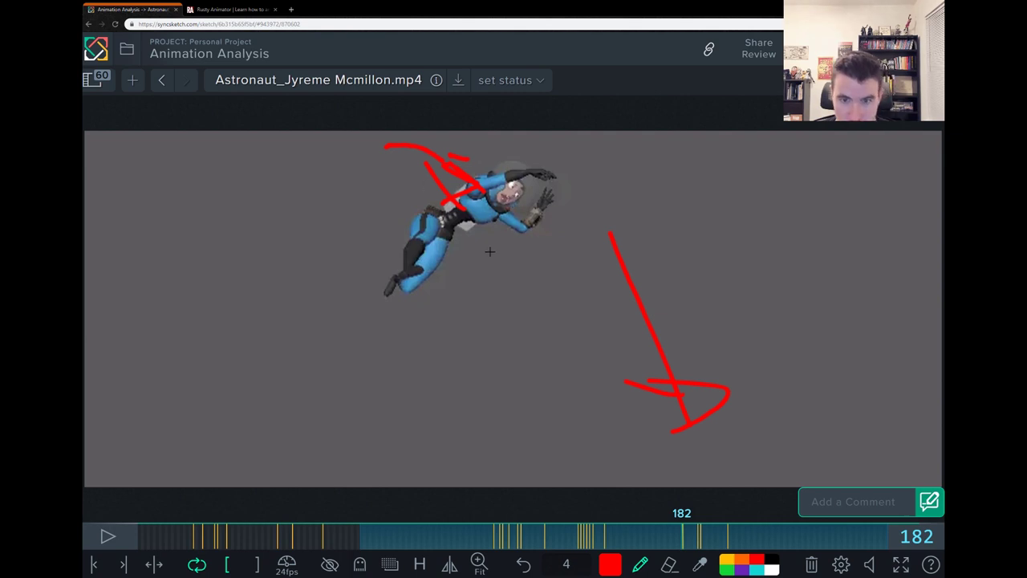
drag(489, 258, 511, 220)
Compare frames 182 to 185, and sketch red lines and a backward-pointing arrow behind the astronaut's torso on frame 182.
scroll(465, 242, down, 5)
key(Right)
key(Right)
key(Right)
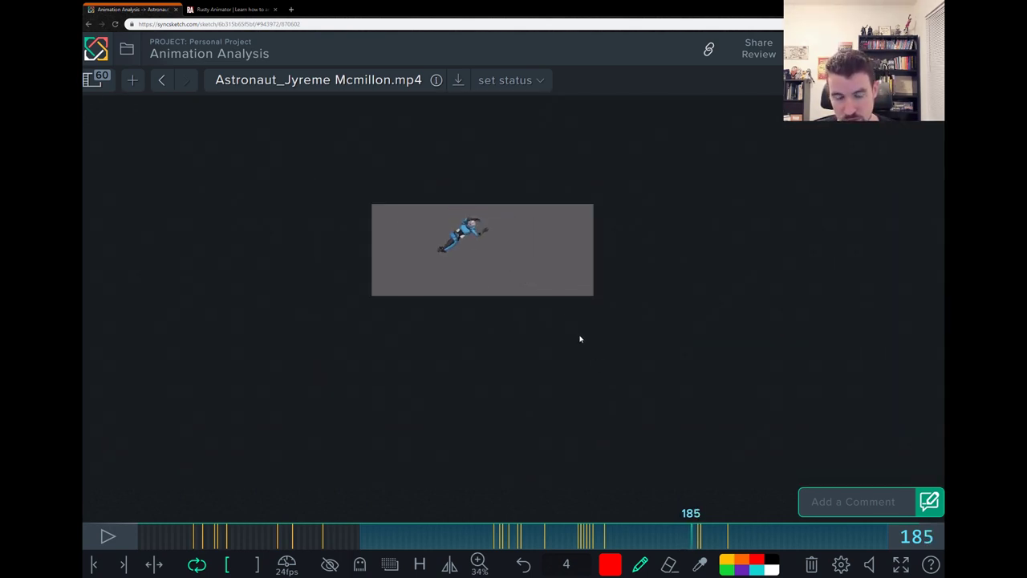
key(Left)
key(Left)
key(Left)
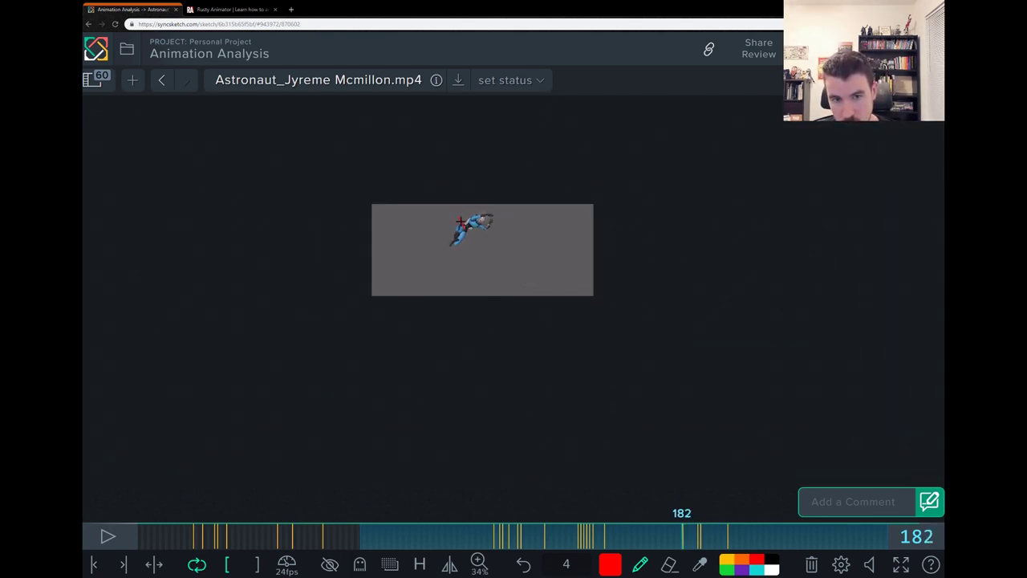
scroll(446, 235, up, 5)
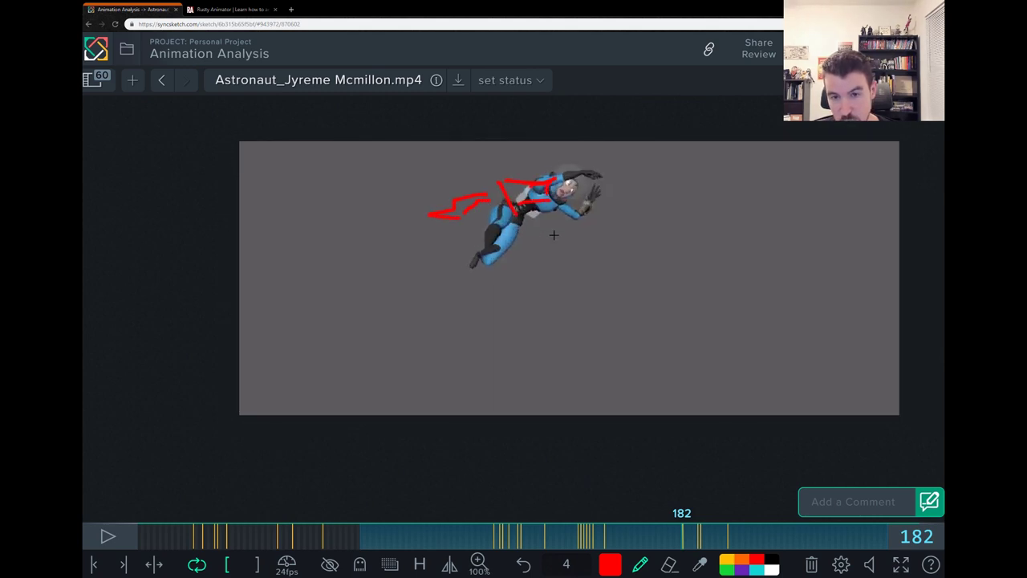
Review the astronaut's motion from frame 179 through the fall to the landed pose at frame 235.
mouse_move(673, 520)
mouse_down()
mouse_move(618, 522)
mouse_move(679, 514)
mouse_move(673, 517)
mouse_up()
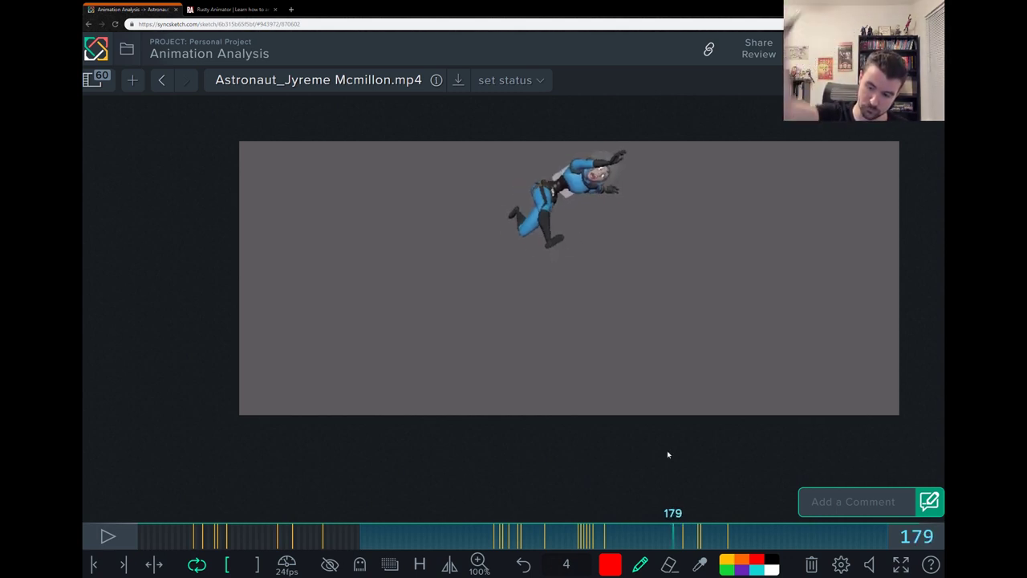
key(Right)
key(Right)
key(Right)
key(Right)
key(Right)
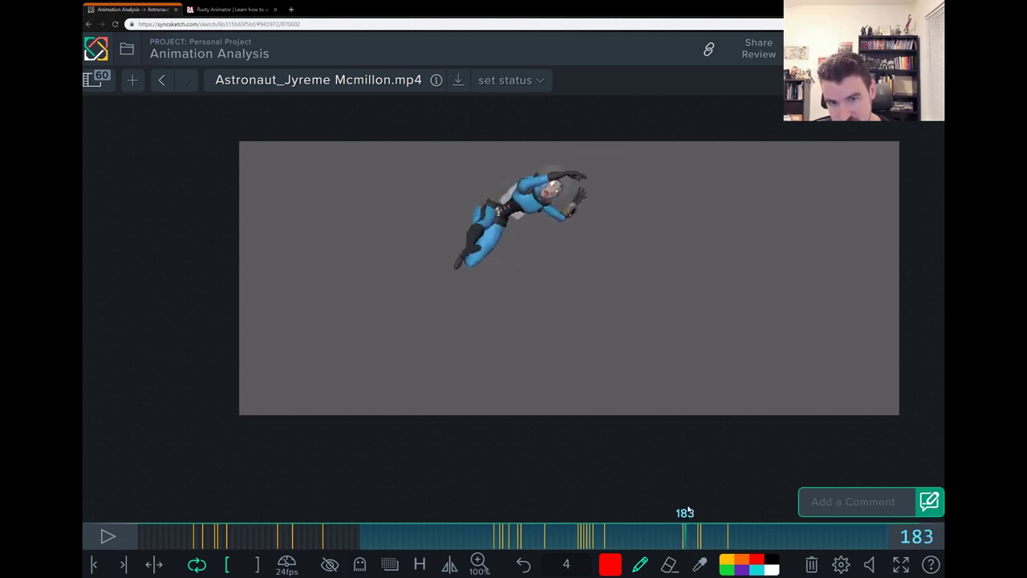
drag(684, 536, 852, 529)
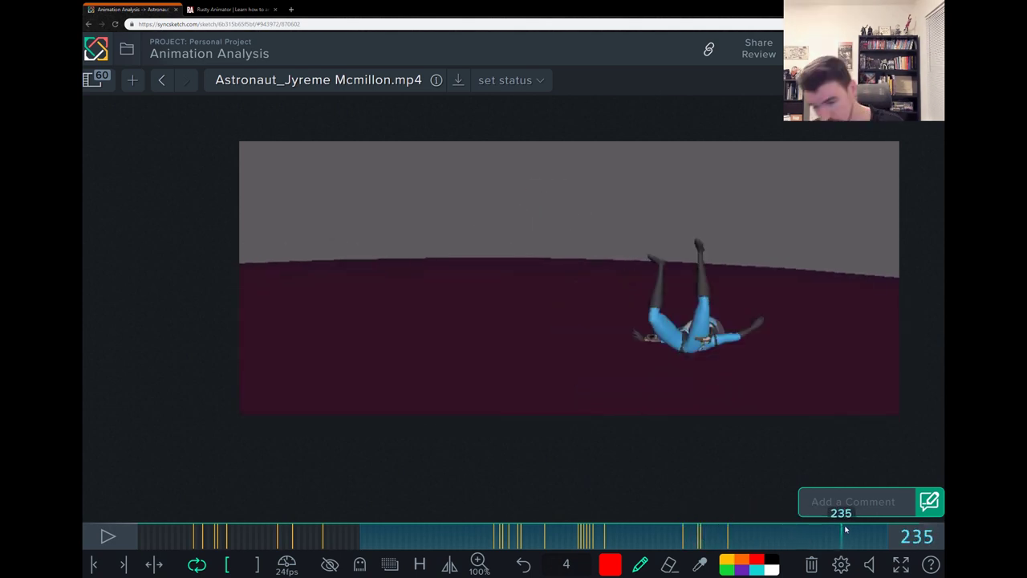
Flip through the landing frames around 229 and draw a red stroke on the ground near the astronaut on frame 229.
drag(845, 530, 821, 534)
key(Right)
key(Right)
key(Right)
key(Left)
key(Left)
key(Right)
key(Left)
drag(573, 408, 639, 406)
Step through the landed pose to frame 239, compare neighbouring frames, and mark the underside of the hips in red on frame 239.
key(Right)
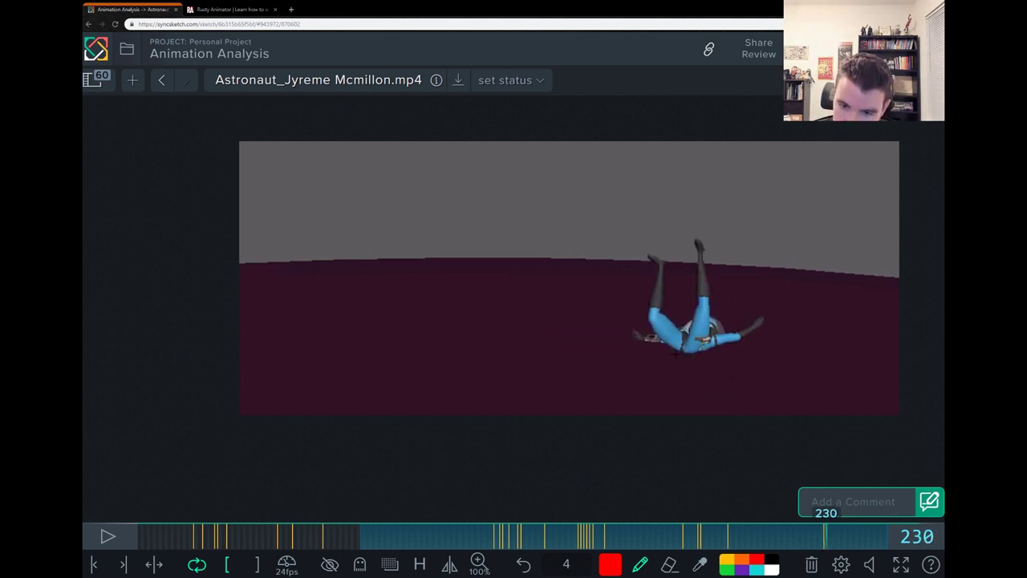
key(Right)
key(Right)
key(Right)
key(Right)
key(Right)
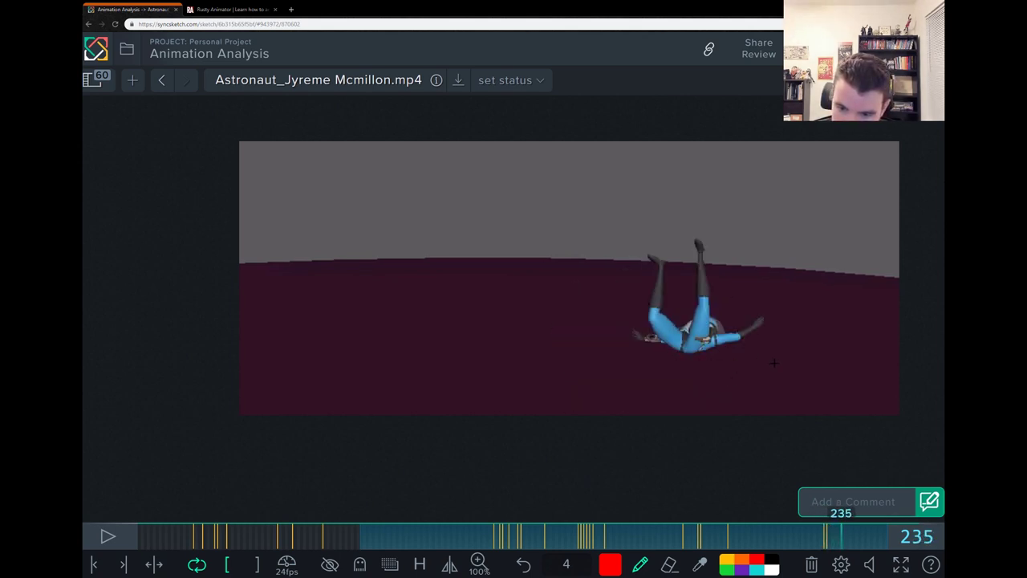
key(Right)
key(Right)
key(Right)
key(Right)
key(Right)
key(Right)
key(Left)
key(Left)
key(Left)
key(Right)
key(Right)
key(Left)
Compare frames 239 and 240 with ghosting turned on, marking the hips and a small red direction arrow on frame 240.
key(Right)
key(Left)
drag(700, 350, 681, 351)
key(Right)
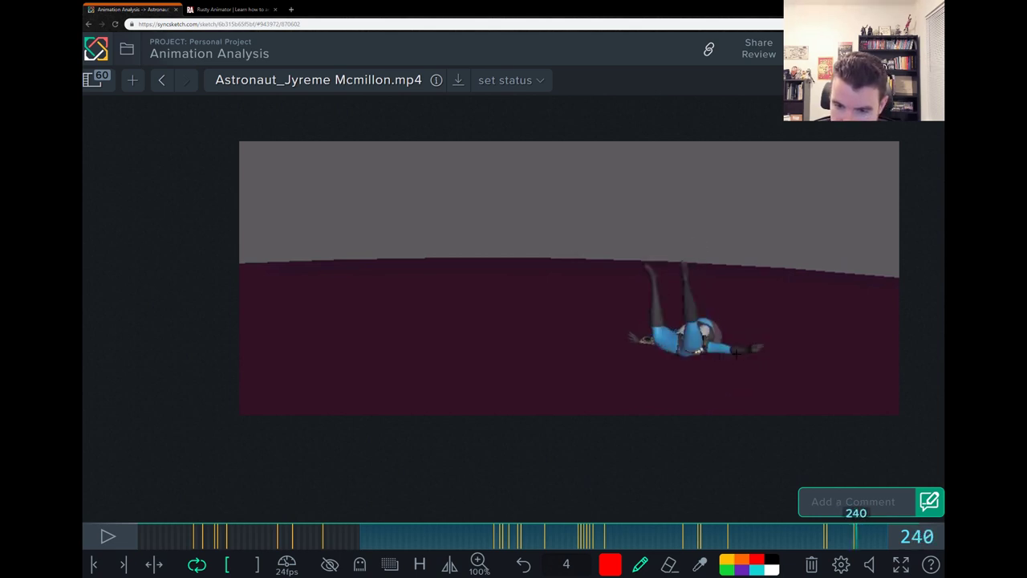
key(Left)
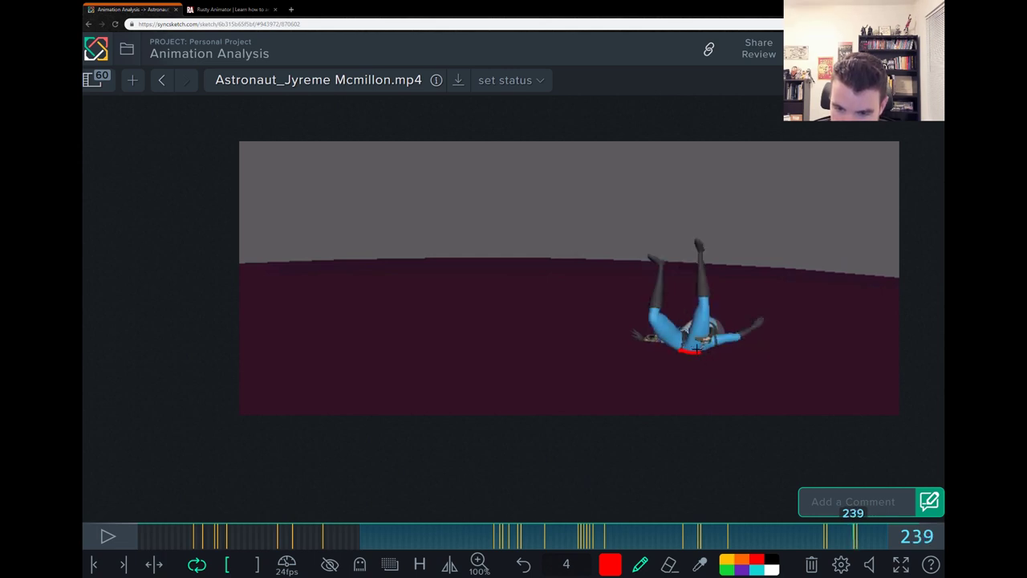
key(Right)
key(Left)
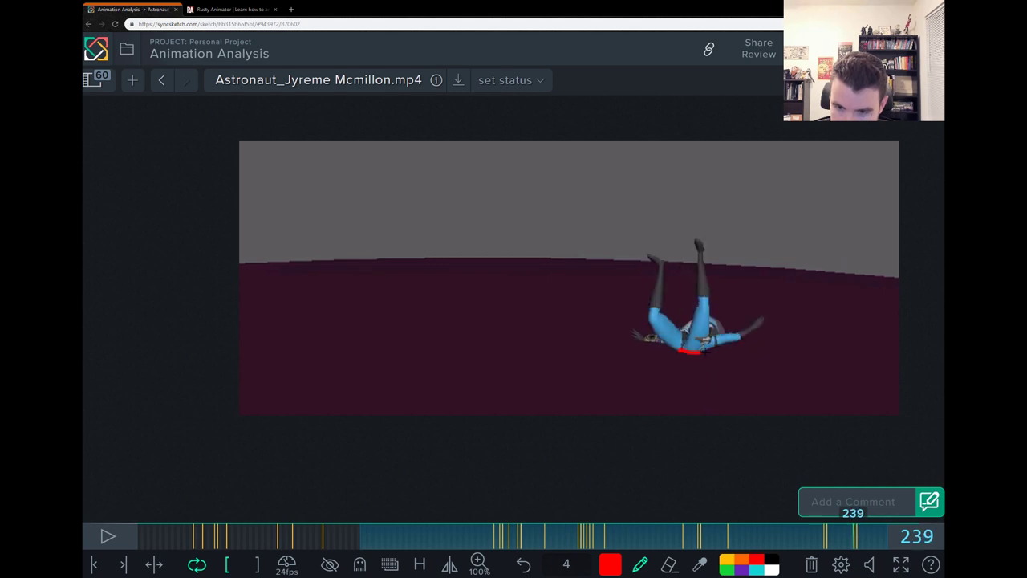
key(g)
key(Left)
key(Right)
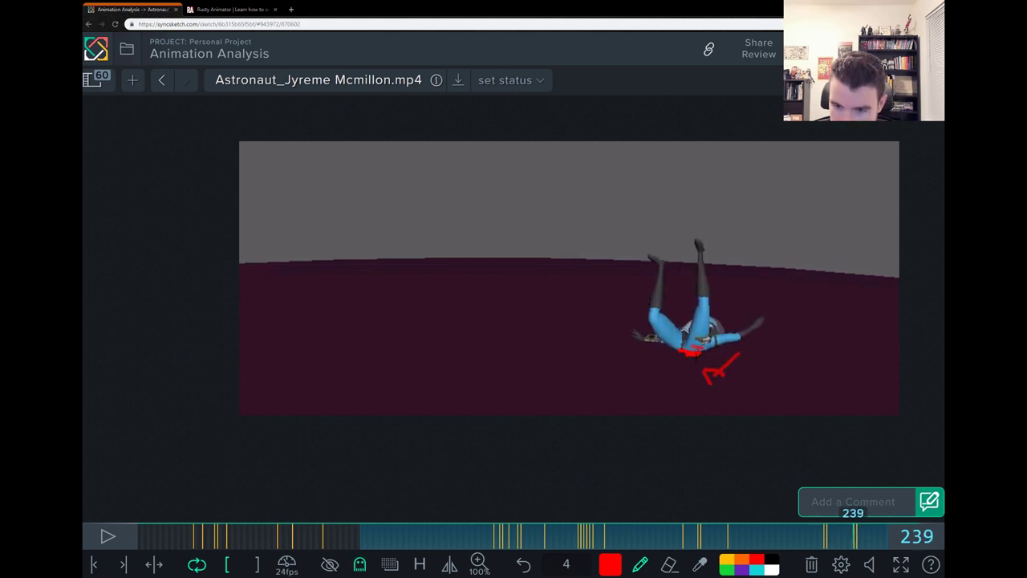
key(Right)
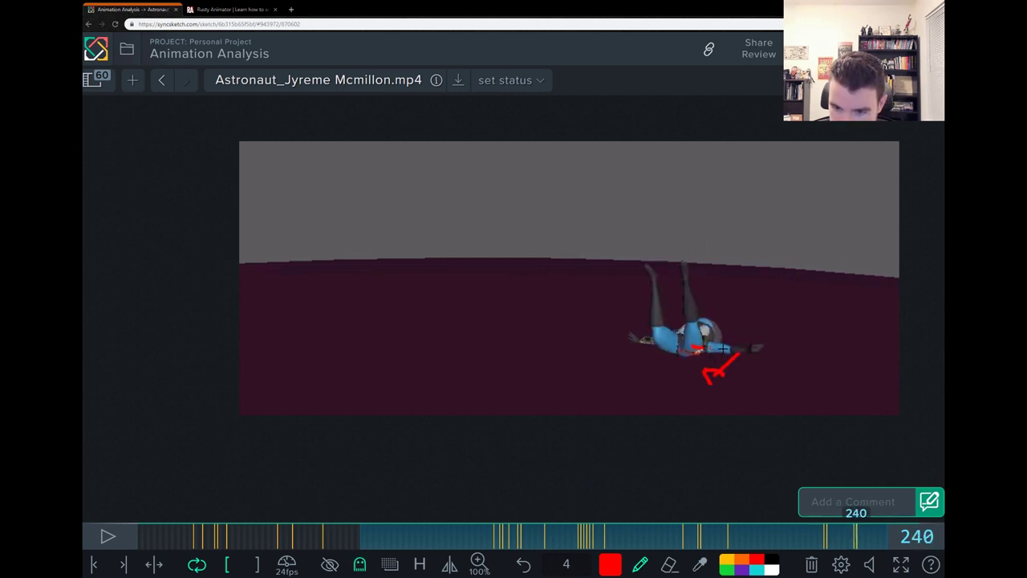
key(Left)
Advance to frame 243 and draw a long red curved arrow dropping to the ground and sweeping under the astronaut to the upper right.
key(Right)
key(Right)
key(Right)
key(Right)
key(Left)
key(Right)
drag(721, 337, 792, 325)
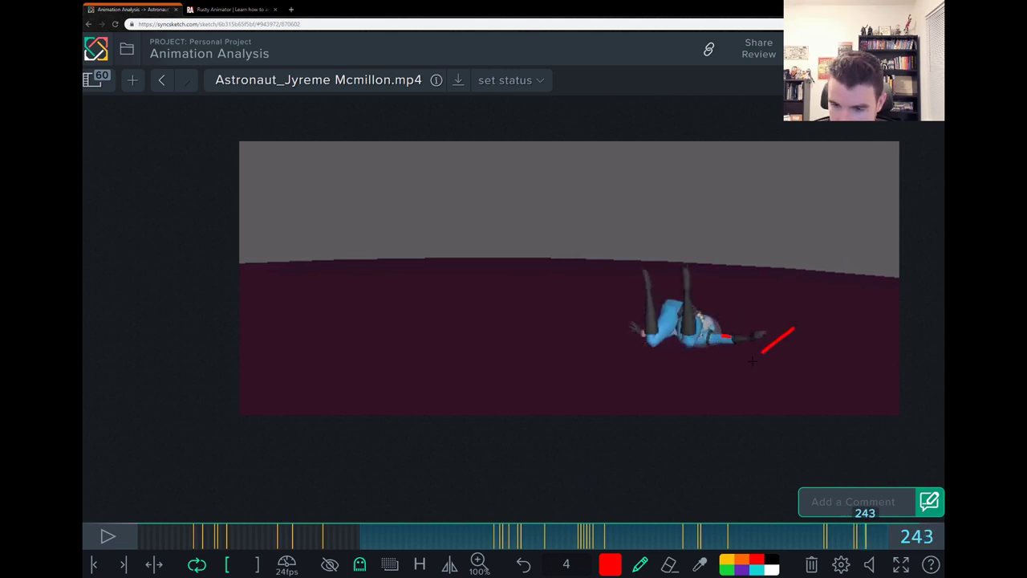
mouse_move(753, 359)
mouse_down()
mouse_move(480, 369)
mouse_move(524, 366)
mouse_move(483, 323)
mouse_move(477, 362)
mouse_move(478, 328)
mouse_move(488, 374)
mouse_move(488, 272)
mouse_move(482, 404)
mouse_up()
mouse_move(784, 319)
mouse_down()
mouse_move(819, 311)
mouse_move(829, 347)
mouse_up()
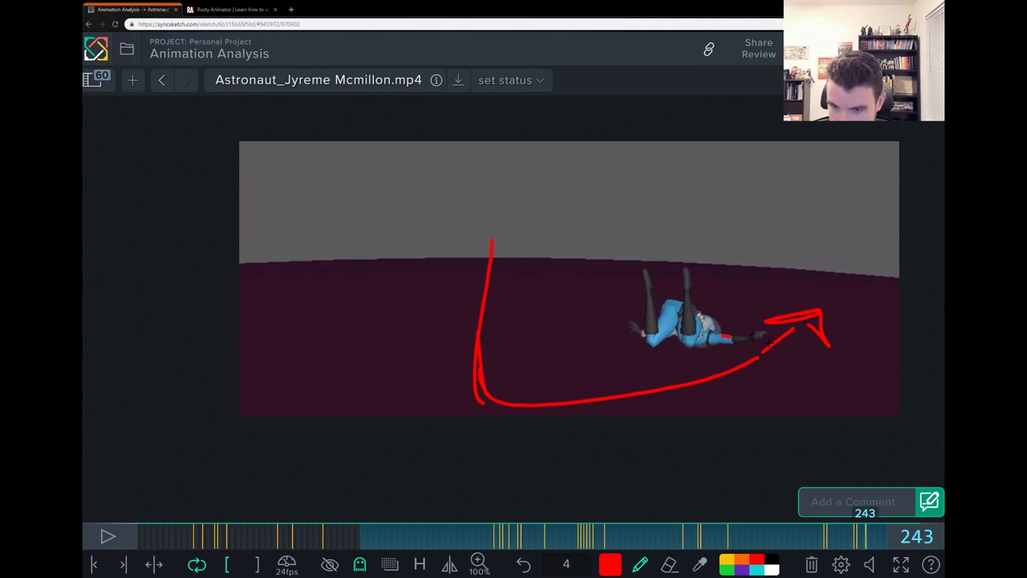
Add red spacing ticks along the curved arrow on frame 243, and a parallel curve under its right end.
drag(766, 342, 761, 356)
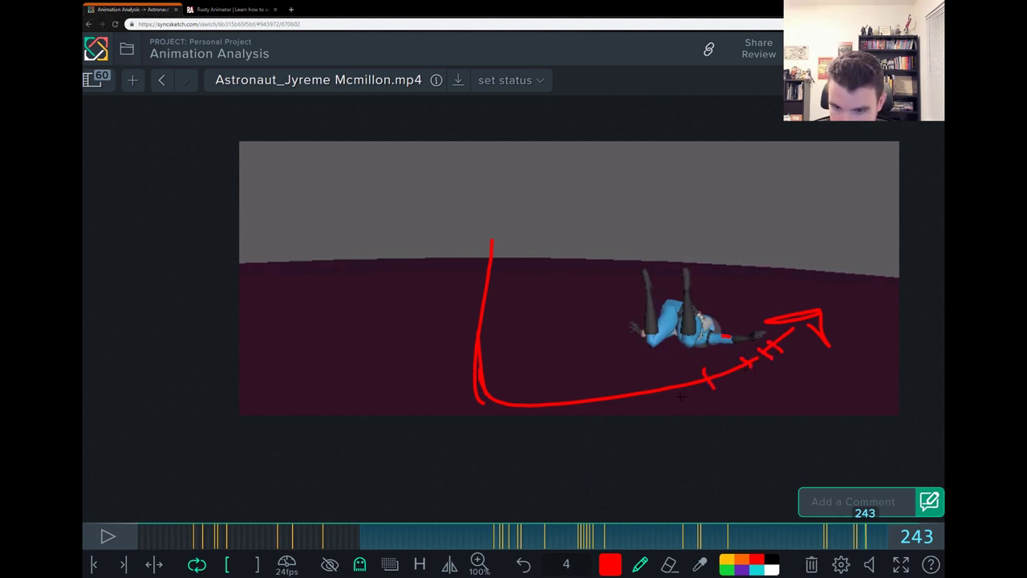
drag(641, 385, 644, 410)
drag(552, 394, 554, 414)
mouse_move(685, 404)
mouse_down()
mouse_move(762, 384)
mouse_move(805, 352)
mouse_up()
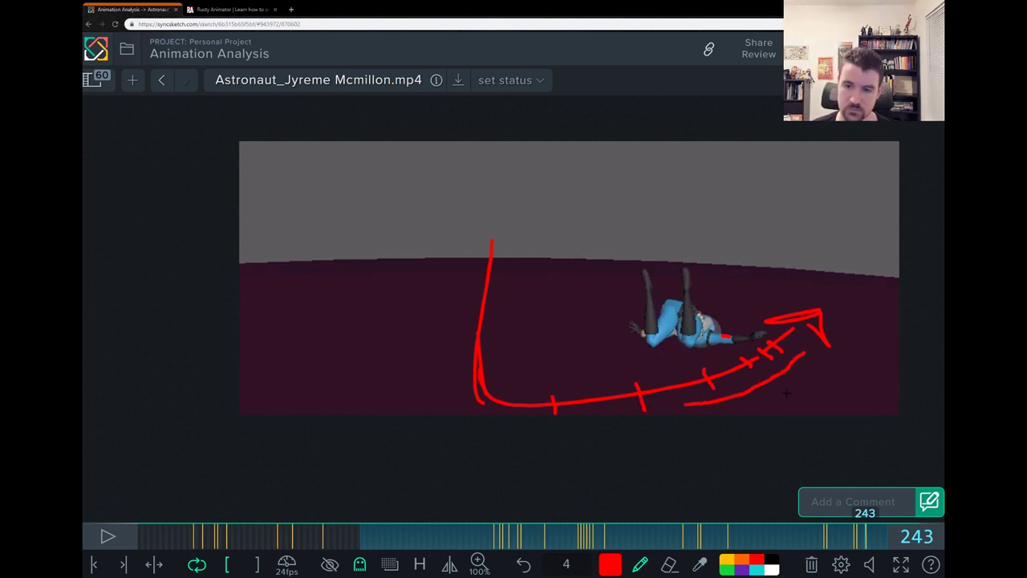
Go to frame 250 and trace the crouched astronaut's back, head, outstretched arm and both legs in green.
drag(867, 534, 894, 530)
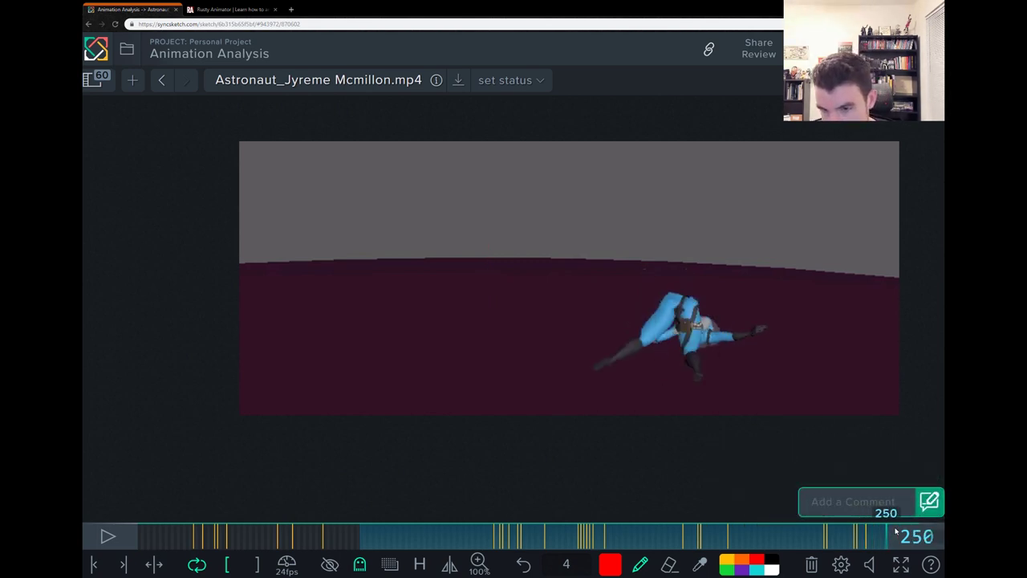
click(730, 566)
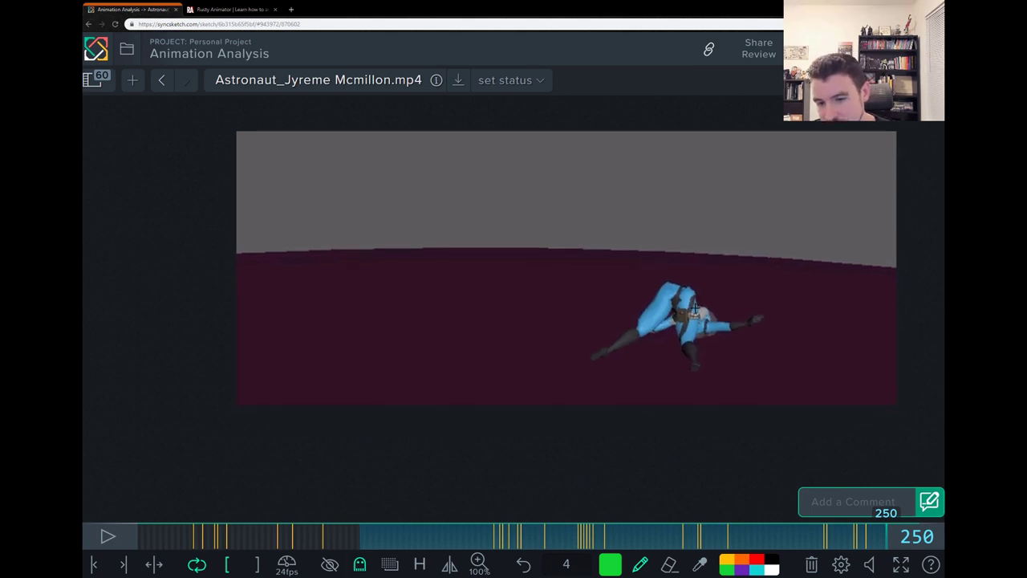
scroll(697, 317, up, 1)
mouse_move(686, 295)
mouse_down()
mouse_move(716, 327)
mouse_move(754, 328)
mouse_up()
drag(742, 321, 767, 315)
mouse_move(654, 284)
mouse_down()
mouse_move(613, 326)
mouse_move(642, 288)
mouse_move(658, 289)
mouse_move(674, 365)
mouse_up()
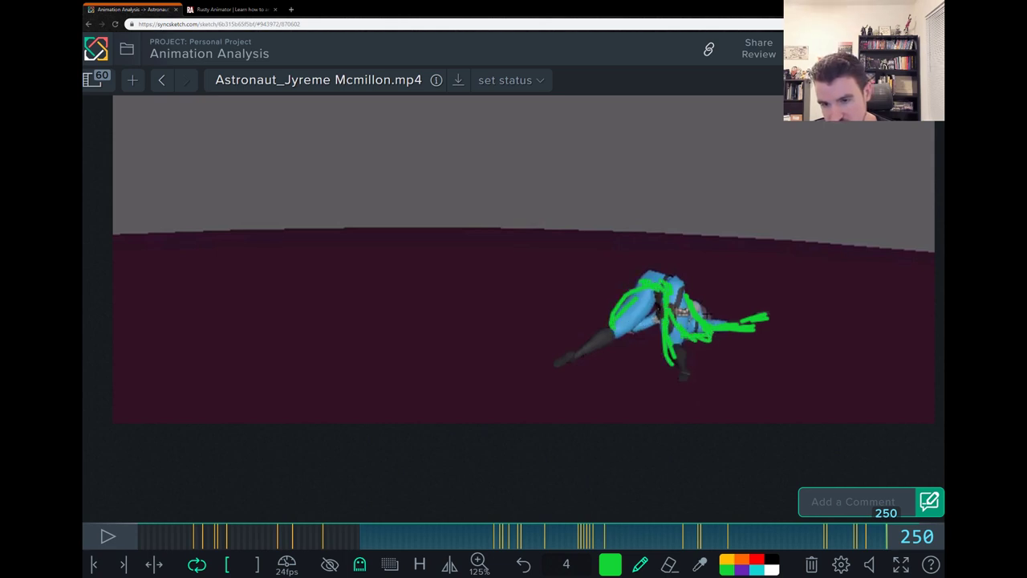
mouse_move(722, 319)
mouse_down()
mouse_move(684, 328)
mouse_move(673, 301)
mouse_move(697, 320)
mouse_move(681, 283)
mouse_up()
mouse_move(606, 345)
mouse_down()
mouse_move(586, 341)
mouse_move(562, 360)
mouse_up()
drag(678, 377, 680, 395)
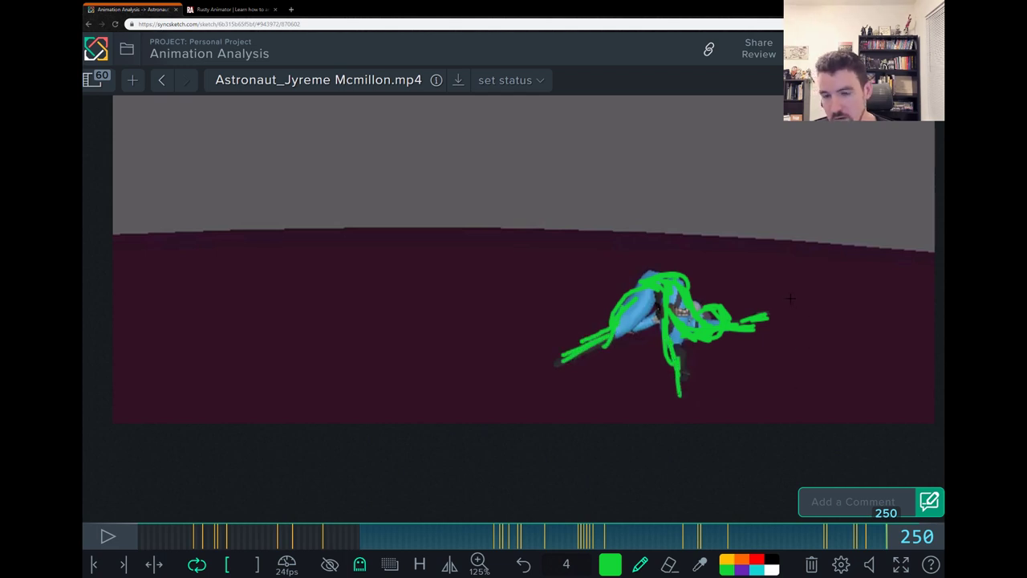
Draw a red box-shaped outline on the astronaut's back on frame 250, with red strokes extending up and away from it.
click(756, 559)
mouse_move(685, 289)
mouse_down()
mouse_move(716, 281)
mouse_move(705, 280)
mouse_move(721, 301)
mouse_move(704, 318)
mouse_move(689, 295)
mouse_up()
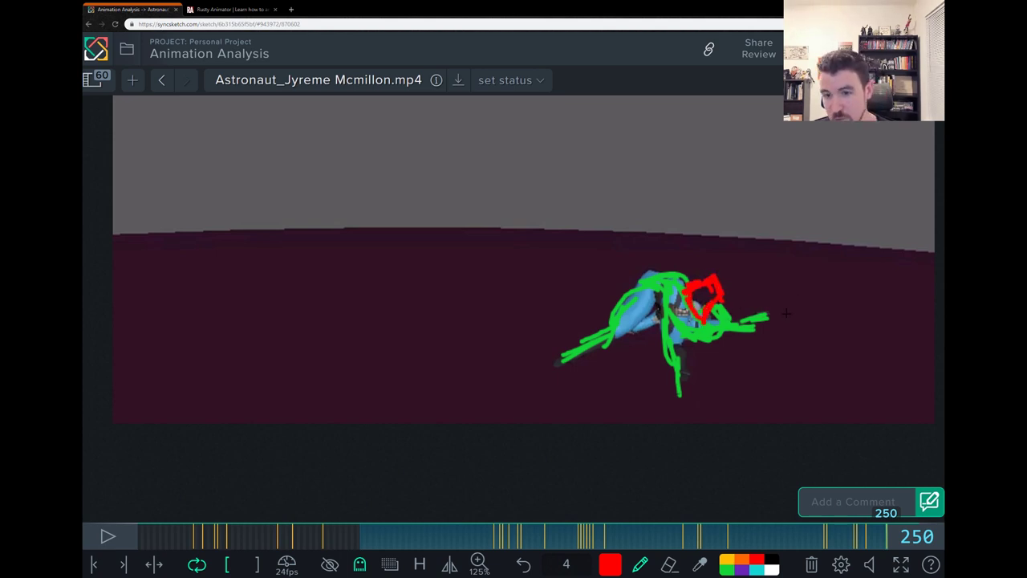
drag(694, 287, 719, 286)
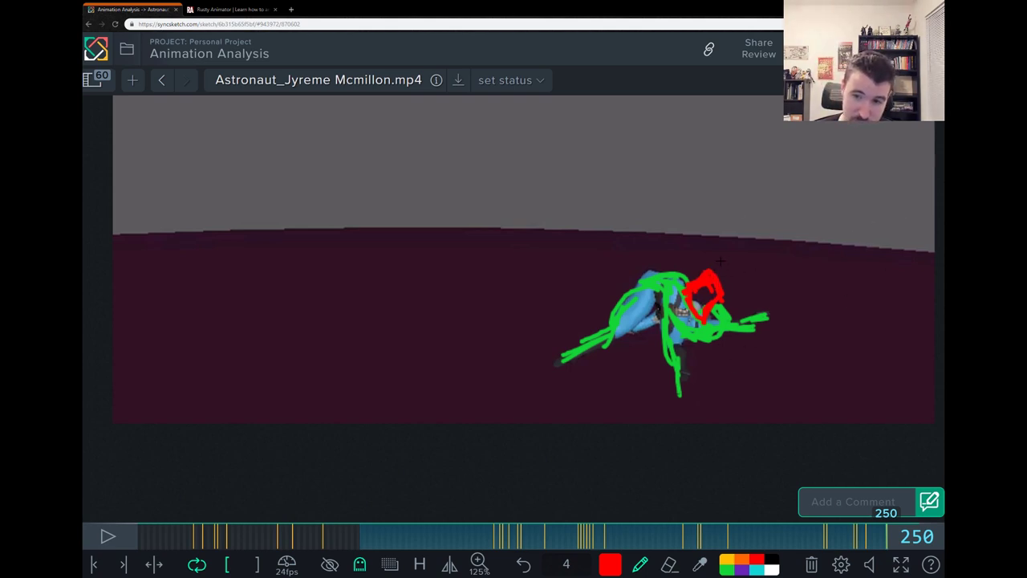
mouse_move(715, 265)
mouse_down()
mouse_move(744, 248)
mouse_move(735, 281)
mouse_up()
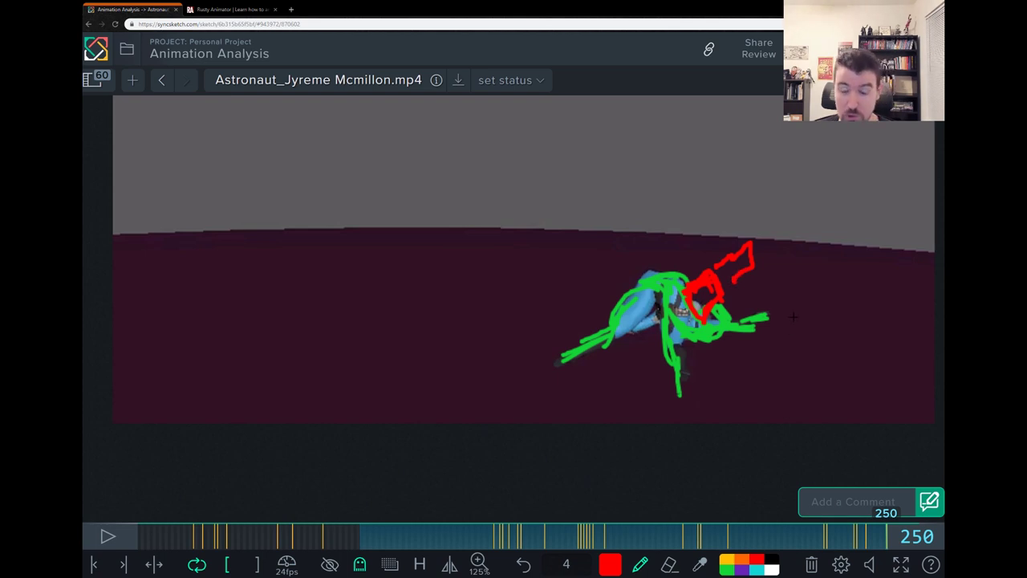
Undo the red strokes extending away from the box outline on frame 250, and turn ghosting off.
key(ctrl+z)
key(ctrl+z)
key(ctrl+z)
scroll(754, 265, down, 5)
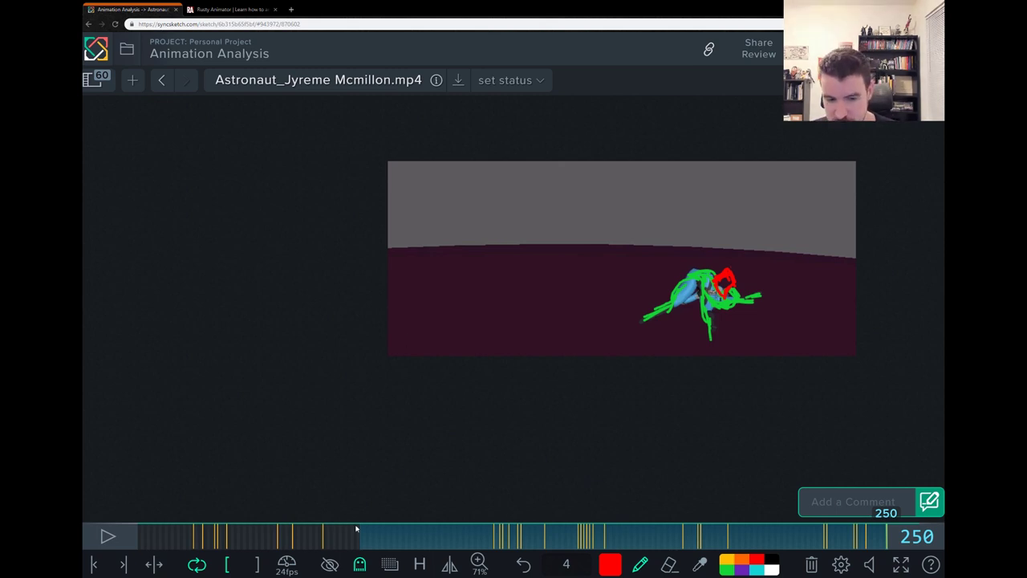
key(ctrl+g)
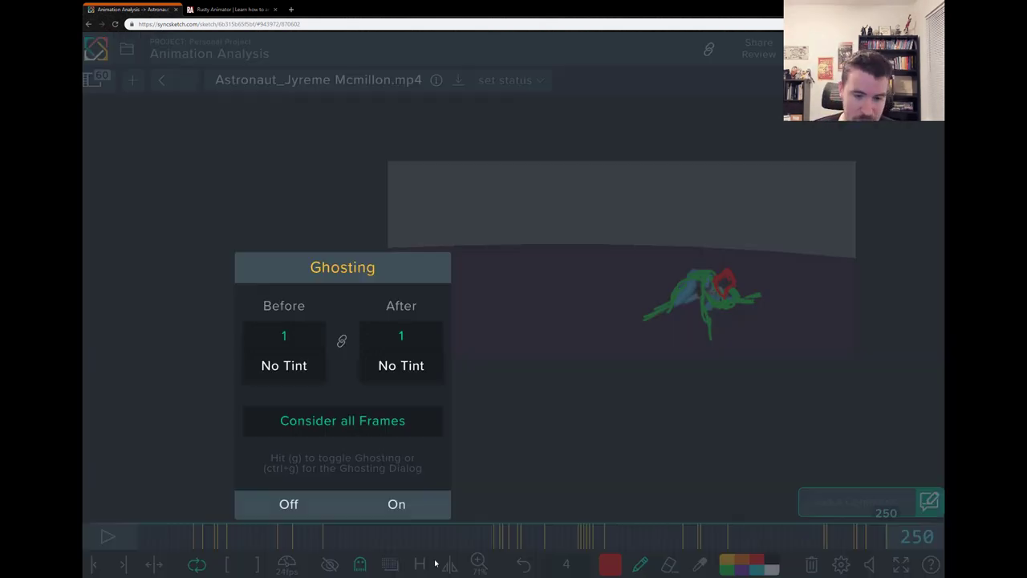
click(287, 503)
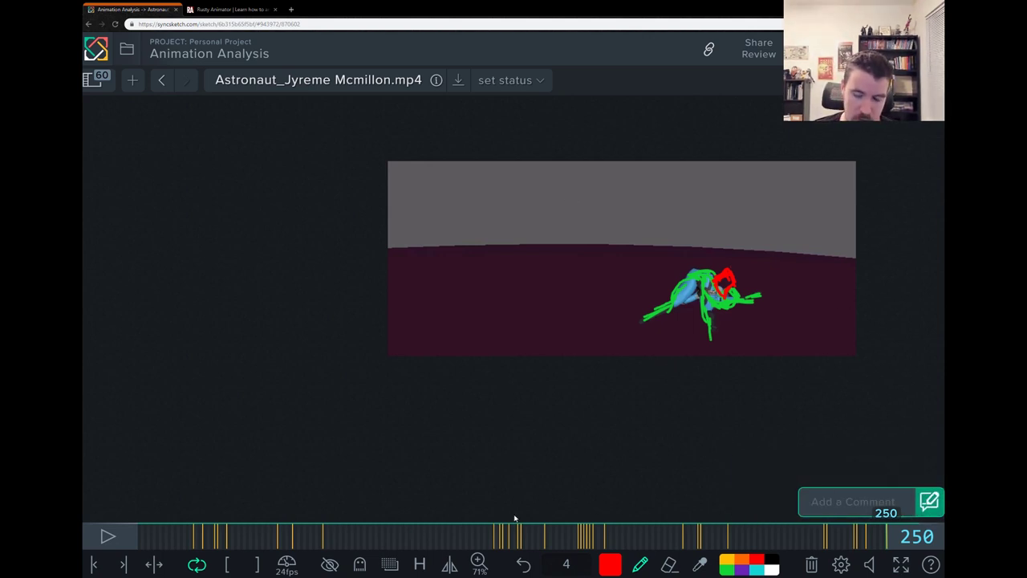
Play the clip from near its beginning, pausing at frame 39 and again at frame 78.
drag(852, 540, 171, 536)
click(108, 535)
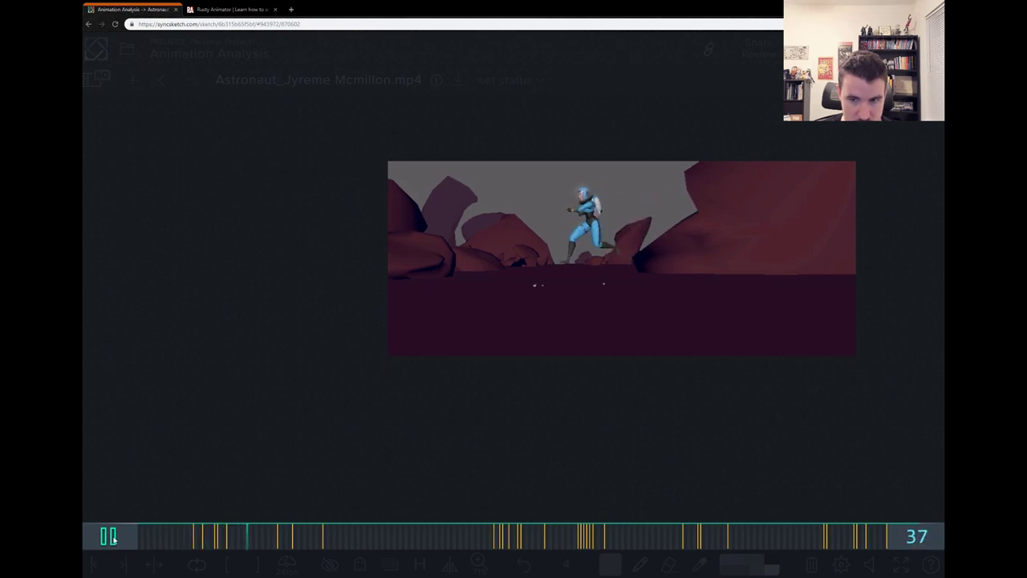
click(108, 536)
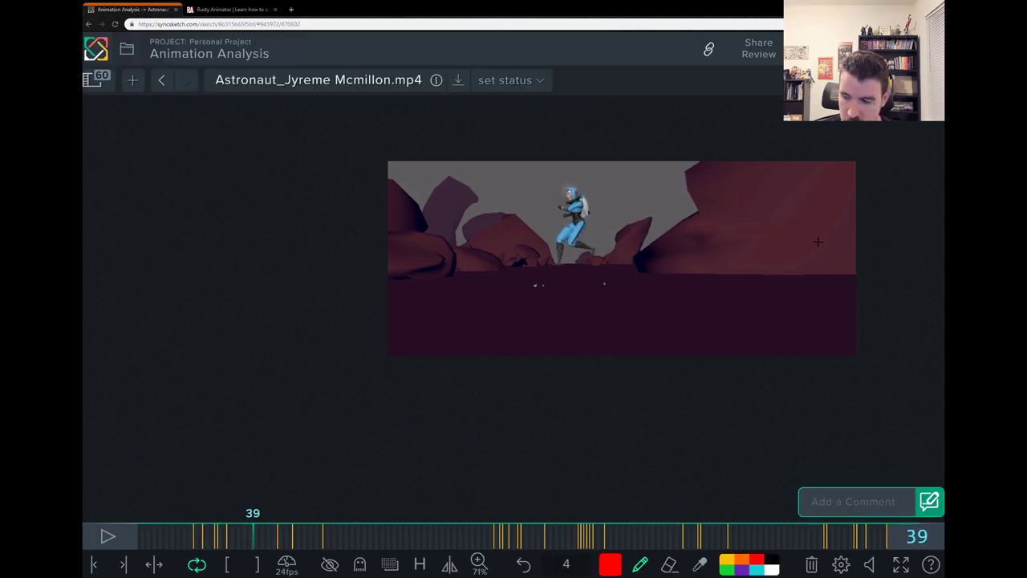
key(space)
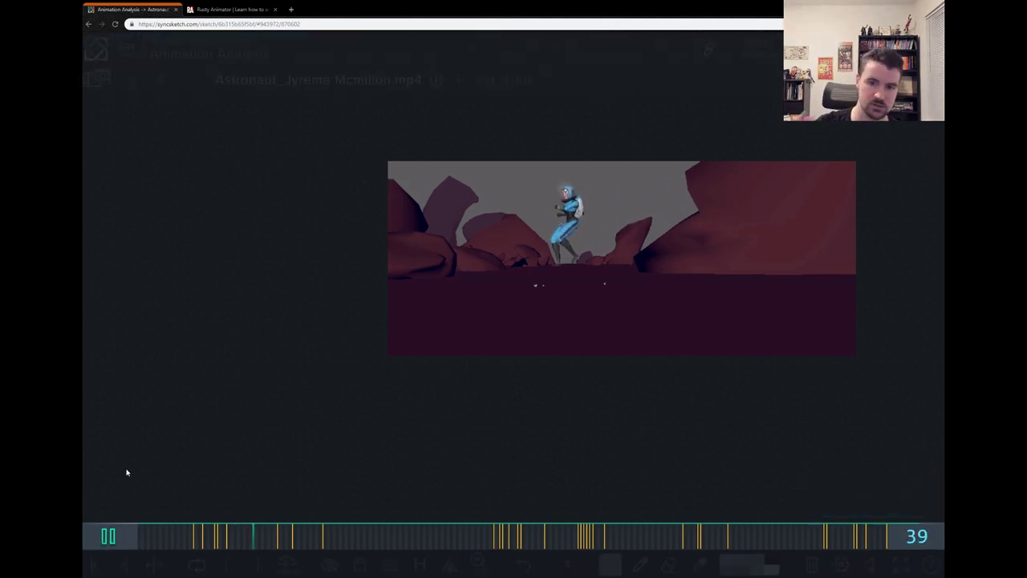
key(space)
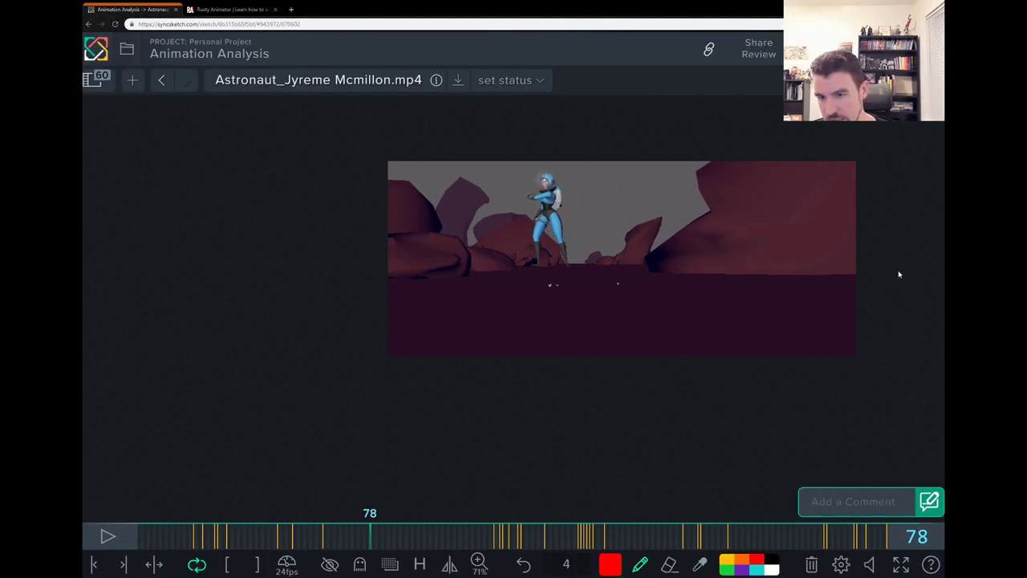
Sketch and undo a red path from the right cliff down across the ground on frame 78, and scrub through the clip.
mouse_move(830, 212)
mouse_down()
mouse_move(795, 194)
mouse_move(715, 273)
mouse_move(711, 292)
mouse_move(451, 335)
mouse_up()
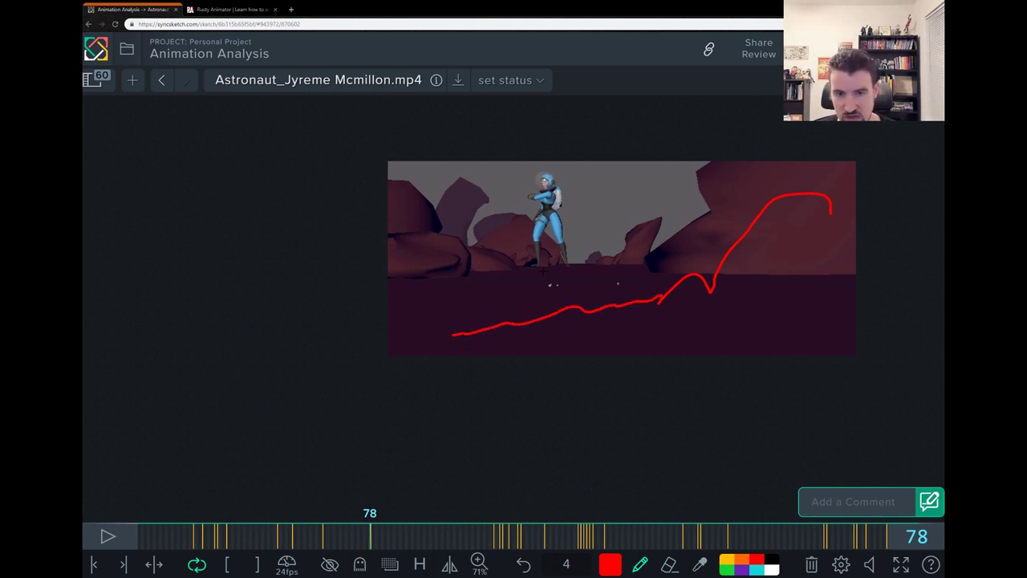
key(ctrl+z)
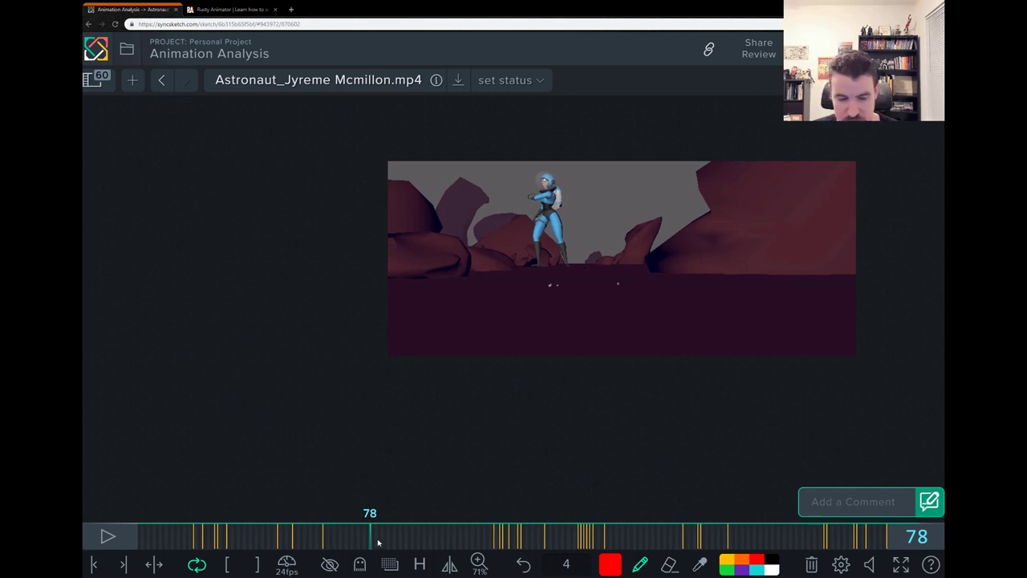
mouse_move(380, 548)
mouse_down()
mouse_move(475, 514)
mouse_move(451, 513)
mouse_move(628, 497)
mouse_move(645, 529)
mouse_move(886, 526)
mouse_up()
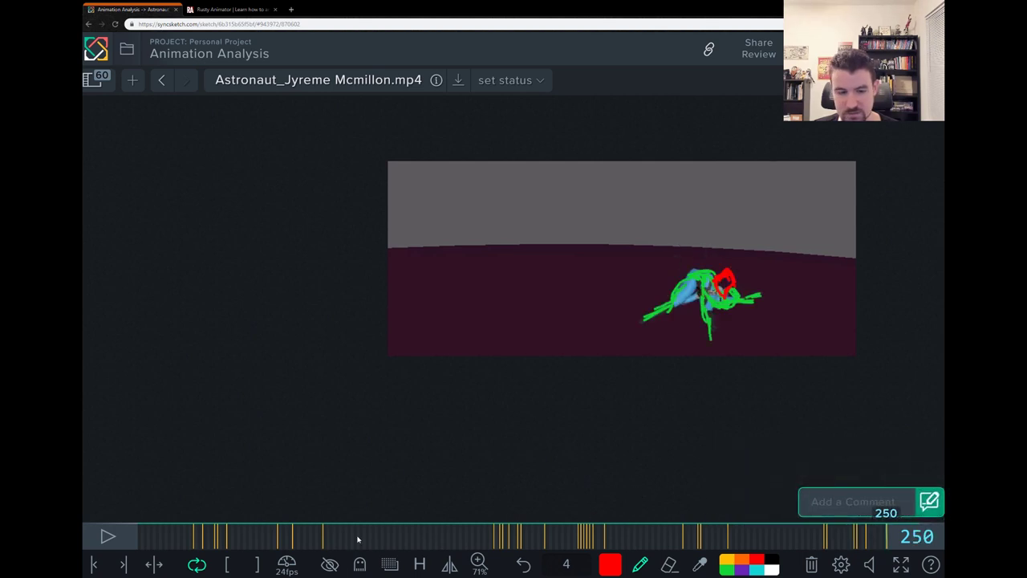
click(139, 536)
mouse_move(173, 529)
mouse_down()
mouse_move(358, 529)
mouse_move(140, 530)
mouse_move(383, 513)
mouse_up()
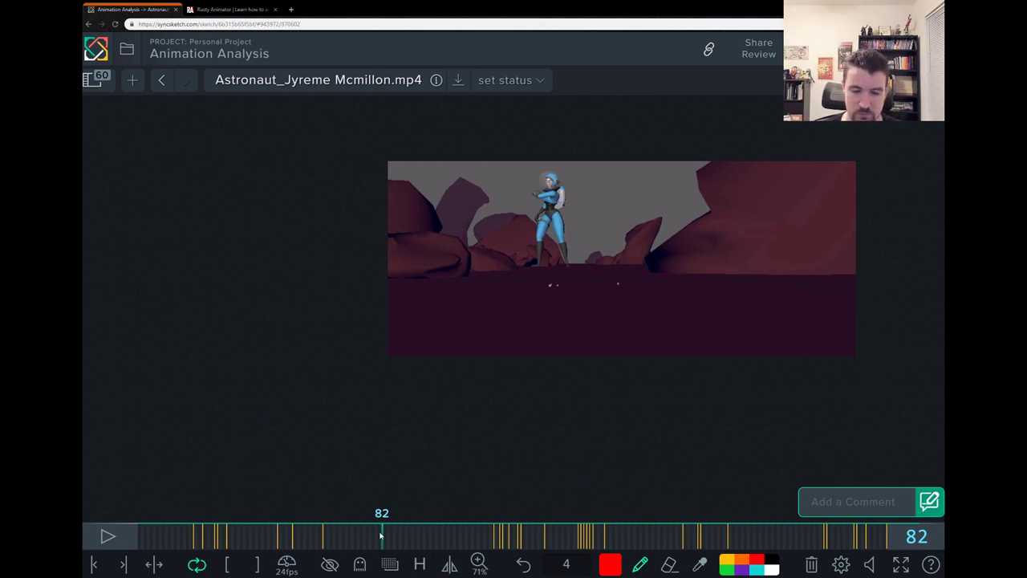
Go to frame 24, sketch a red path arcing over the right cliff and down across the ground, and undo it.
mouse_move(356, 539)
mouse_down()
mouse_move(158, 536)
mouse_move(207, 536)
mouse_up()
mouse_move(777, 234)
mouse_down()
mouse_move(617, 286)
mouse_move(546, 288)
mouse_move(490, 313)
mouse_move(388, 323)
mouse_up()
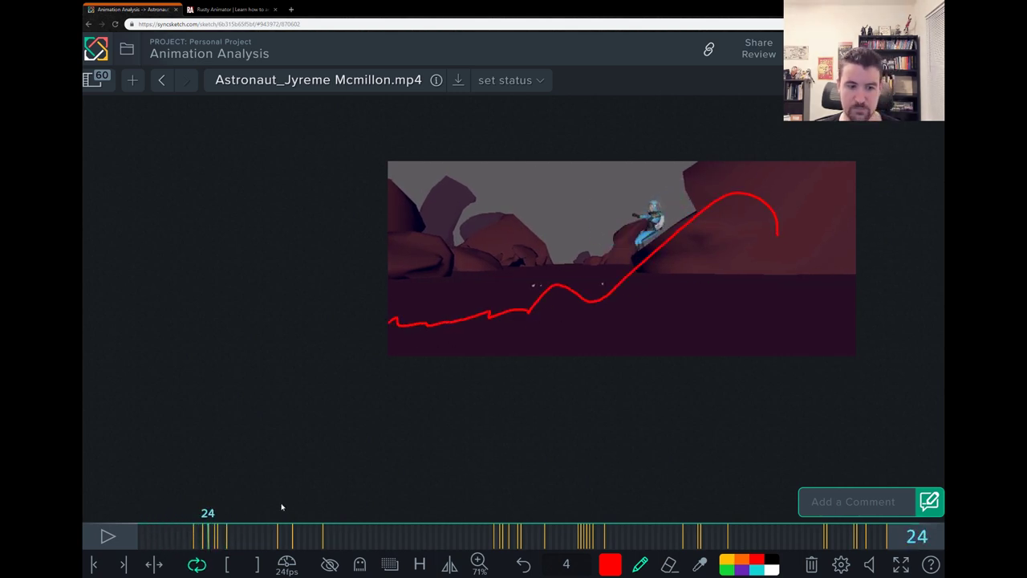
key(ctrl+z)
Go to frame 80, handwrite a short red frame-count note below the right cliff, and clear it.
drag(215, 540, 376, 536)
drag(675, 281, 684, 293)
drag(696, 283, 727, 286)
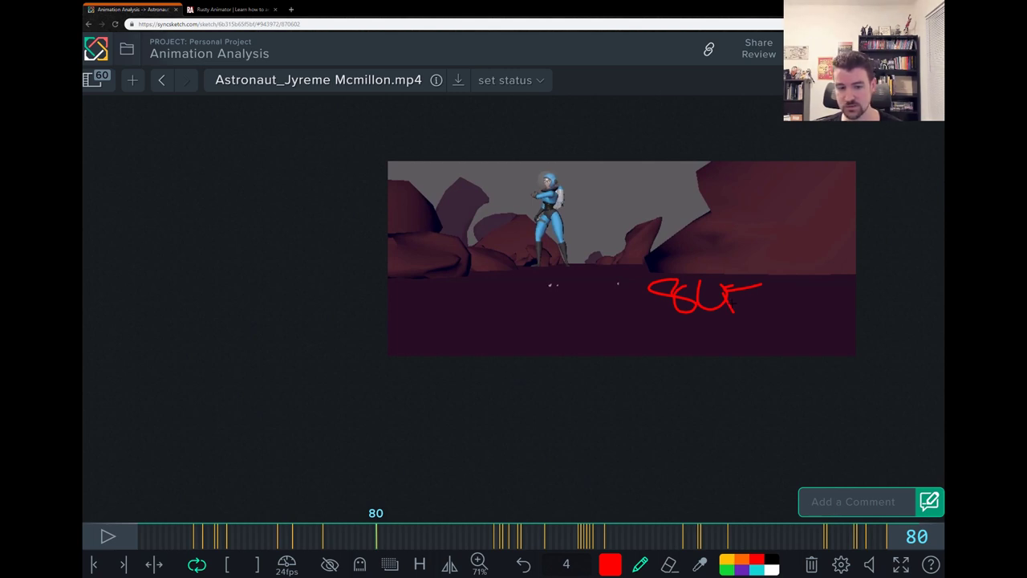
key(Delete)
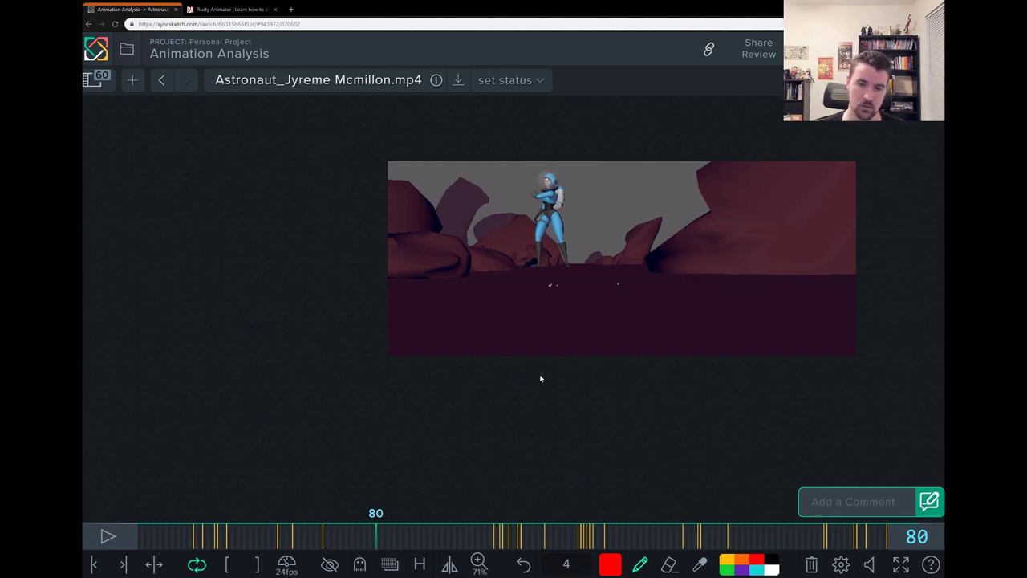
Draw a white vertical drop line ending in small bounces on frame 80, clearing it and redrawing it nearer the right cliff.
click(771, 569)
mouse_move(616, 164)
mouse_down()
mouse_move(610, 303)
mouse_move(615, 239)
mouse_move(640, 286)
mouse_up()
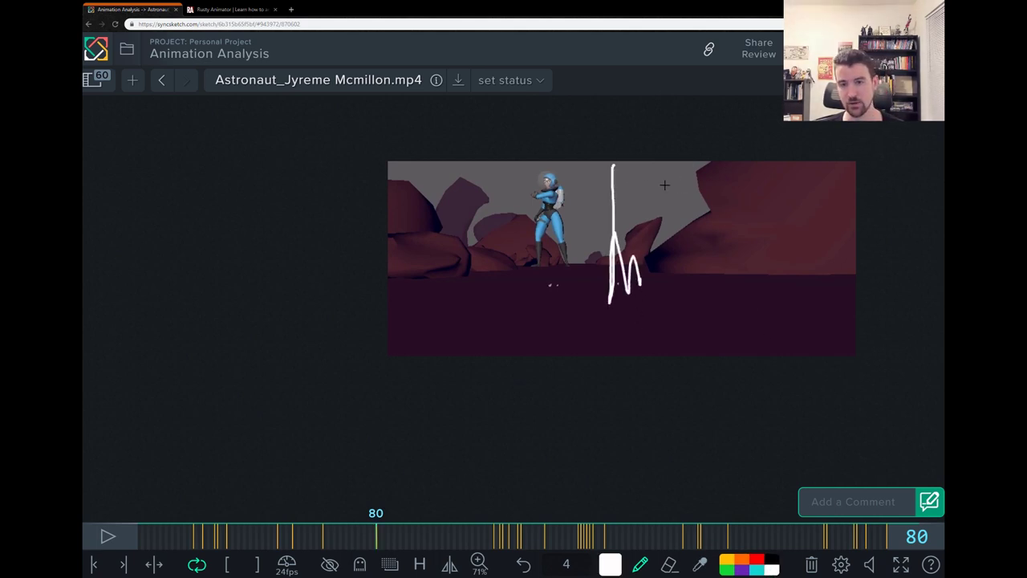
key(Delete)
drag(653, 165, 664, 273)
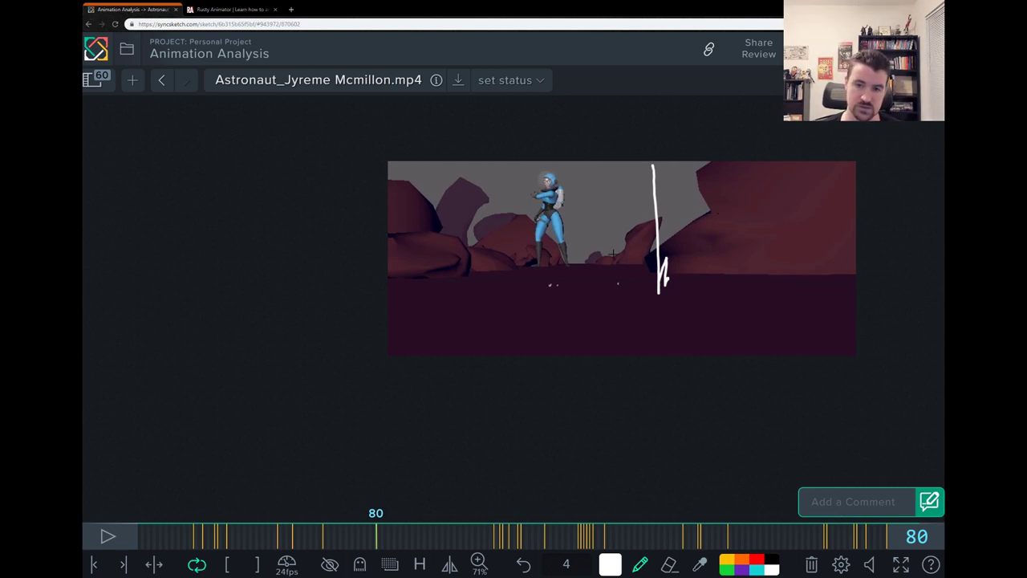
Sketch and erase a white path descending across the ground on frame 80, and handwrite "12F" beside the vertical drop line.
mouse_move(619, 226)
mouse_down()
mouse_move(502, 255)
mouse_move(434, 295)
mouse_move(374, 313)
mouse_up()
key(e)
mouse_move(598, 228)
mouse_down()
mouse_move(522, 286)
mouse_move(390, 305)
mouse_up()
key(p)
drag(712, 252, 727, 266)
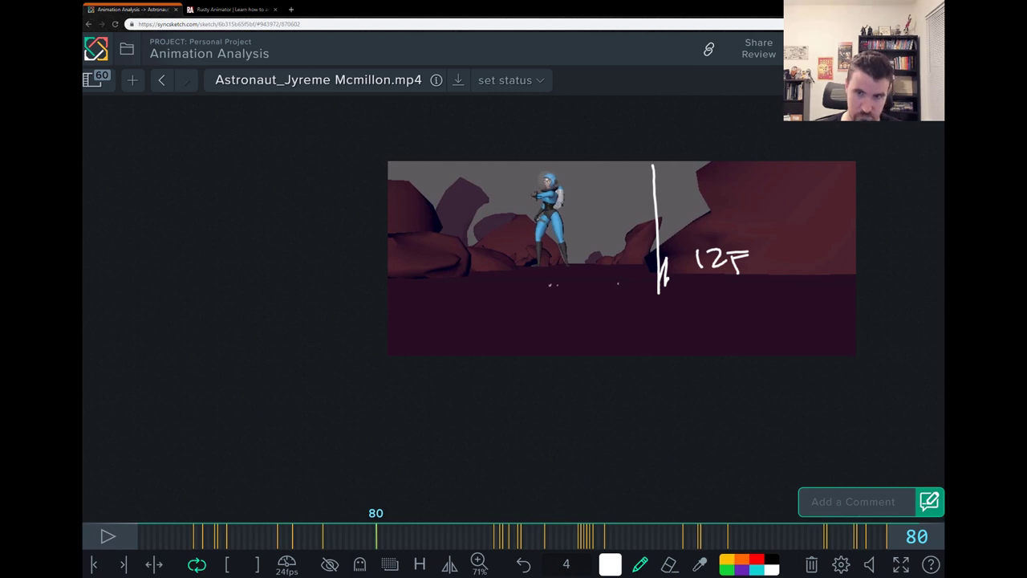
Add a second white drop line with a small bounce beside the astronaut on frame 80, and clear all the frame's drawings.
drag(518, 169, 518, 279)
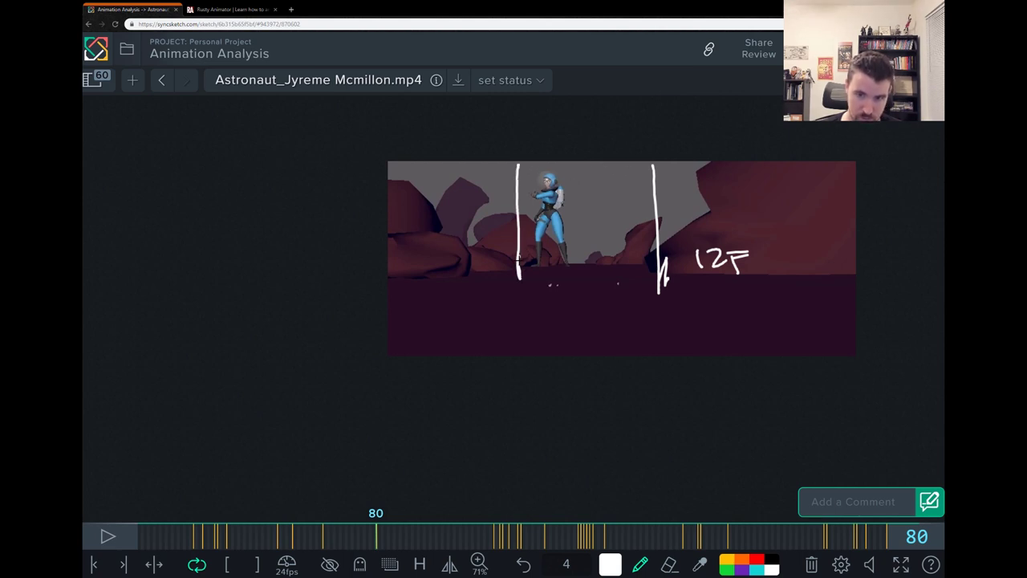
mouse_move(518, 261)
mouse_down()
mouse_move(507, 193)
mouse_move(534, 278)
mouse_up()
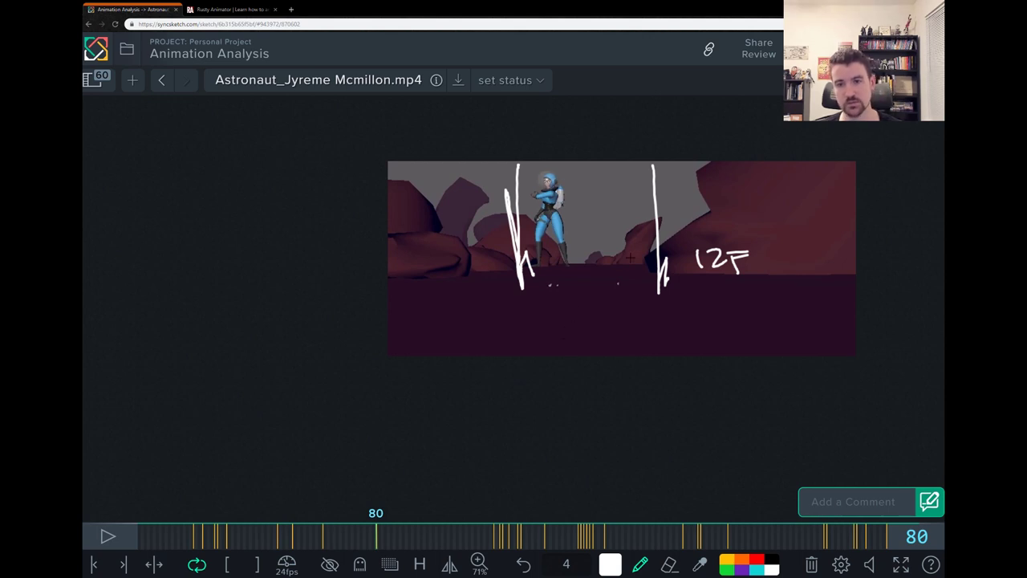
key(Delete)
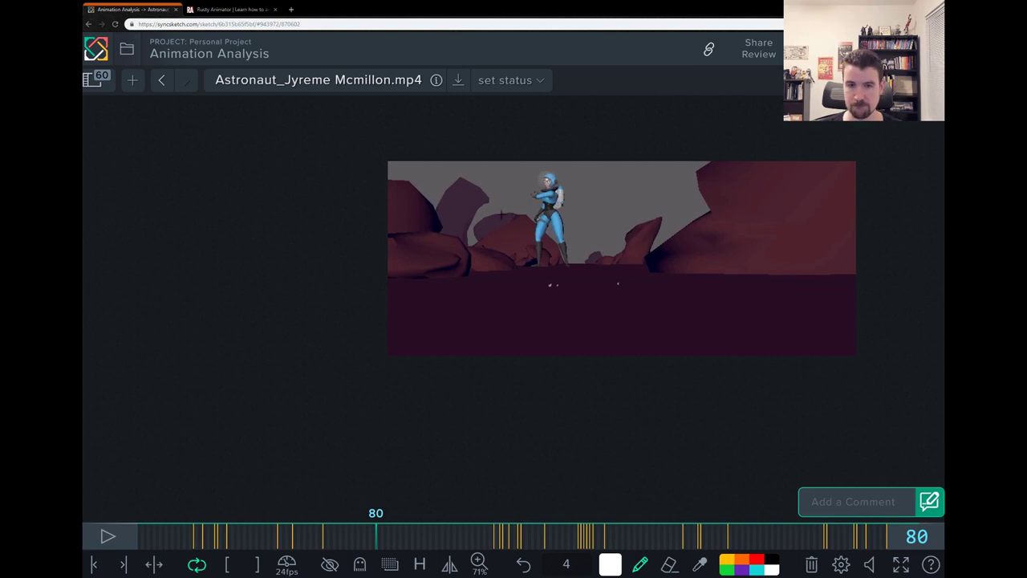
Draw the astronaut's spine, hips, shoulders and head in red over the standing pose on frame 80.
scroll(501, 222, up, 5)
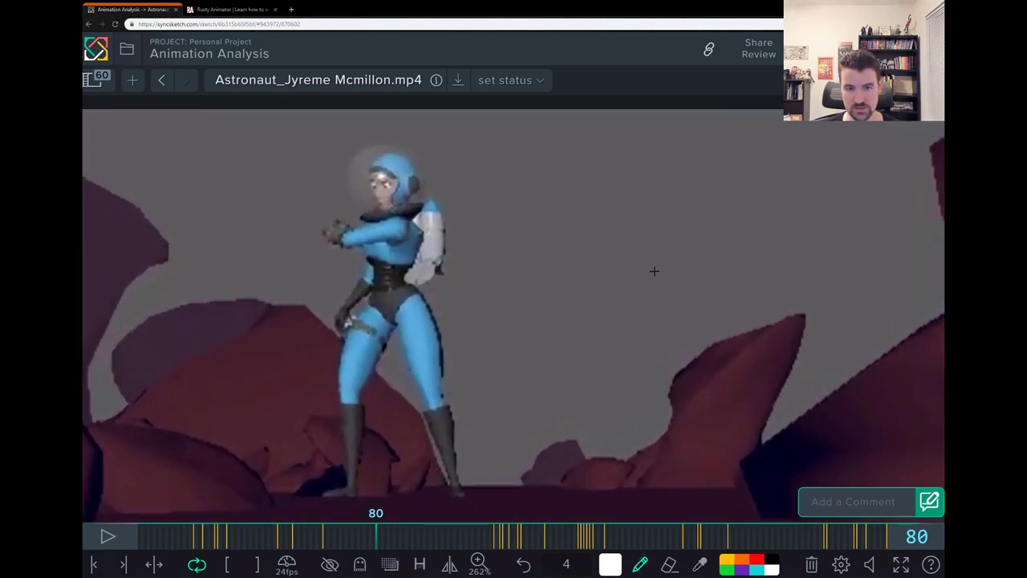
drag(593, 255, 735, 276)
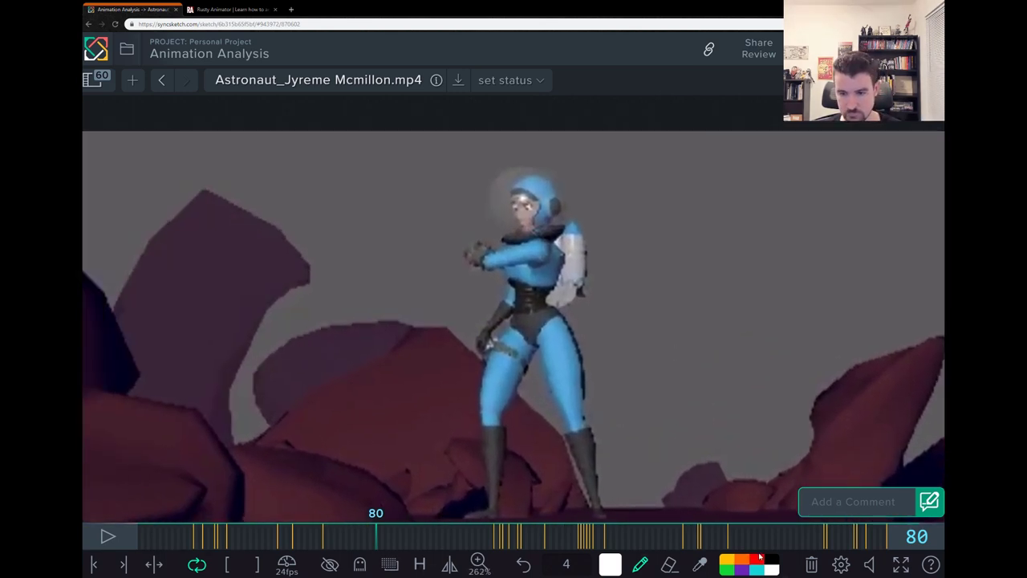
click(758, 559)
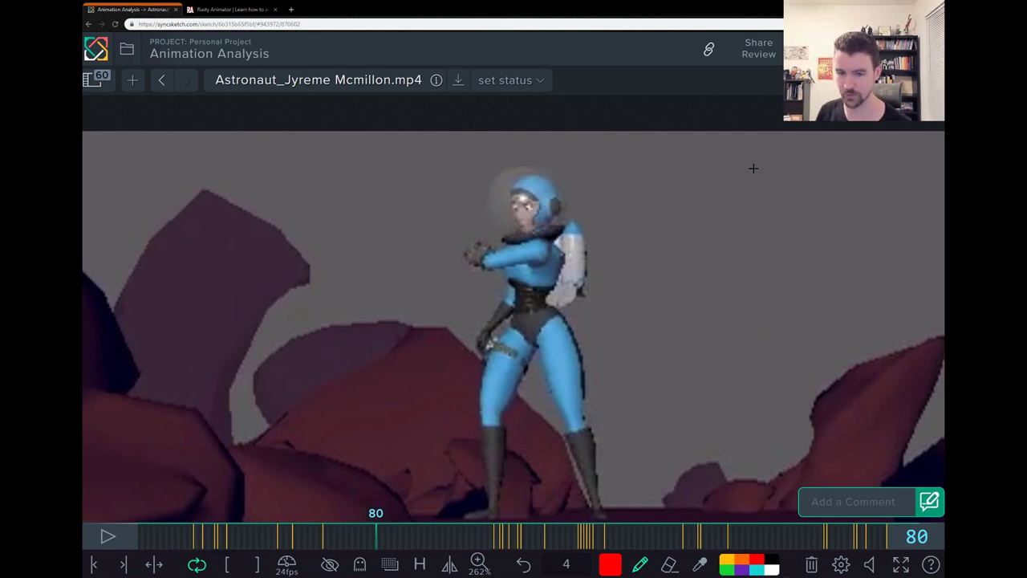
mouse_move(541, 249)
mouse_down()
mouse_move(534, 337)
mouse_move(519, 331)
mouse_move(538, 318)
mouse_move(526, 335)
mouse_move(550, 323)
mouse_up()
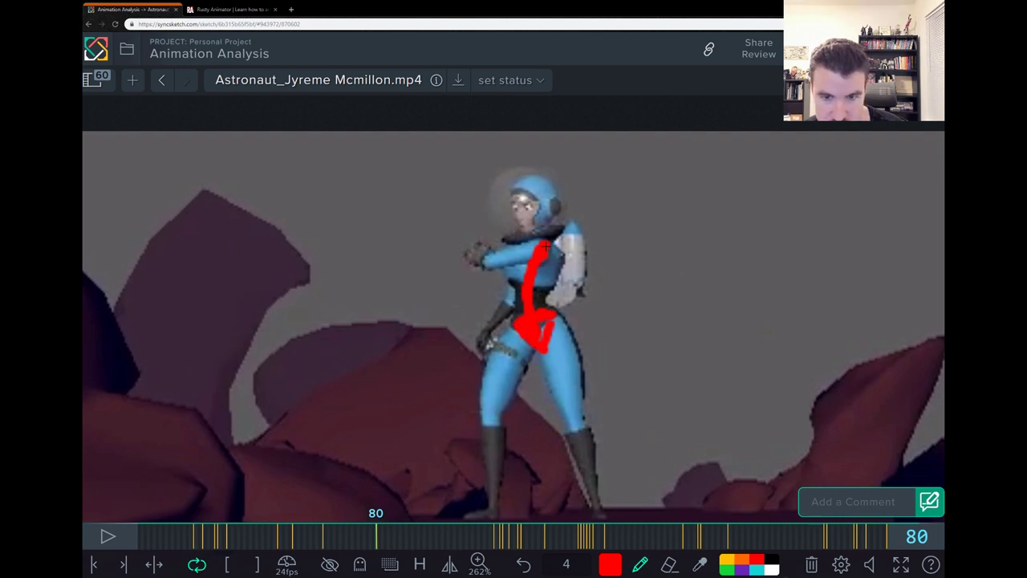
mouse_move(532, 251)
mouse_down()
mouse_move(520, 255)
mouse_move(525, 272)
mouse_move(570, 255)
mouse_move(562, 260)
mouse_up()
mouse_move(545, 203)
mouse_down()
mouse_move(549, 225)
mouse_move(547, 206)
mouse_move(530, 205)
mouse_move(552, 186)
mouse_move(526, 217)
mouse_up()
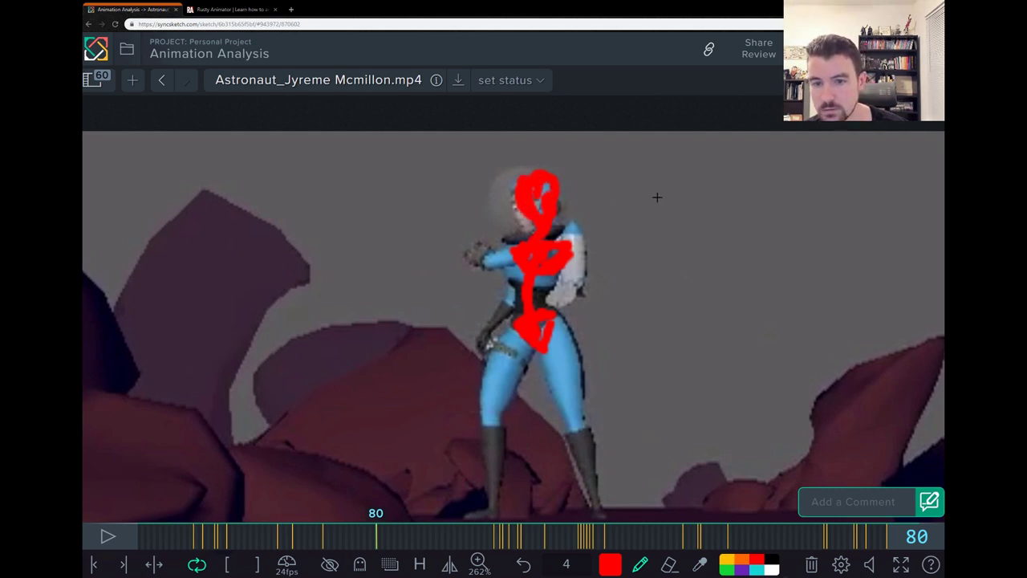
Sketch a separate red torso diagram with shoulder and hip bars to the right of the astronaut on frame 80, and erase it.
mouse_move(665, 195)
mouse_down()
mouse_move(634, 309)
mouse_move(637, 299)
mouse_up()
mouse_move(654, 187)
mouse_down()
mouse_move(645, 219)
mouse_move(681, 203)
mouse_move(643, 229)
mouse_up()
drag(618, 285, 632, 313)
drag(686, 219, 690, 262)
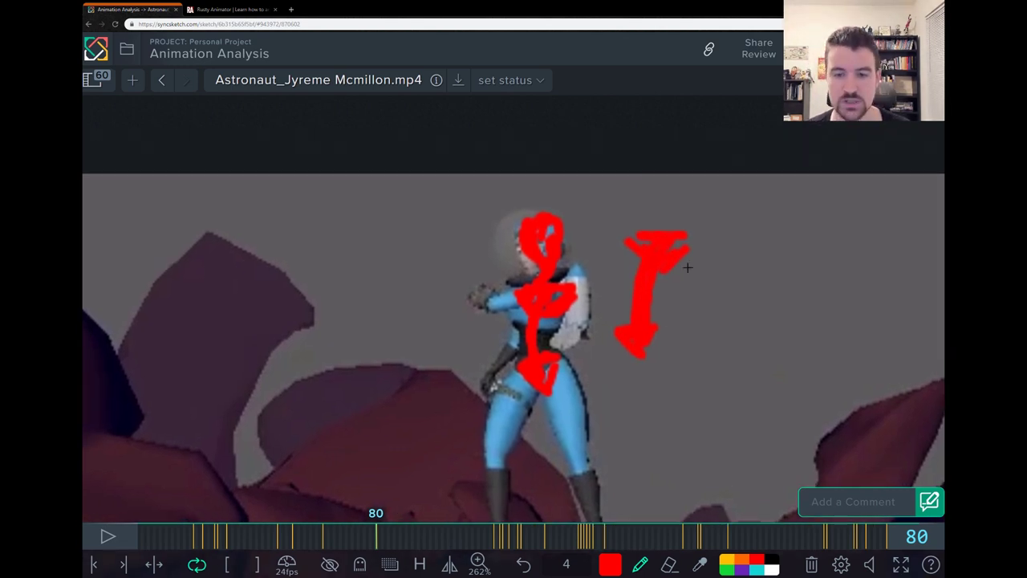
key(e)
mouse_move(642, 345)
mouse_down()
mouse_move(660, 240)
mouse_move(682, 265)
mouse_up()
key(b)
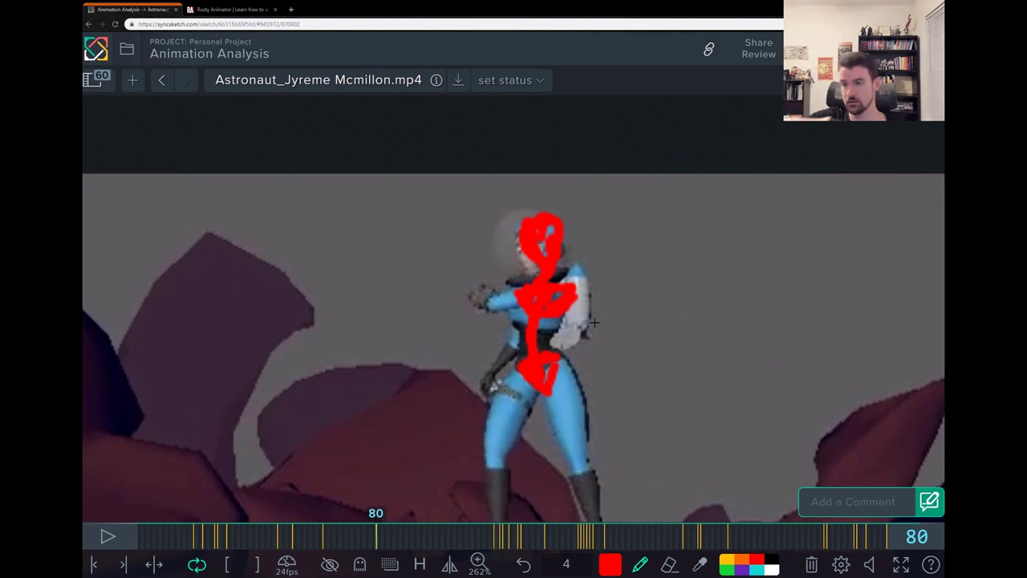
Scrub from frame 80 past the crouch on frame 147 to the landing on frame 241 to examine the body motion.
drag(576, 279, 564, 242)
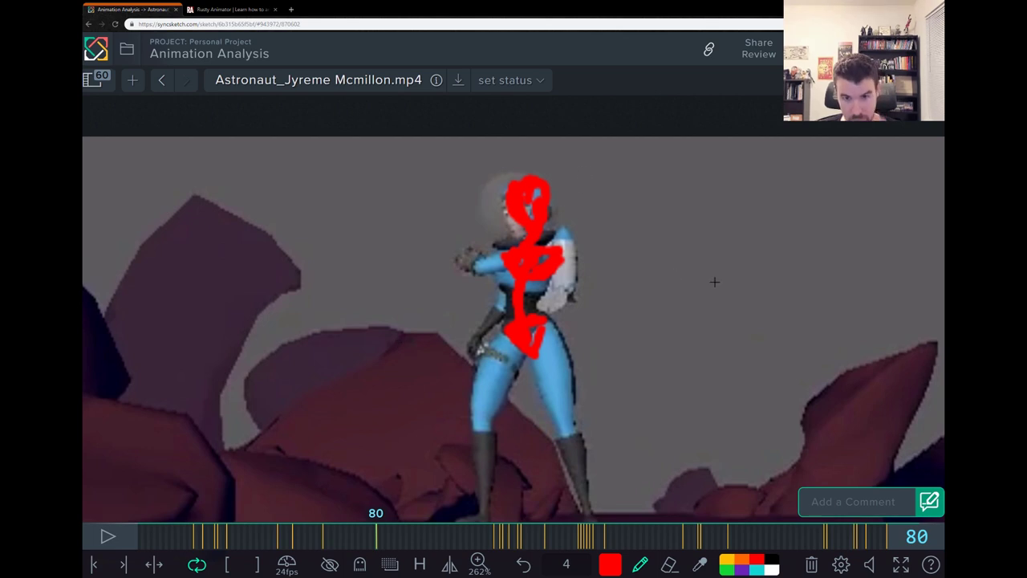
scroll(607, 280, down, 3)
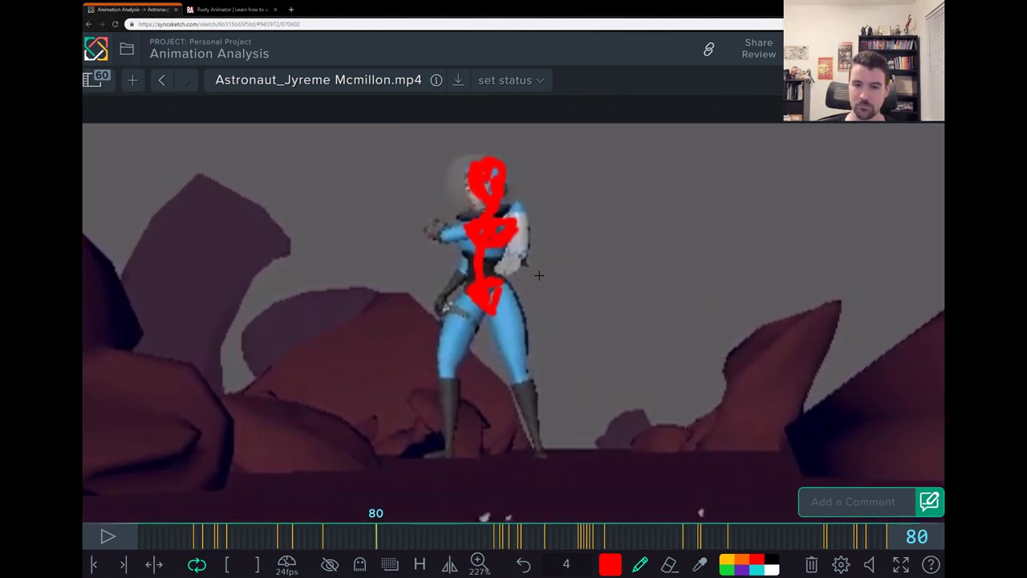
mouse_move(539, 275)
mouse_down()
mouse_move(519, 279)
mouse_move(509, 268)
mouse_up()
scroll(510, 267, down, 3)
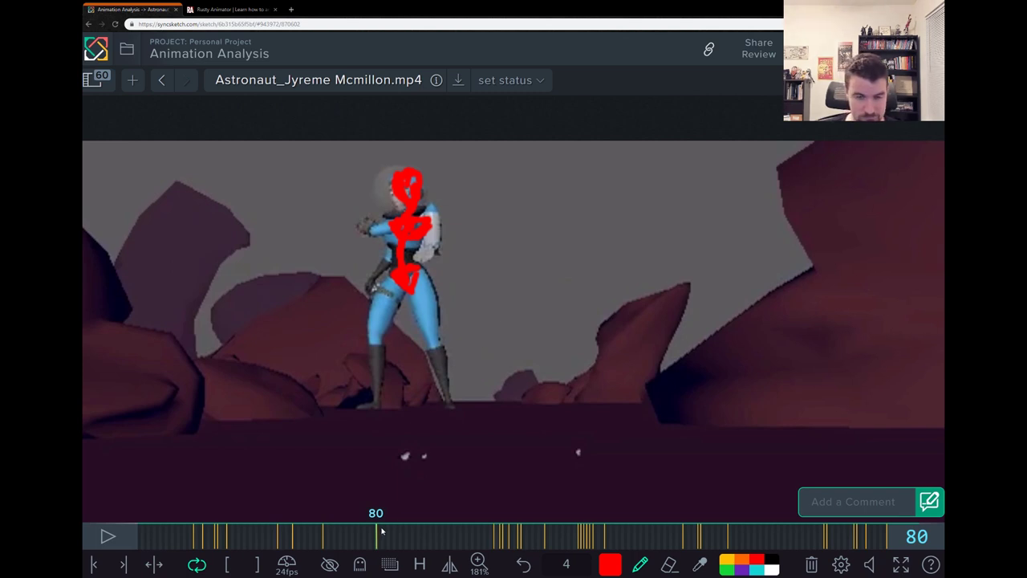
mouse_move(385, 530)
mouse_down()
mouse_move(436, 521)
mouse_move(372, 520)
mouse_move(583, 528)
mouse_up()
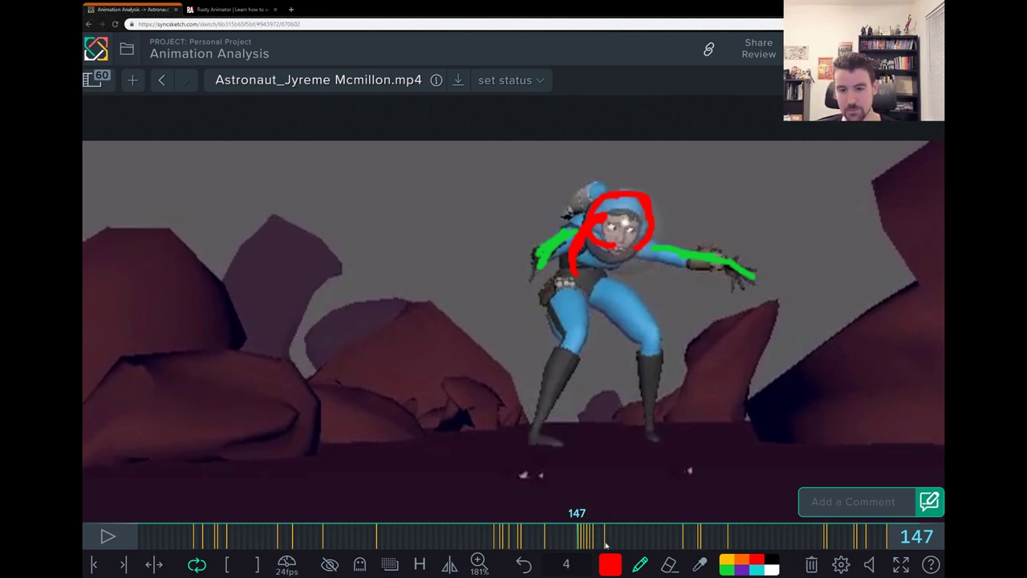
drag(584, 532, 860, 536)
drag(786, 474, 535, 340)
scroll(534, 340, down, 3)
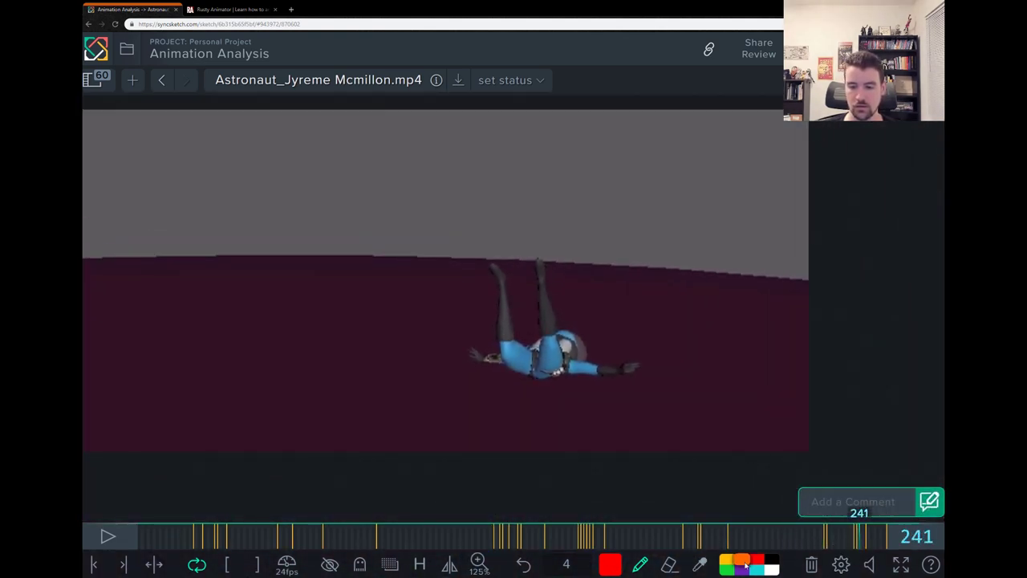
Go to frame 233 and draw red strokes around the astronaut's raised legs and beside the body.
drag(834, 536, 841, 535)
mouse_move(547, 321)
mouse_down()
mouse_move(544, 299)
mouse_move(590, 300)
mouse_move(575, 328)
mouse_up()
drag(583, 308, 571, 337)
drag(669, 338, 672, 377)
mouse_move(659, 295)
mouse_down()
mouse_move(671, 249)
mouse_move(716, 272)
mouse_move(721, 319)
mouse_up()
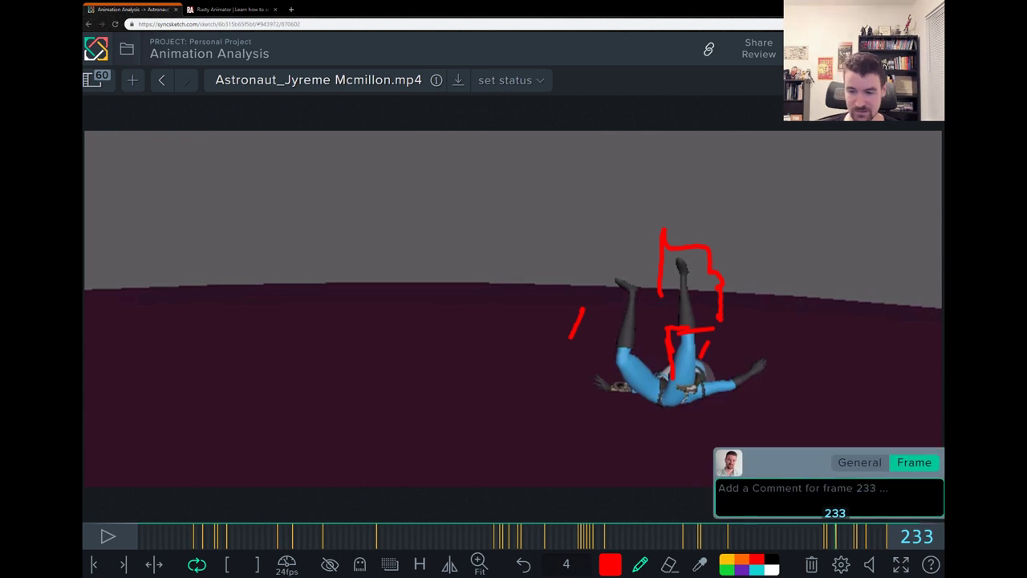
Check the marked frames up to 250, return to frame 247, and sketch and clear red strokes over the astronaut's body.
click(854, 536)
click(866, 539)
click(885, 537)
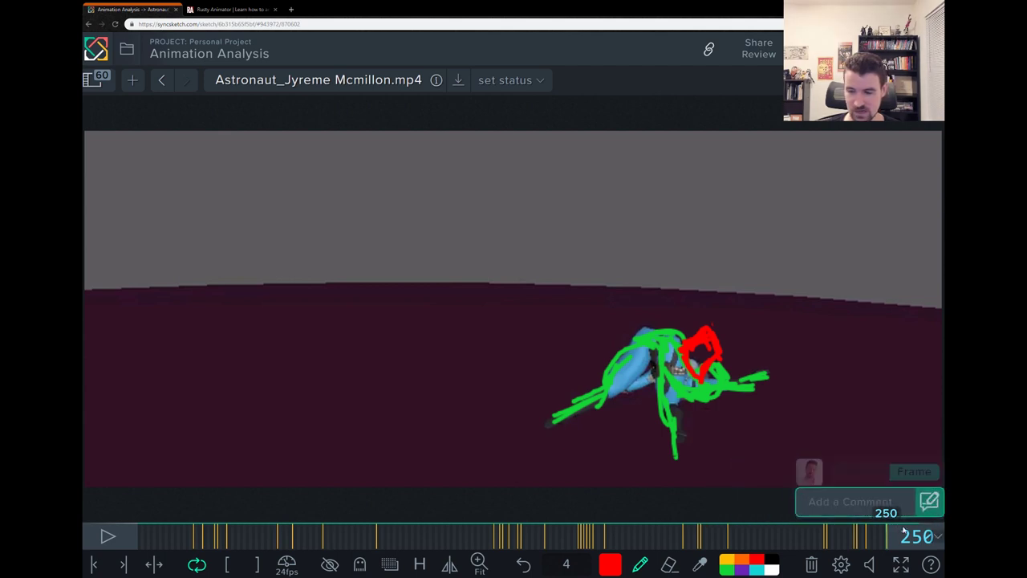
click(878, 537)
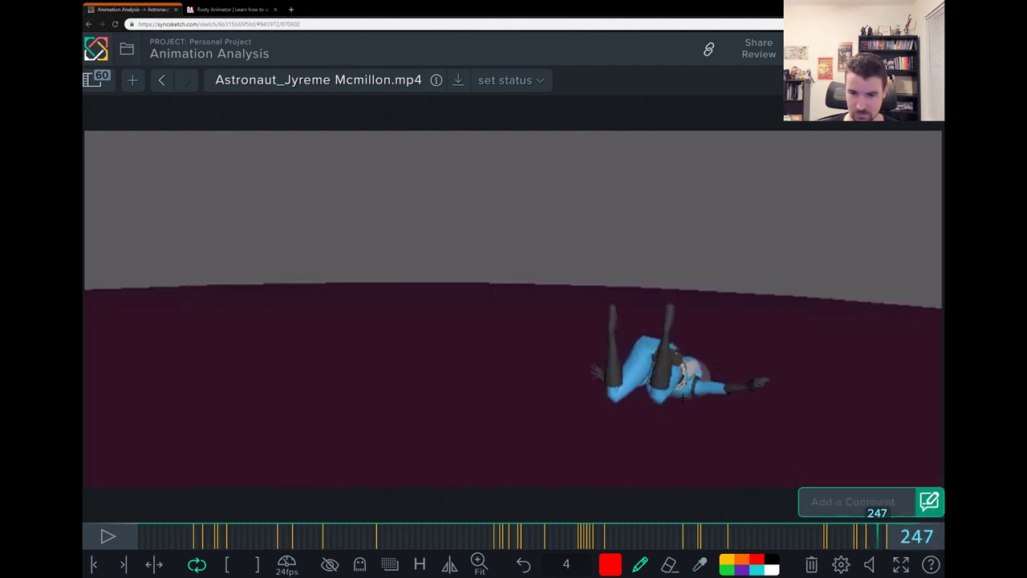
mouse_move(719, 377)
mouse_down()
mouse_move(675, 386)
mouse_move(709, 371)
mouse_up()
mouse_move(658, 392)
mouse_down()
mouse_move(688, 407)
mouse_move(625, 333)
mouse_move(578, 341)
mouse_up()
key(Delete)
Advance frame by frame from 247 to the crouched pose on frame 250.
key(Right)
key(Right)
key(Right)
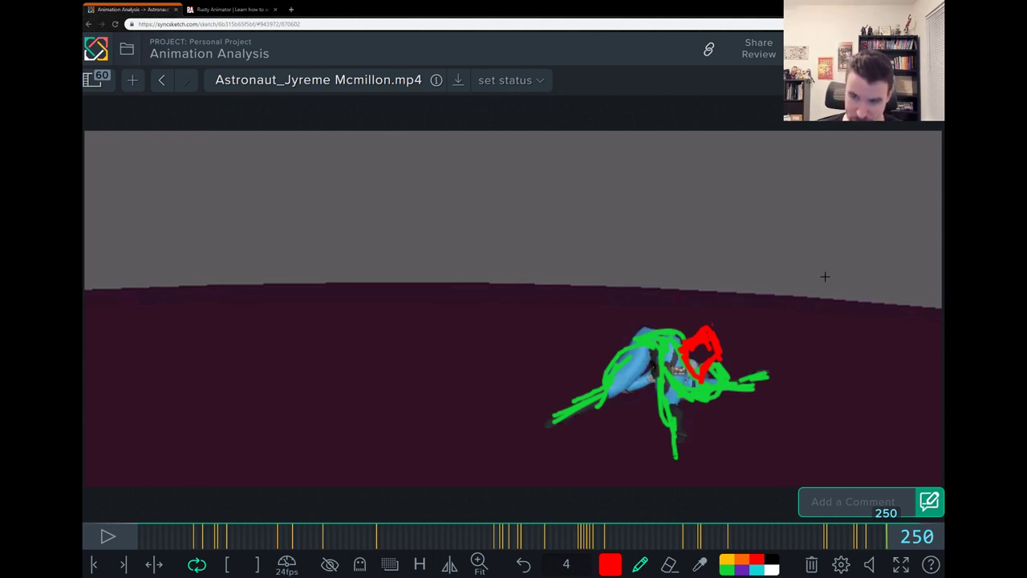
On frame 250, draw a large green curved outline in the sky above the astronaut and fill it with zigzag hatching.
click(726, 568)
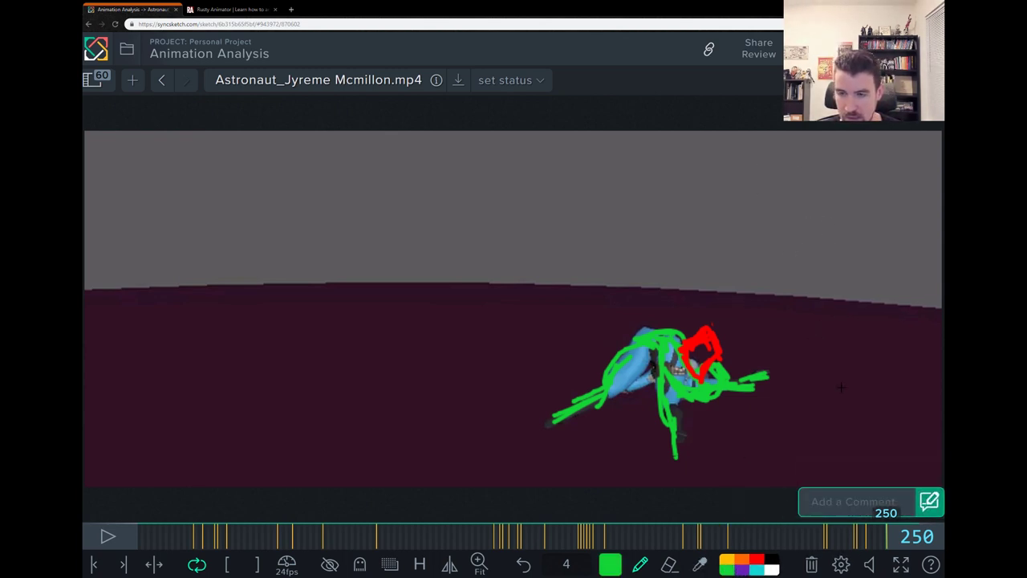
mouse_move(763, 146)
mouse_down()
mouse_move(797, 217)
mouse_move(840, 250)
mouse_up()
drag(775, 163, 873, 256)
mouse_move(808, 192)
mouse_down()
mouse_move(899, 269)
mouse_move(937, 271)
mouse_up()
drag(776, 133, 773, 184)
mouse_move(765, 136)
mouse_down()
mouse_move(774, 165)
mouse_move(825, 234)
mouse_move(871, 264)
mouse_move(935, 273)
mouse_up()
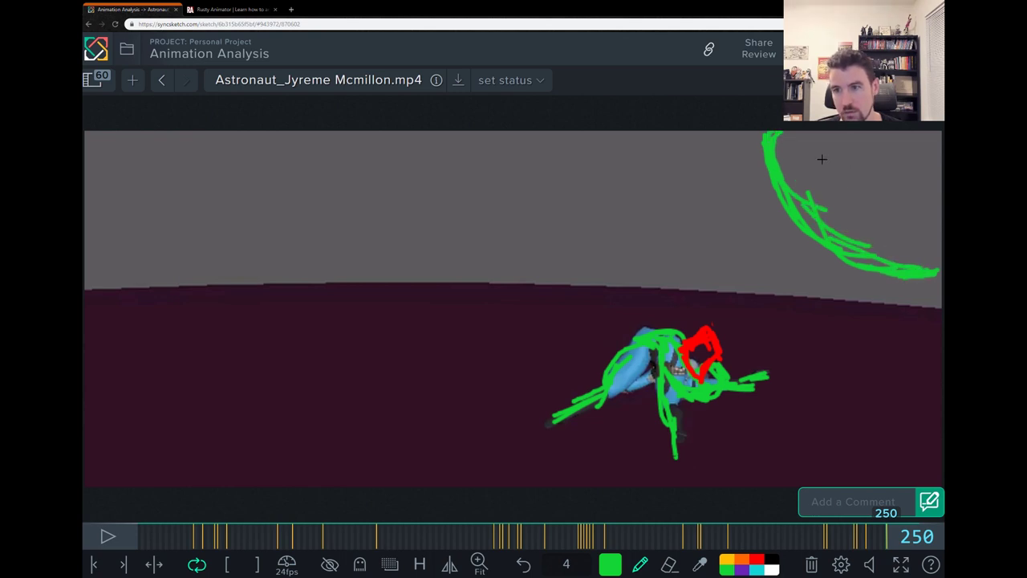
mouse_move(787, 166)
mouse_down()
mouse_move(867, 160)
mouse_move(899, 184)
mouse_move(851, 227)
mouse_move(935, 240)
mouse_up()
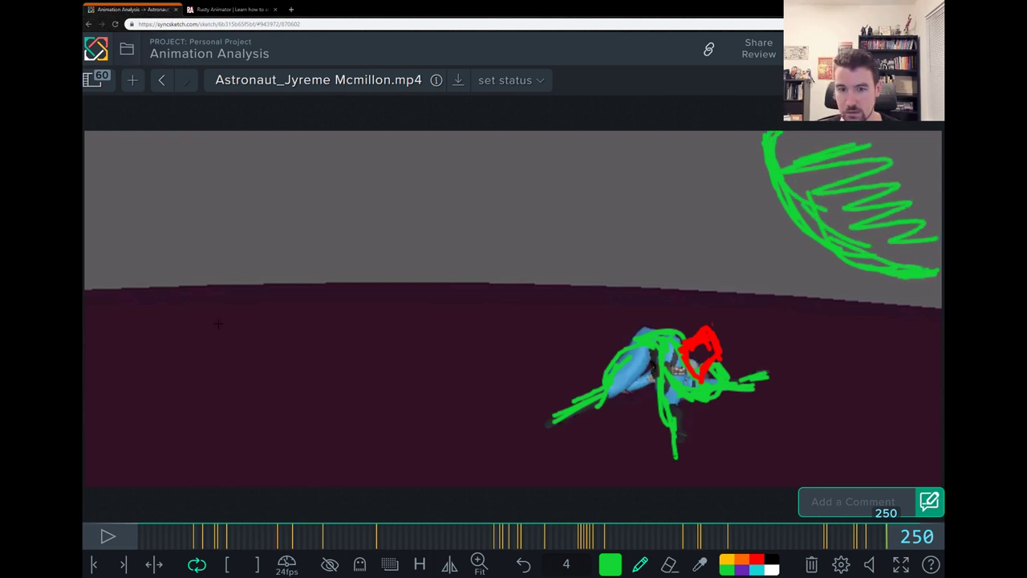
Switch to white and draw long sloping lines down from the sky on the far side of frame 250 from the astronaut.
mouse_move(171, 325)
mouse_down()
mouse_move(153, 318)
mouse_move(433, 346)
mouse_move(213, 391)
mouse_move(422, 309)
mouse_move(405, 301)
mouse_move(145, 317)
mouse_up()
key(e)
key(p)
click(771, 569)
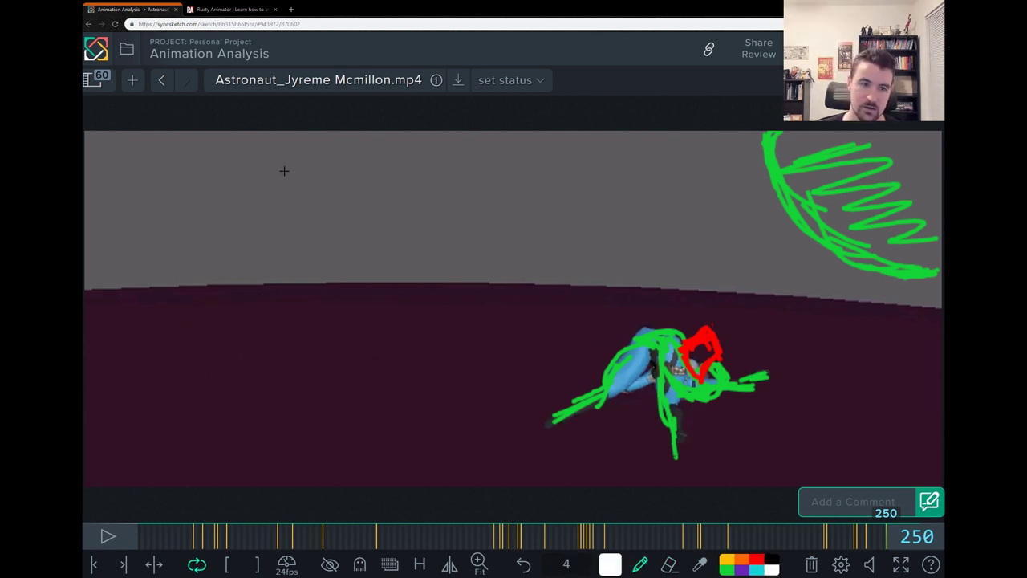
click(186, 148)
drag(104, 341, 178, 133)
drag(259, 141, 345, 279)
mouse_move(274, 153)
mouse_down()
mouse_move(342, 251)
mouse_move(396, 365)
mouse_up()
mouse_move(378, 310)
mouse_down()
mouse_move(426, 432)
mouse_move(434, 419)
mouse_up()
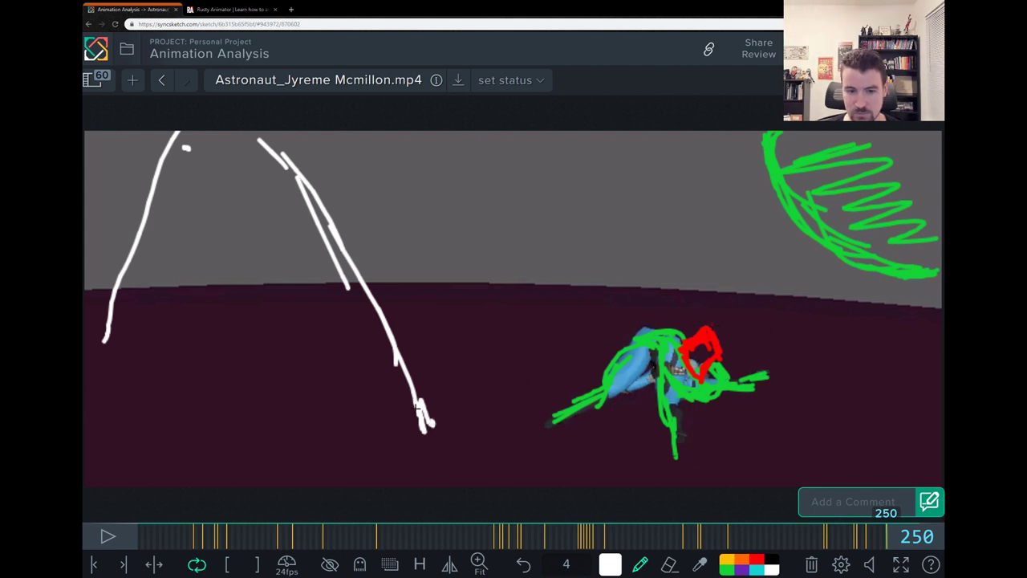
Draw white strokes beside the astronaut's head and several long white paths across frame 250 leading to the green round shape.
mouse_move(709, 328)
mouse_down()
mouse_move(755, 311)
mouse_move(733, 349)
mouse_up()
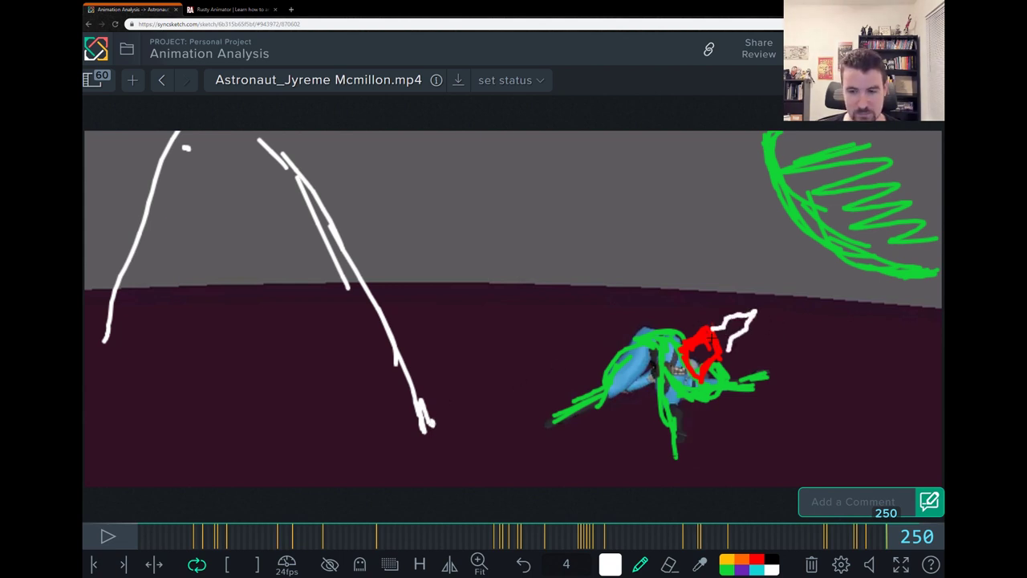
mouse_move(433, 418)
mouse_down()
mouse_move(498, 404)
mouse_move(469, 318)
mouse_move(639, 305)
mouse_move(758, 190)
mouse_move(793, 253)
mouse_move(940, 171)
mouse_up()
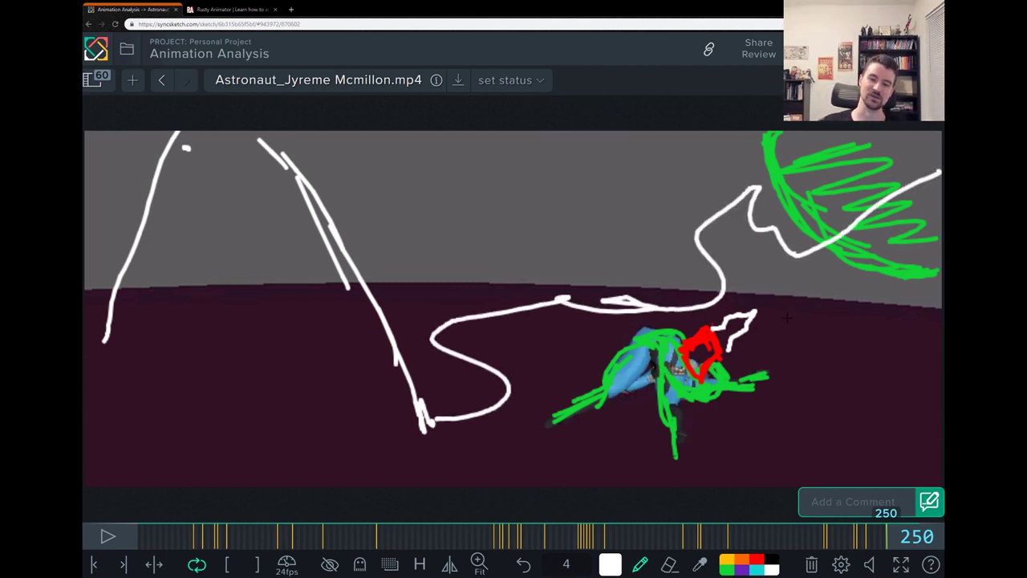
drag(776, 310, 897, 186)
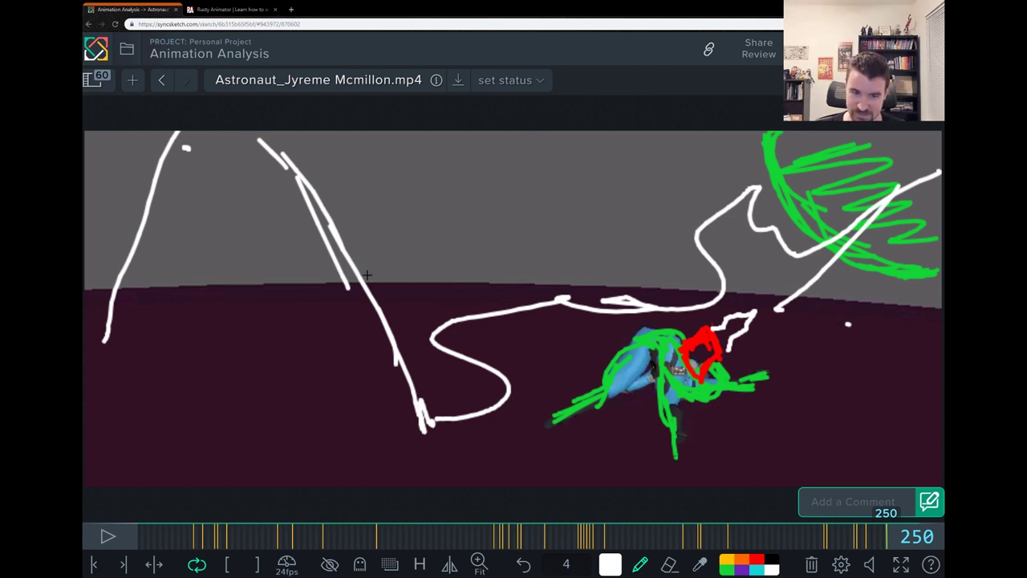
mouse_move(375, 270)
mouse_down()
mouse_move(515, 185)
mouse_move(582, 166)
mouse_move(689, 164)
mouse_move(790, 183)
mouse_up()
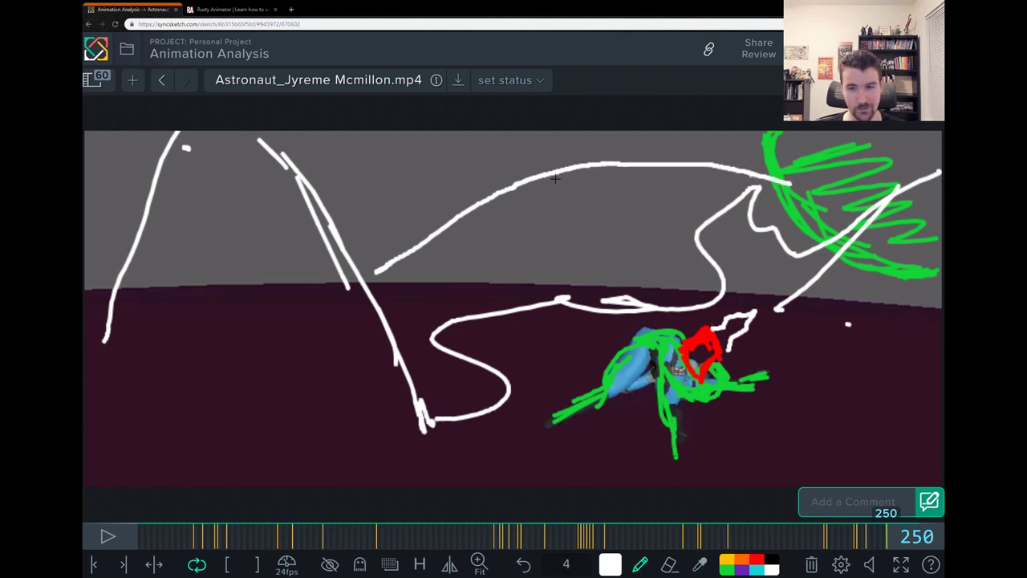
click(812, 182)
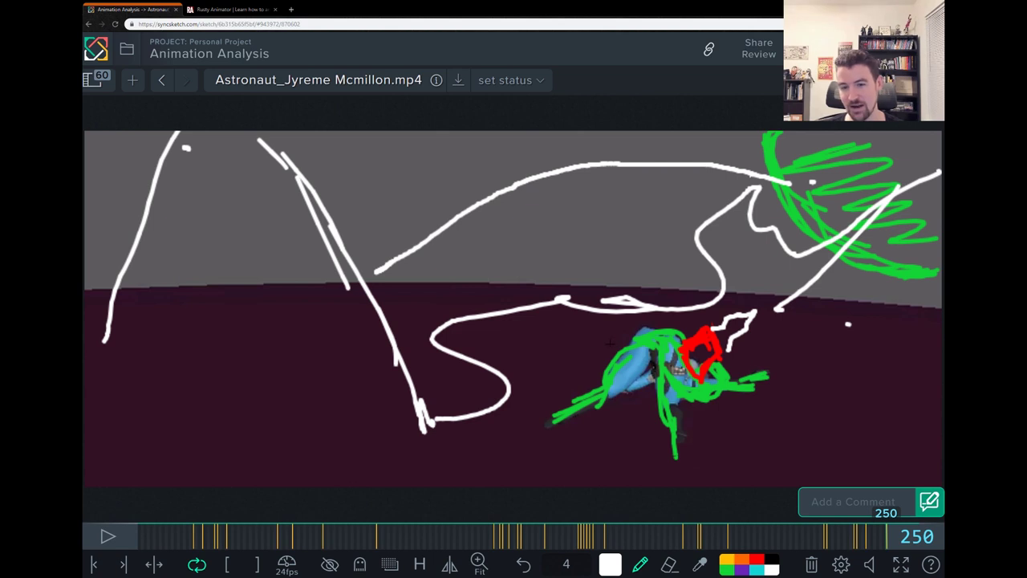
drag(561, 341, 877, 247)
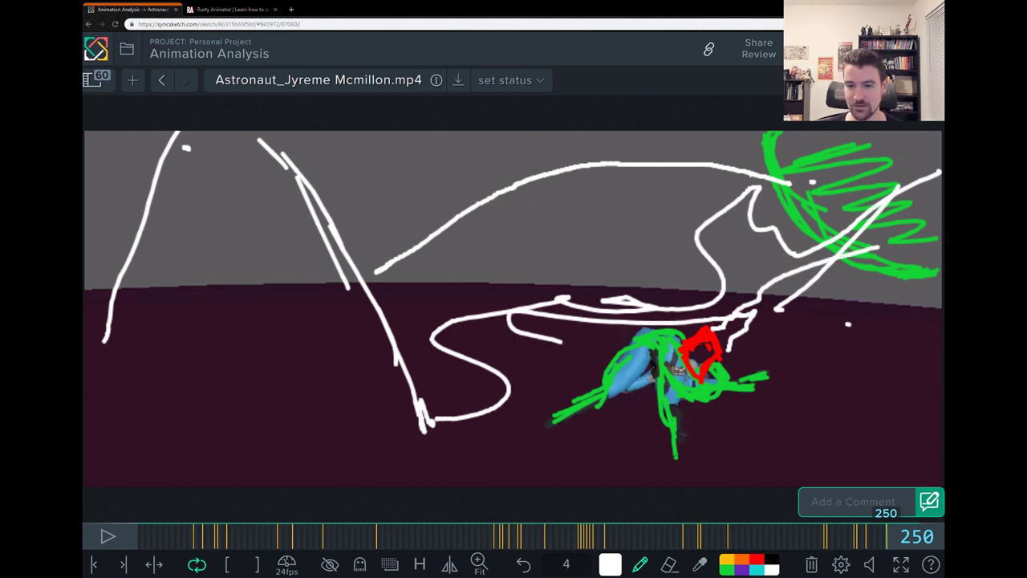
Go to frame 249, sketch and clear white trial paths, and draw a white spiral around the astronaut with an arrow rising into the sky.
key(Left)
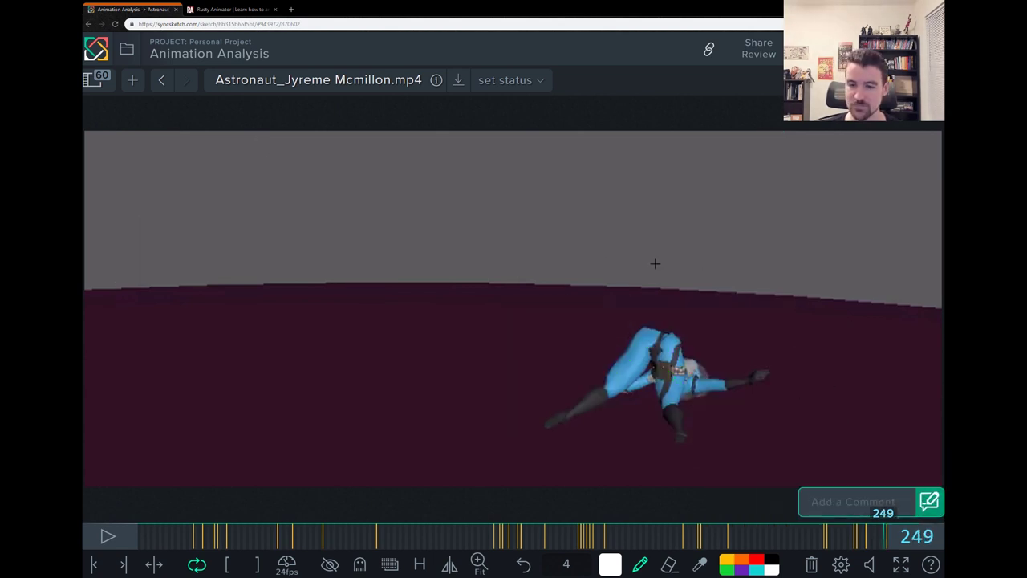
mouse_move(719, 342)
mouse_down()
mouse_move(523, 330)
mouse_move(722, 310)
mouse_move(863, 311)
mouse_move(813, 283)
mouse_move(899, 174)
mouse_up()
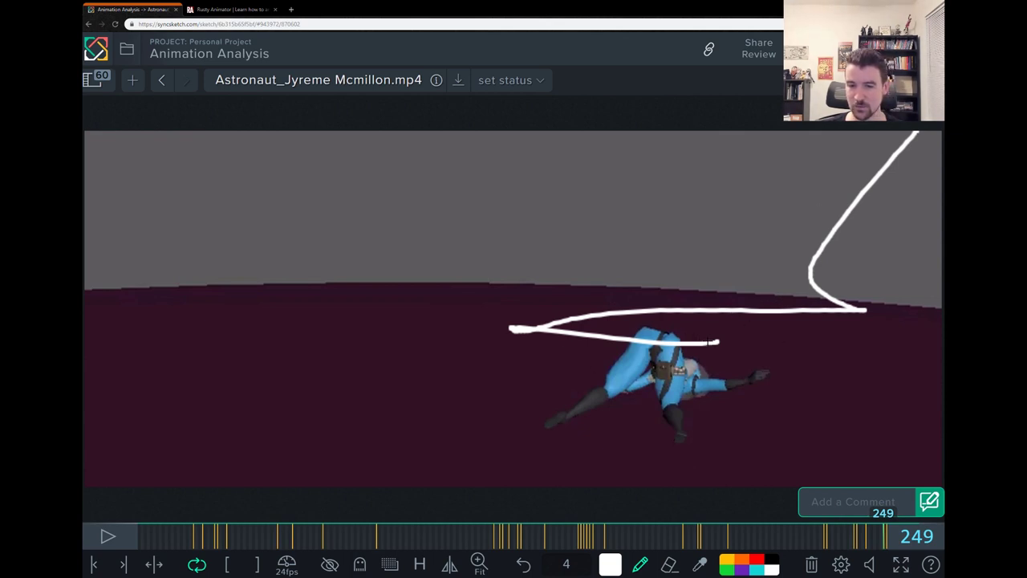
mouse_move(665, 336)
mouse_down()
mouse_move(694, 252)
mouse_move(735, 228)
mouse_move(773, 334)
mouse_move(791, 255)
mouse_move(840, 302)
mouse_move(913, 135)
mouse_up()
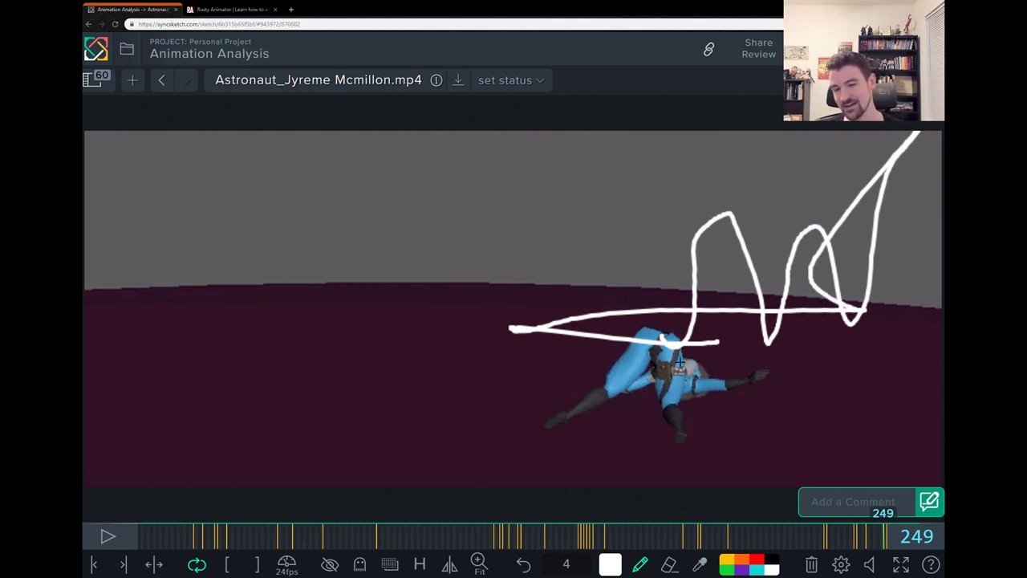
key(Delete)
mouse_move(670, 345)
mouse_down()
mouse_move(745, 344)
mouse_move(678, 371)
mouse_move(716, 296)
mouse_up()
mouse_move(682, 349)
mouse_down()
mouse_move(787, 168)
mouse_move(788, 183)
mouse_move(783, 173)
mouse_up()
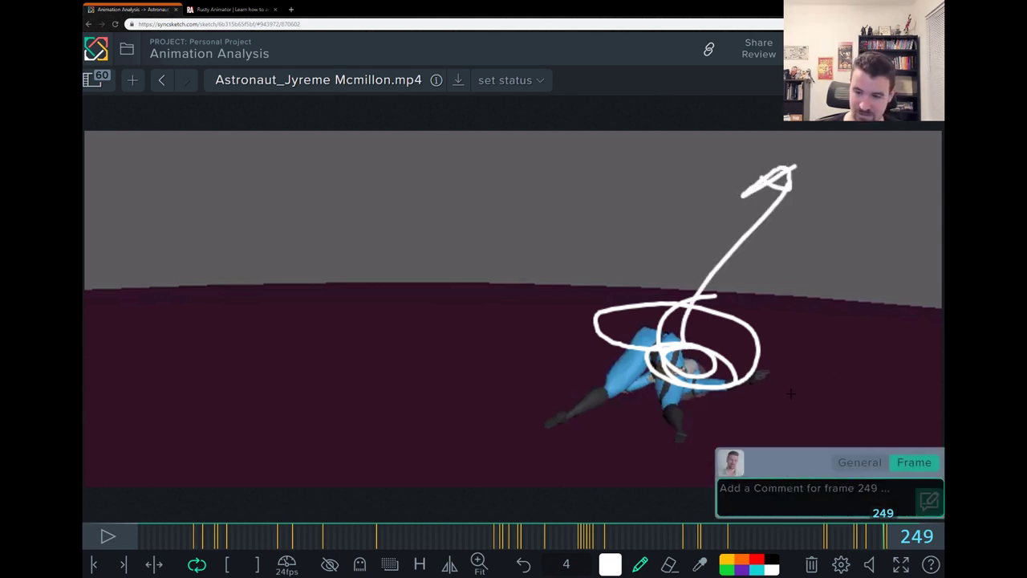
Sketch the head, upper torso and outstretched arms of a red figure at the tip of the white arrow.
click(759, 561)
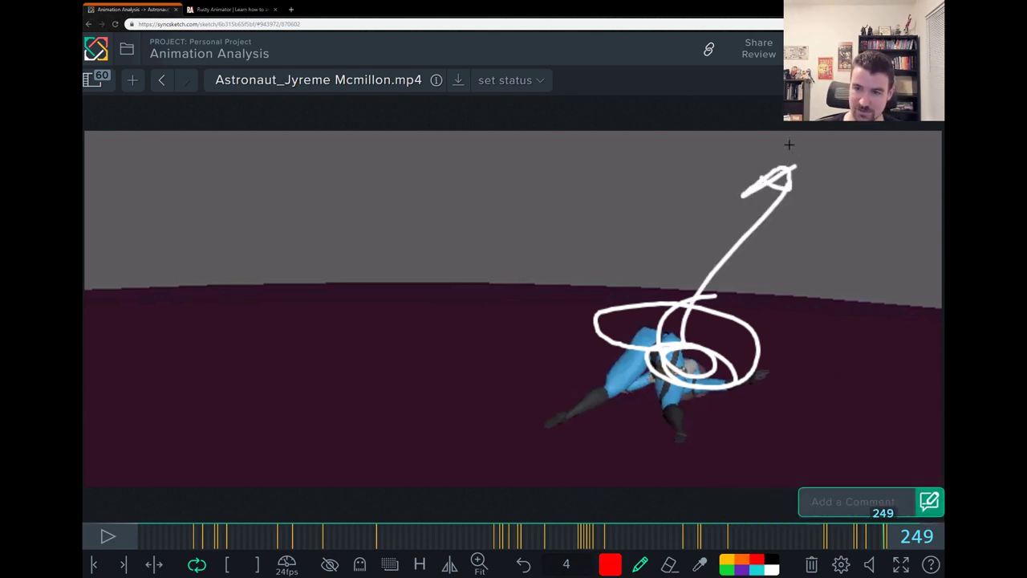
mouse_move(791, 142)
mouse_down()
mouse_move(793, 151)
mouse_move(817, 141)
mouse_move(858, 215)
mouse_up()
mouse_move(836, 175)
mouse_down()
mouse_move(812, 170)
mouse_move(842, 184)
mouse_move(852, 164)
mouse_up()
mouse_move(713, 147)
mouse_down()
mouse_move(803, 171)
mouse_move(682, 153)
mouse_move(712, 153)
mouse_up()
mouse_move(855, 161)
mouse_down()
mouse_move(878, 169)
mouse_move(901, 213)
mouse_up()
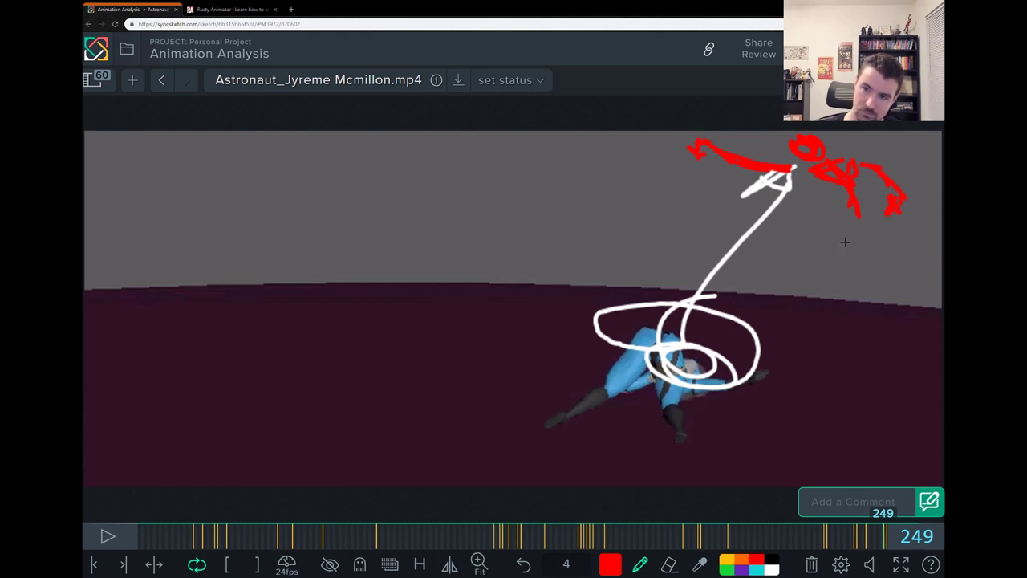
Add the hips, trailing legs and a curved back line to the red figure.
drag(836, 234, 851, 238)
mouse_move(824, 248)
mouse_down()
mouse_move(865, 228)
mouse_move(846, 238)
mouse_move(860, 247)
mouse_move(854, 311)
mouse_up()
mouse_move(849, 258)
mouse_down()
mouse_move(835, 315)
mouse_move(796, 309)
mouse_up()
mouse_move(856, 176)
mouse_down()
mouse_move(865, 285)
mouse_move(796, 320)
mouse_up()
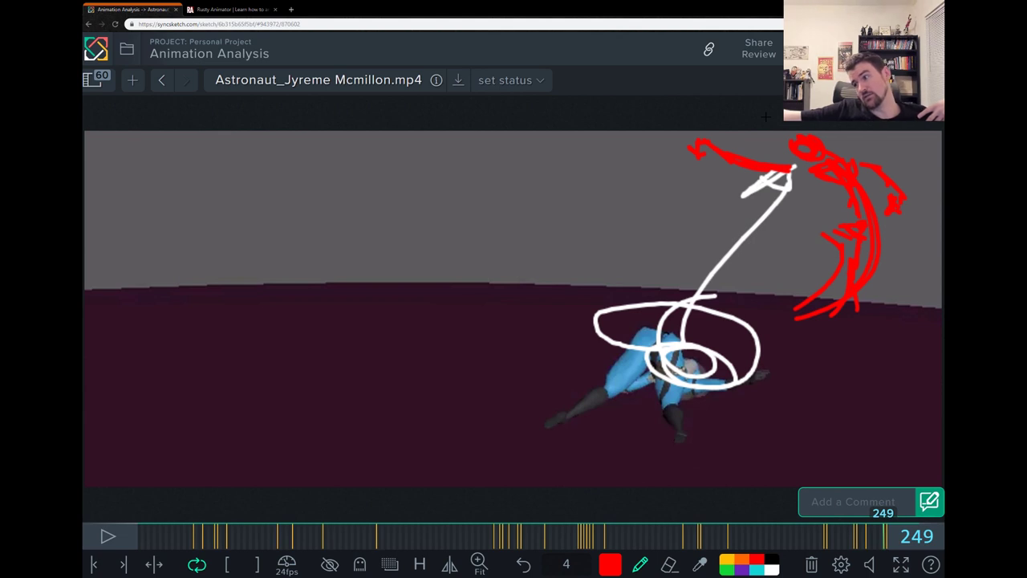
Switch to green and draw strokes in front of the red figure's torso and a long diagonal arrow rising past its legs.
click(771, 569)
click(726, 569)
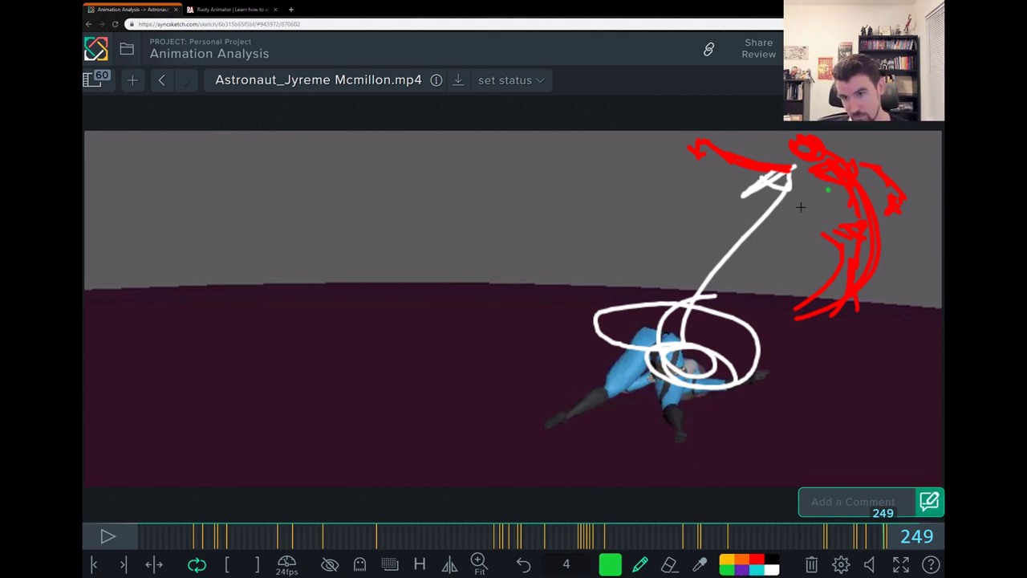
mouse_move(822, 191)
mouse_down()
mouse_move(818, 217)
mouse_move(830, 189)
mouse_up()
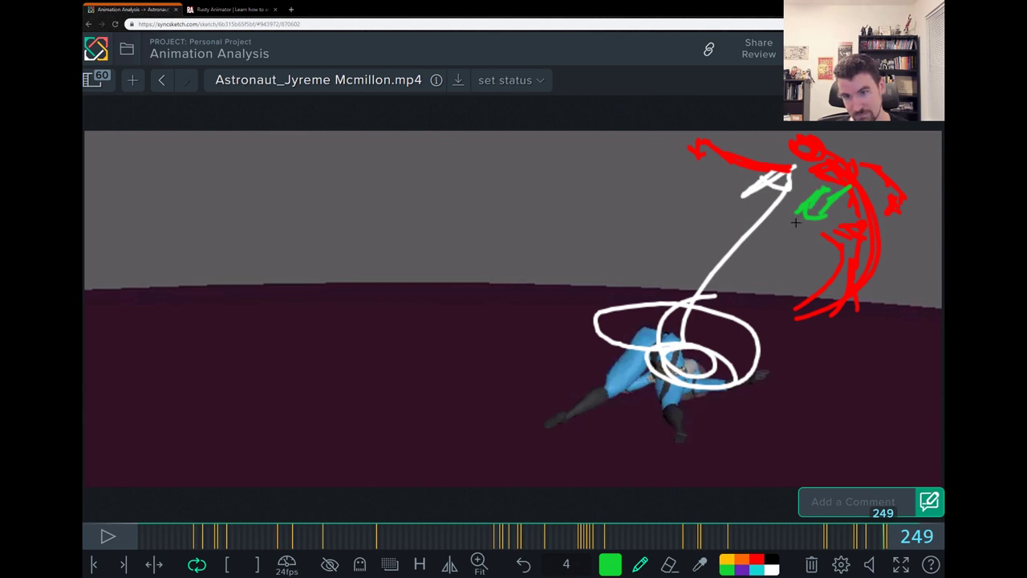
mouse_move(802, 242)
mouse_down()
mouse_move(805, 221)
mouse_move(792, 249)
mouse_up()
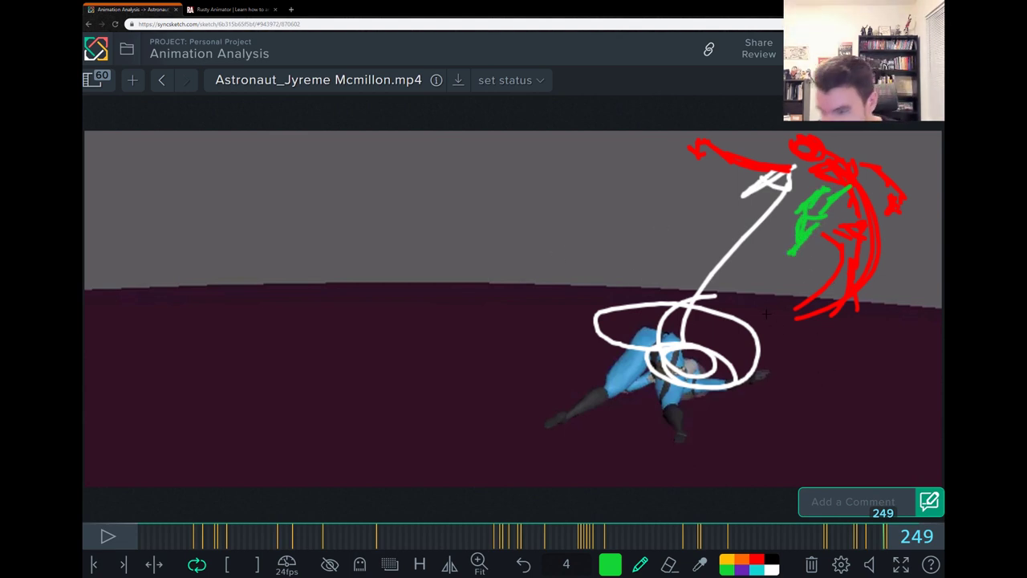
mouse_move(795, 392)
mouse_down()
mouse_move(923, 233)
mouse_move(927, 245)
mouse_move(914, 233)
mouse_move(936, 241)
mouse_up()
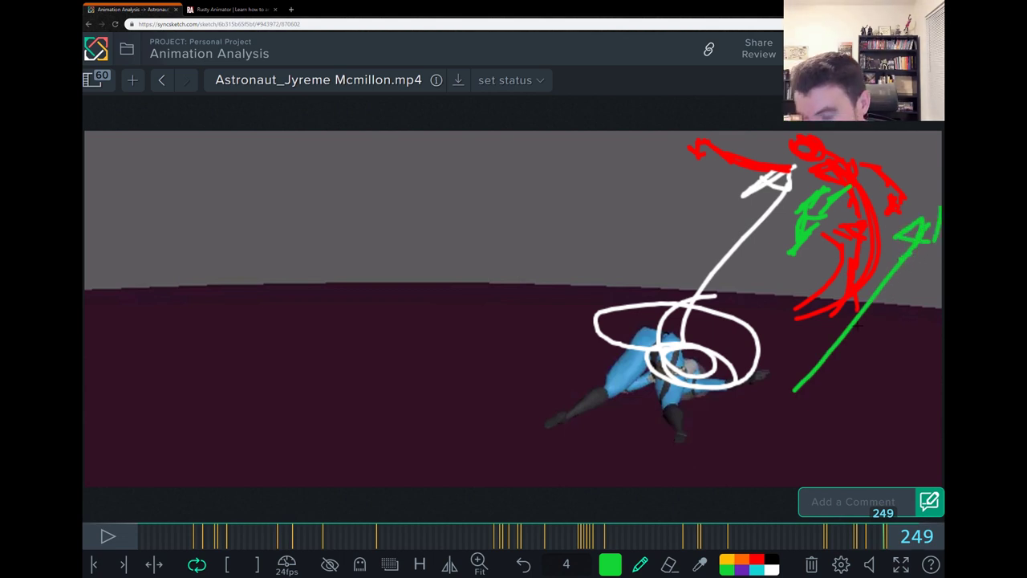